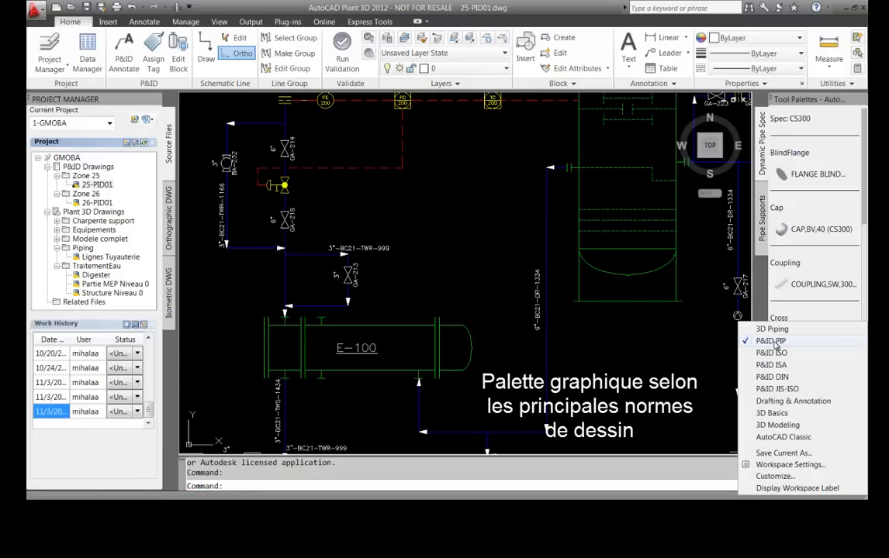
Switch to the P&ID PIP workspace, dock its tool palettes and look through the equipment and valve symbols
{"action": "left_click", "coordinate": [773, 342]}
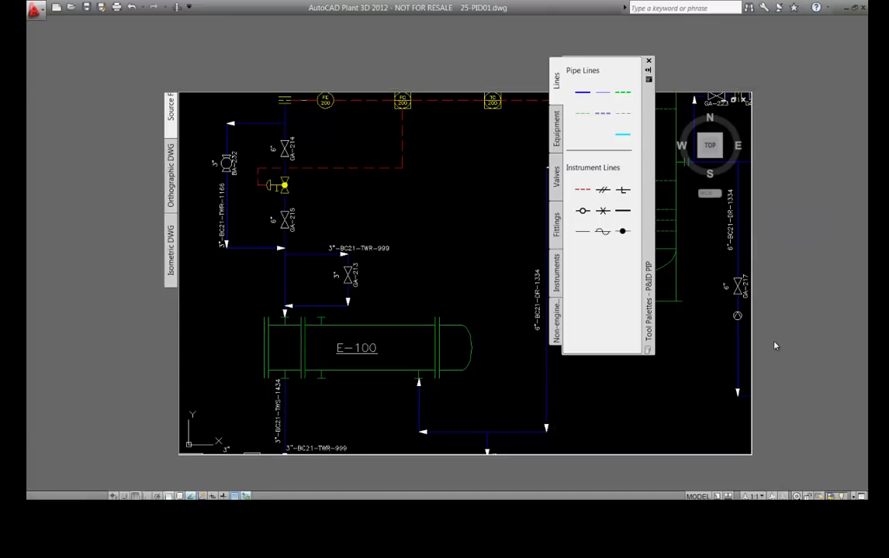
{"action": "left_click_drag", "start_coordinate": [648, 216], "coordinate": [858, 213]}
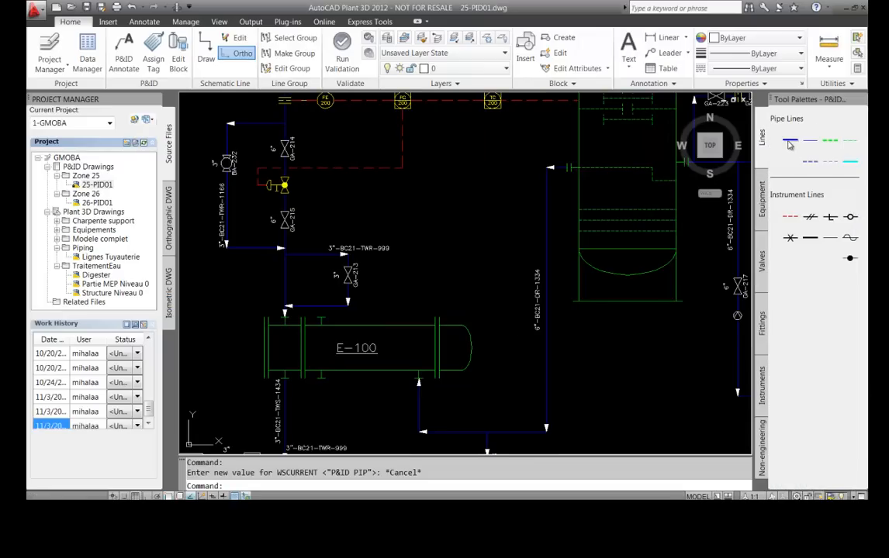
{"action": "left_click", "coordinate": [763, 198]}
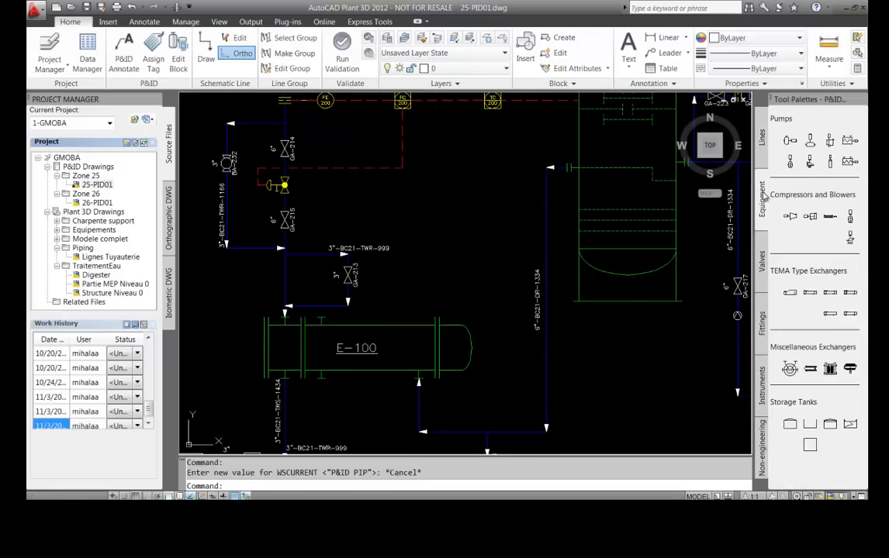
{"action": "left_click", "coordinate": [762, 264]}
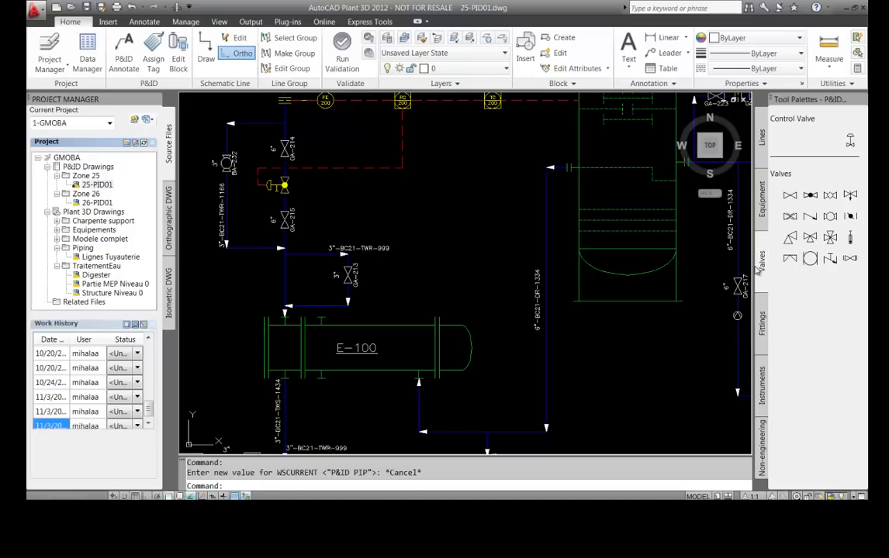
Draw a thick blue pipe line from the free upper nozzle of exchanger E-100 up and across to the column's side
{"action": "left_click", "coordinate": [762, 144]}
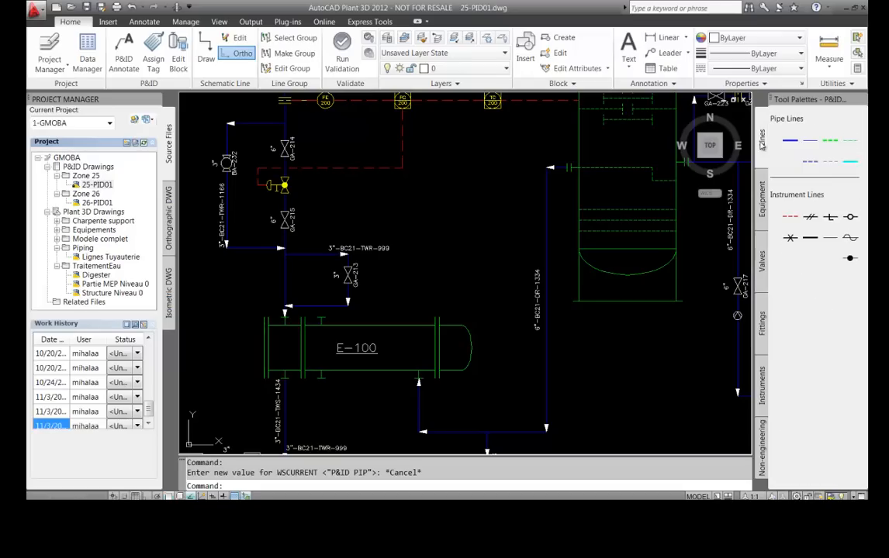
{"action": "left_click", "coordinate": [788, 142]}
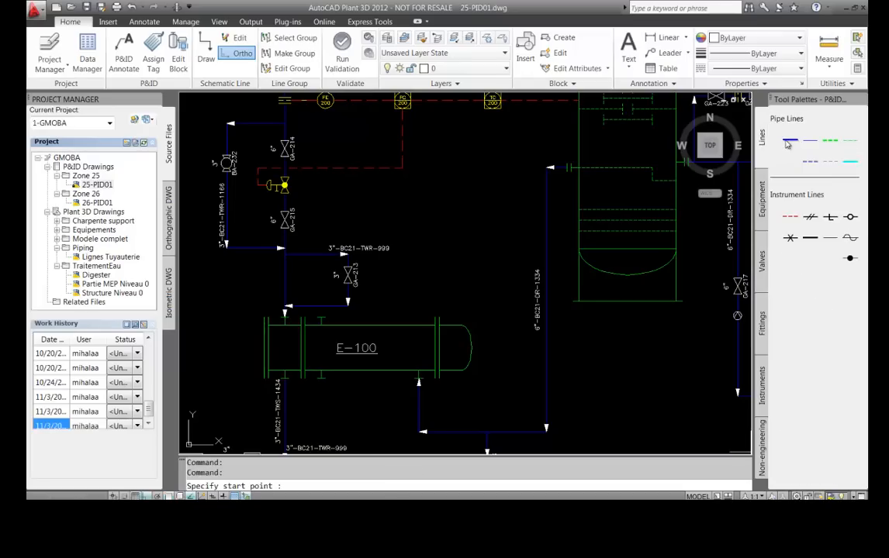
{"action": "left_click", "coordinate": [320, 321]}
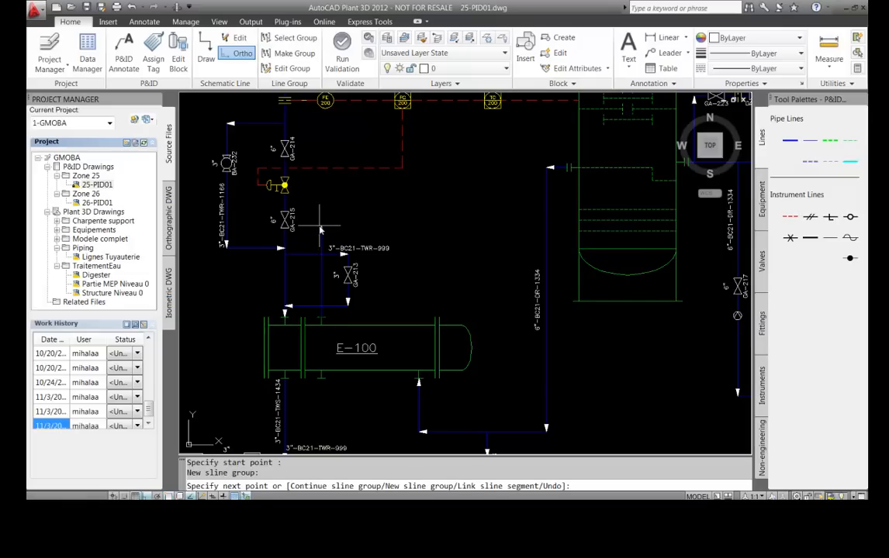
{"action": "left_click", "coordinate": [289, 208]}
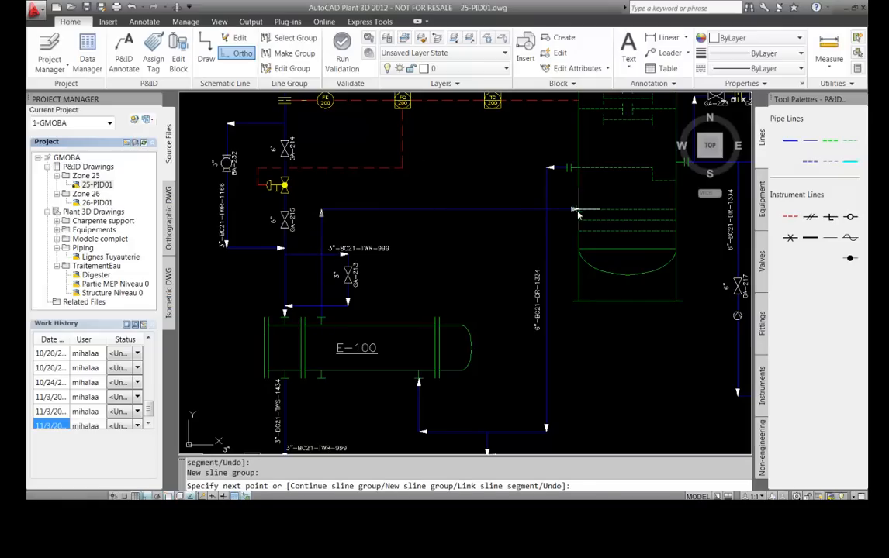
{"action": "left_click", "coordinate": [548, 209]}
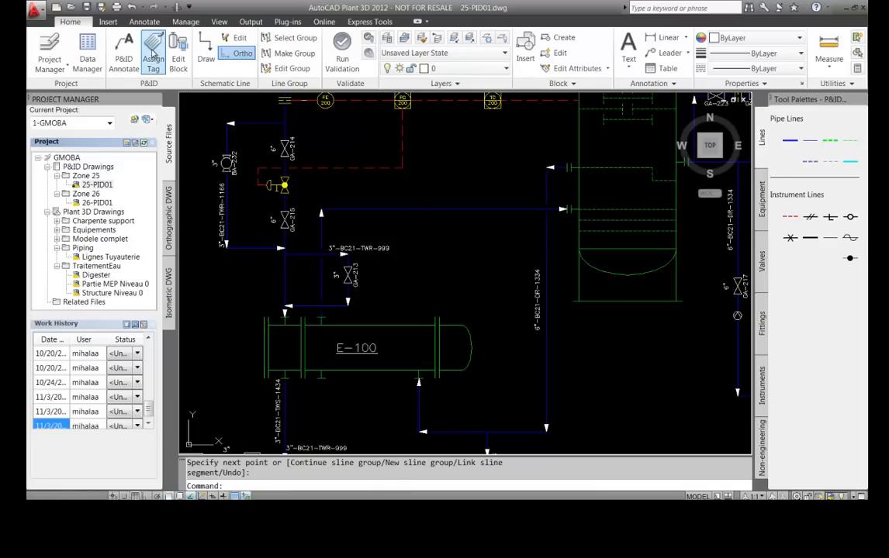
Fill in the new pipe line's tag with size 6, spec BC21, service AV (atmospheric vent) and line number 2222
{"action": "left_click", "coordinate": [153, 52]}
{"action": "left_click", "coordinate": [388, 212]}
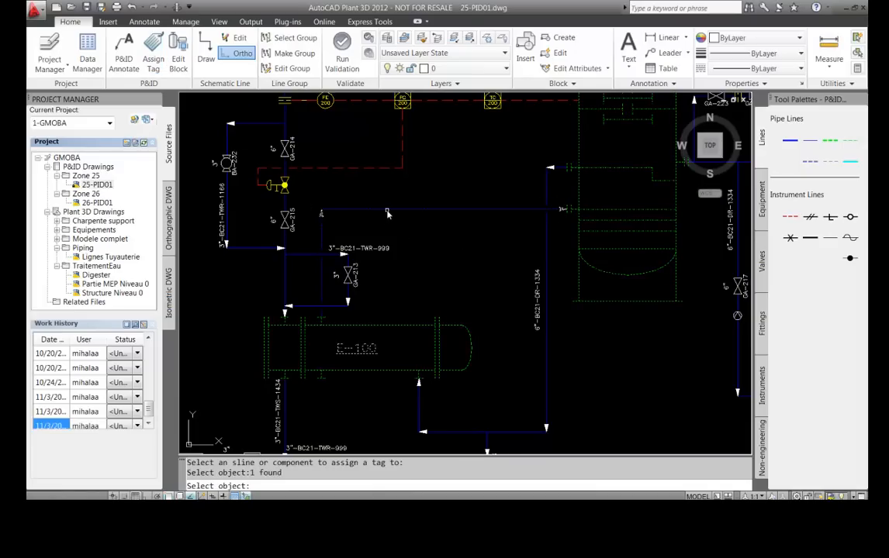
{"action": "key", "text": "Return"}
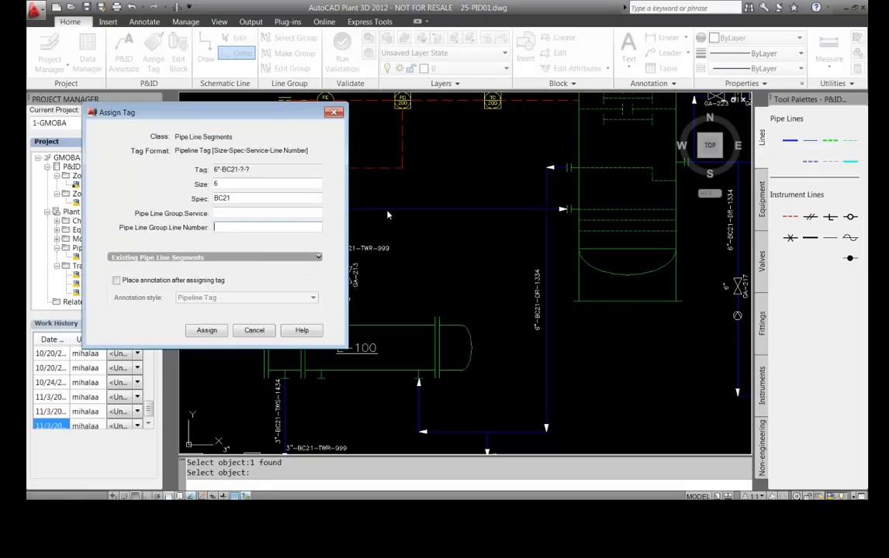
{"action": "left_click_drag", "start_coordinate": [256, 112], "coordinate": [213, 90]}
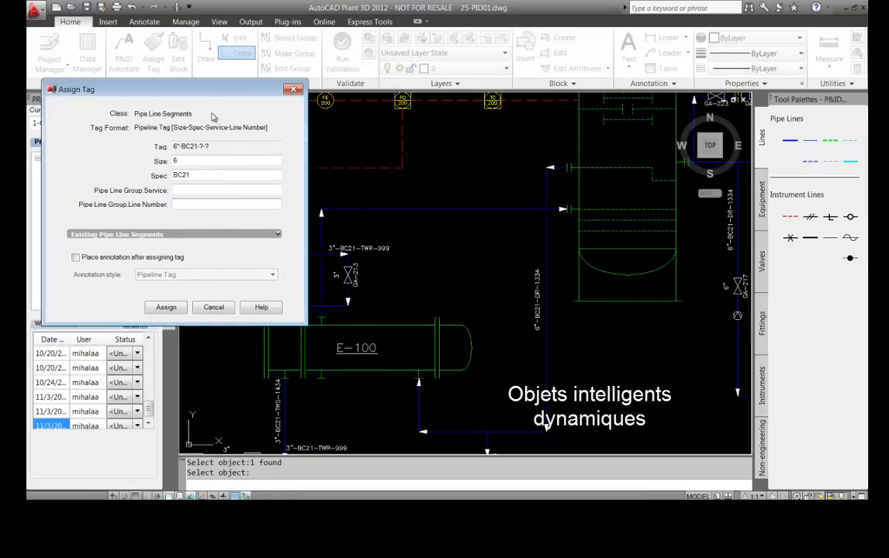
{"action": "left_click", "coordinate": [186, 160]}
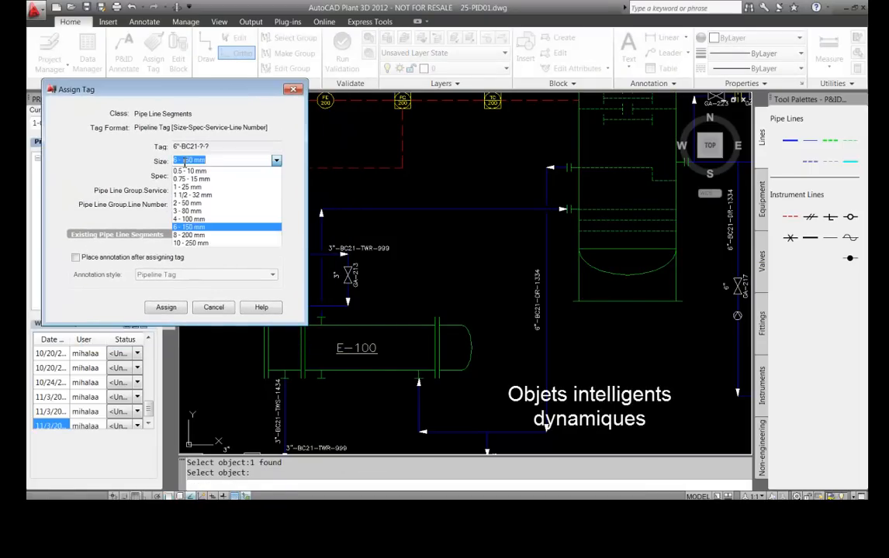
{"action": "left_click", "coordinate": [185, 160]}
{"action": "left_click", "coordinate": [187, 175]}
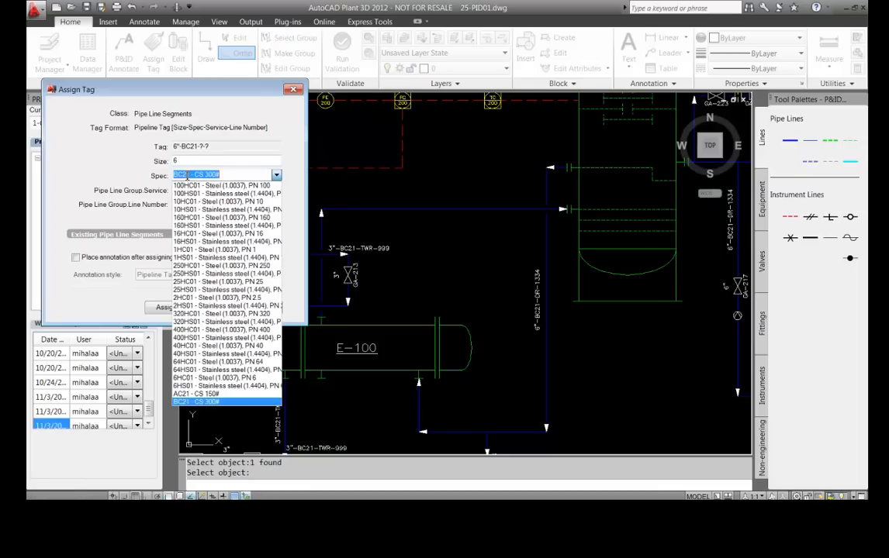
{"action": "left_click", "coordinate": [187, 176]}
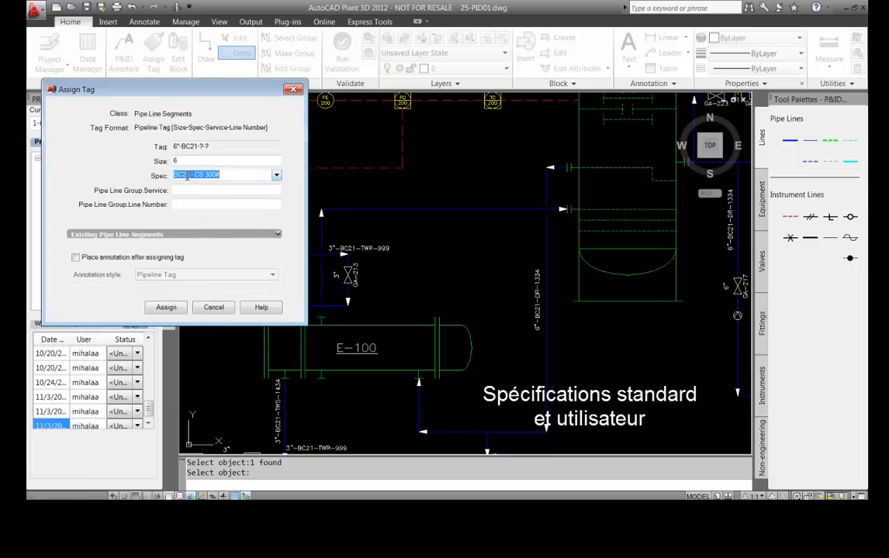
{"action": "left_click", "coordinate": [187, 190]}
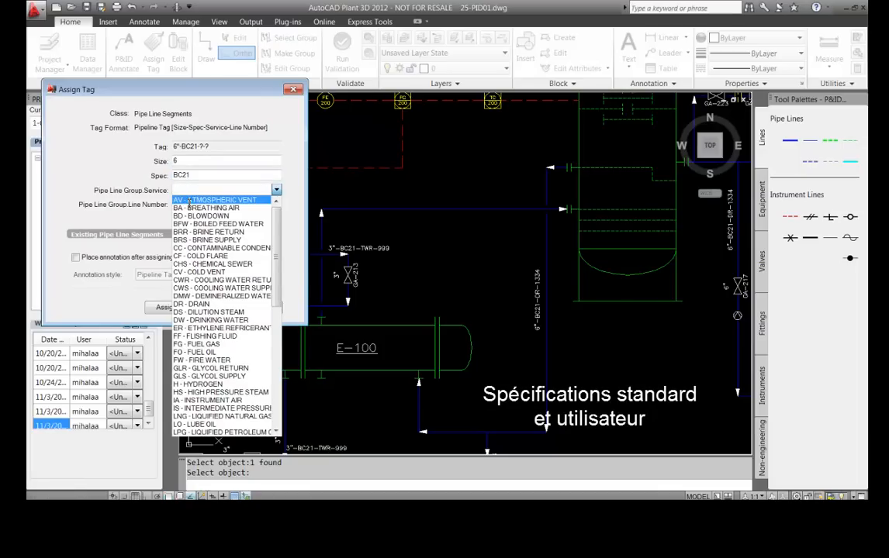
{"action": "left_click", "coordinate": [189, 201]}
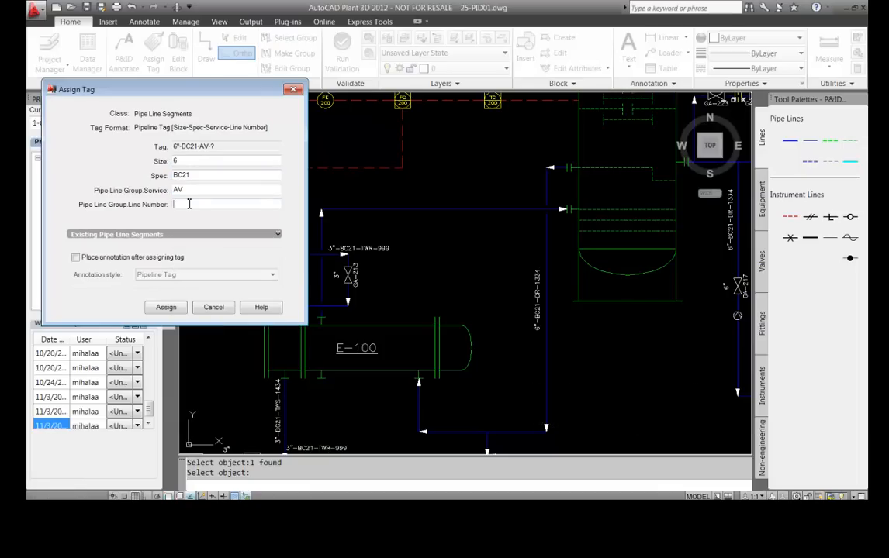
{"action": "left_click", "coordinate": [188, 204]}
{"action": "type", "text": "2222"}
Assign the tag with a Pipeline Tag style annotation and place it just below the line's horizontal run
{"action": "left_click", "coordinate": [76, 258]}
{"action": "left_click", "coordinate": [179, 275]}
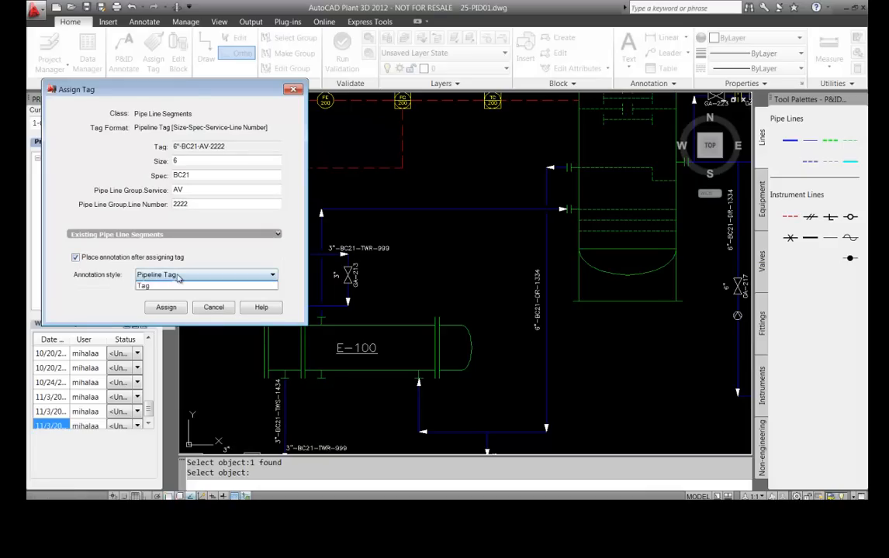
{"action": "left_click", "coordinate": [178, 278]}
{"action": "left_click", "coordinate": [166, 307]}
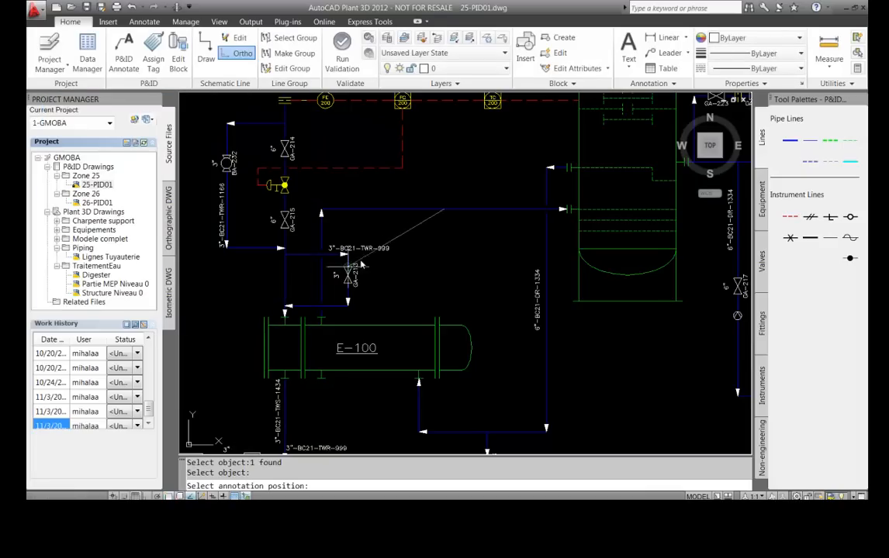
{"action": "left_click", "coordinate": [442, 229]}
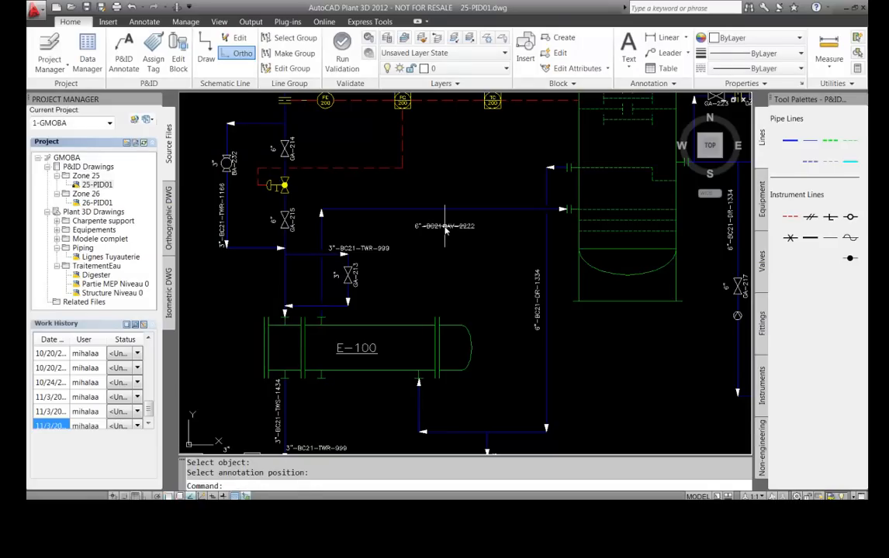
Insert a globe valve and a check valve on the new line's horizontal run, with the check valve nearer the column
{"action": "scroll", "coordinate": [440, 241], "scroll_direction": "up", "scroll_amount": 2}
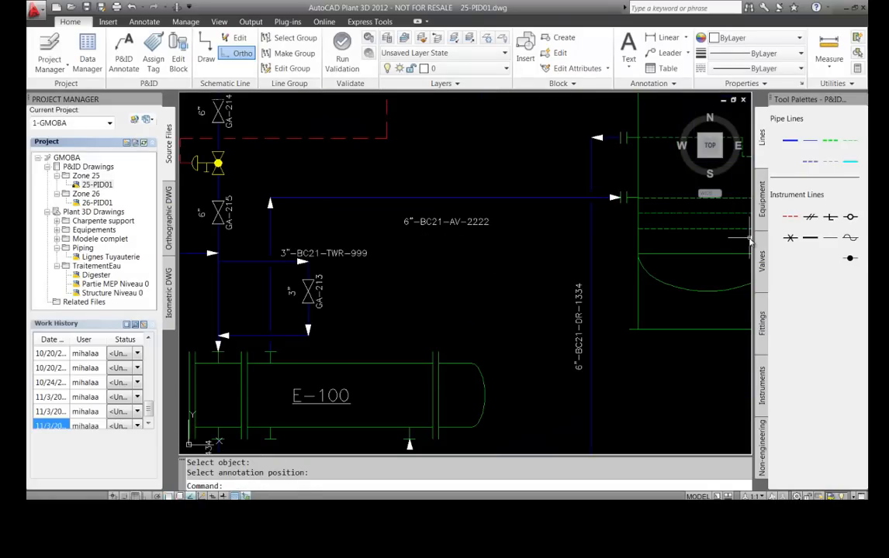
{"action": "left_click", "coordinate": [762, 263]}
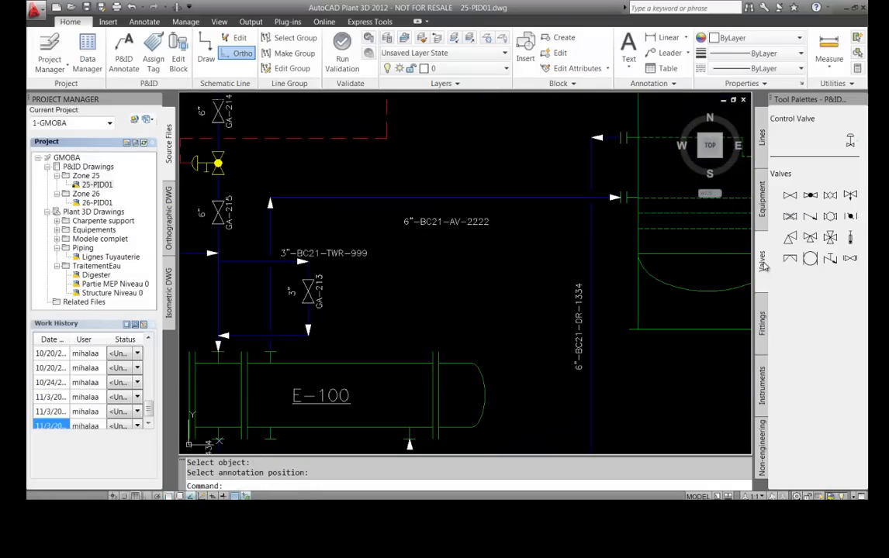
{"action": "left_click", "coordinate": [811, 197]}
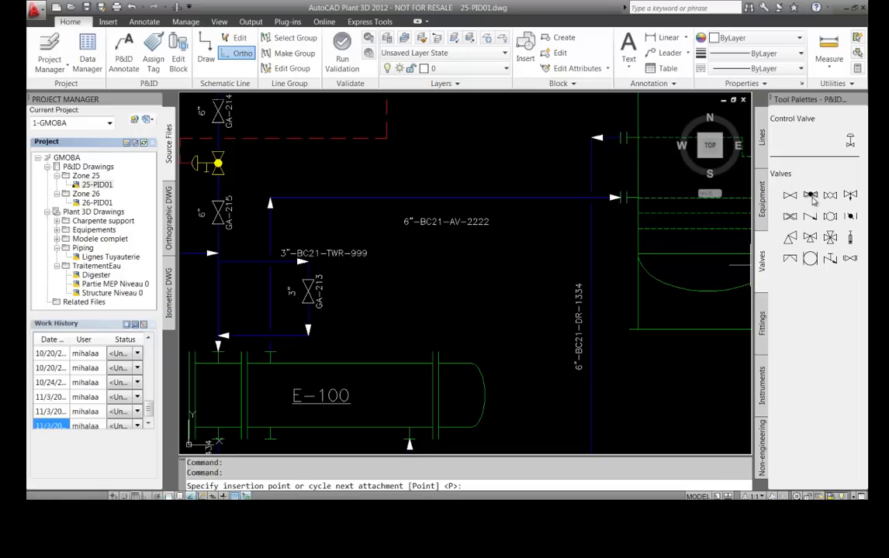
{"action": "left_click", "coordinate": [359, 199]}
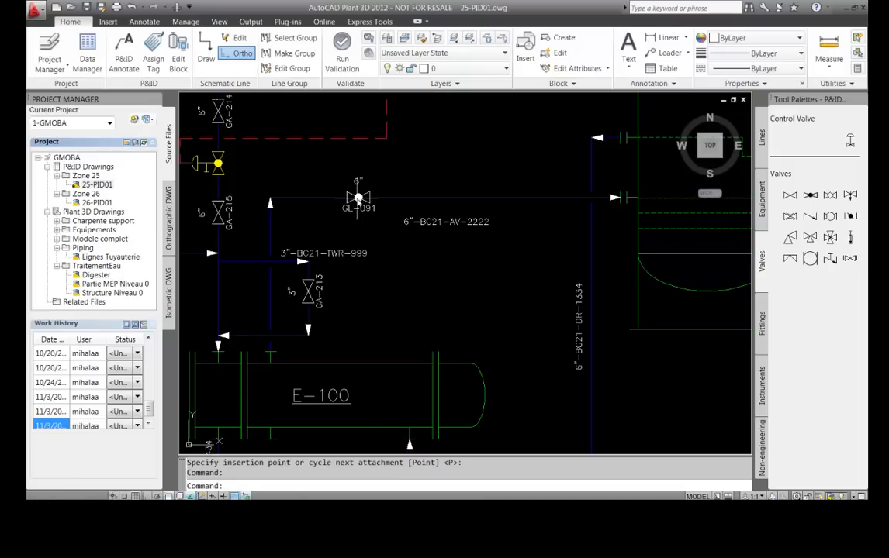
{"action": "left_click", "coordinate": [810, 217]}
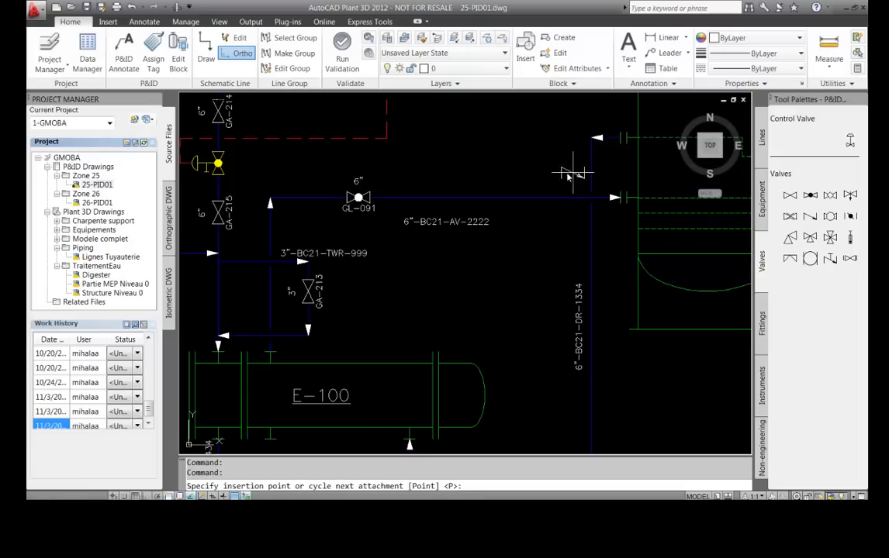
{"action": "left_click", "coordinate": [498, 202]}
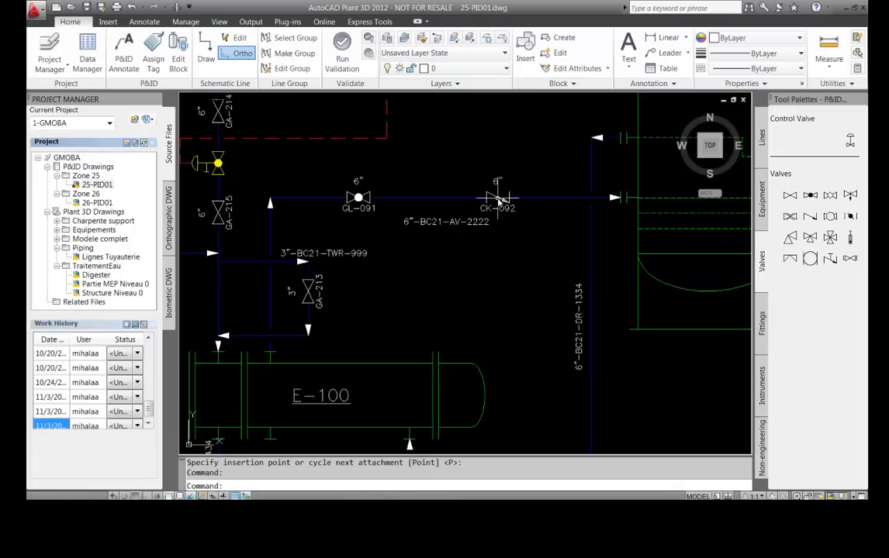
Reassign the AV-2222 line's tag with size 8 (200 mm), without placing another annotation
{"action": "left_click", "coordinate": [426, 200]}
{"action": "right_click", "coordinate": [428, 198]}
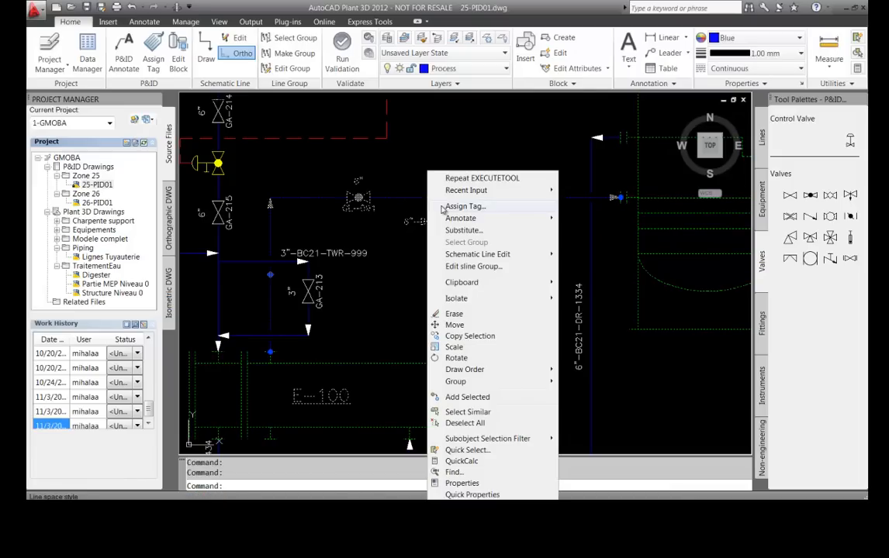
{"action": "left_click", "coordinate": [465, 207]}
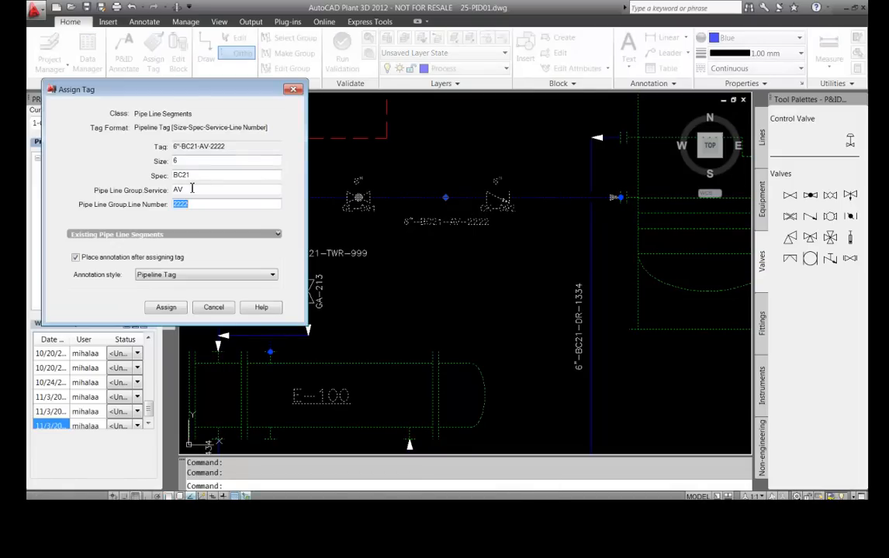
{"action": "left_click", "coordinate": [187, 160]}
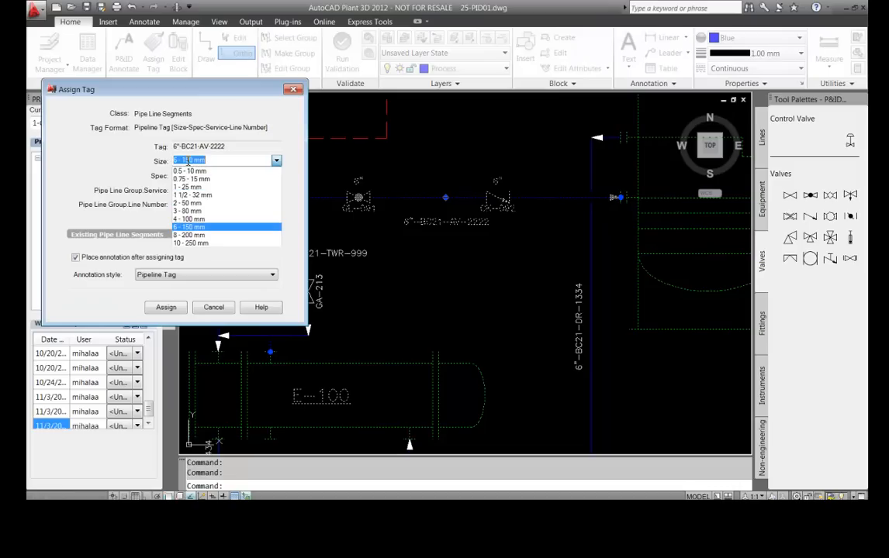
{"action": "left_click", "coordinate": [194, 234]}
{"action": "left_click", "coordinate": [75, 257]}
{"action": "left_click", "coordinate": [165, 307]}
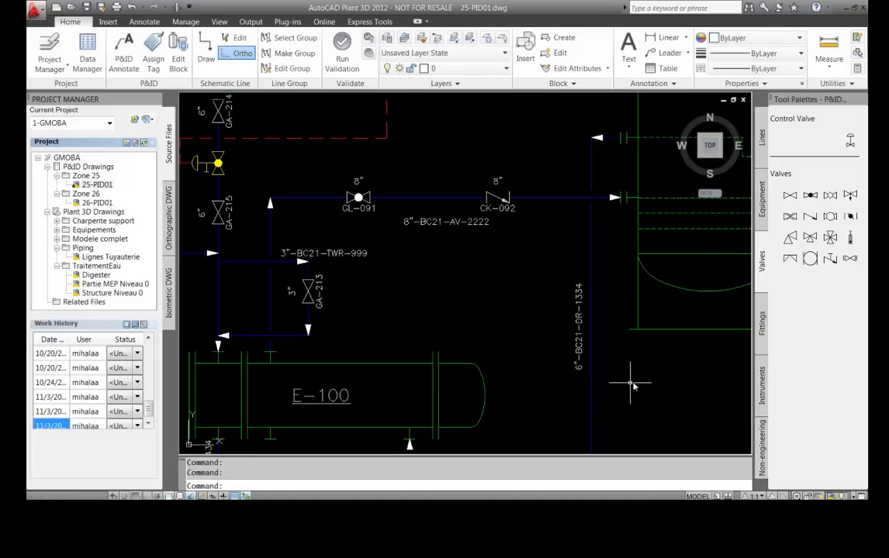
Insert a concentric reducer on the line between the globe valve and the check valve
{"action": "left_click", "coordinate": [762, 337]}
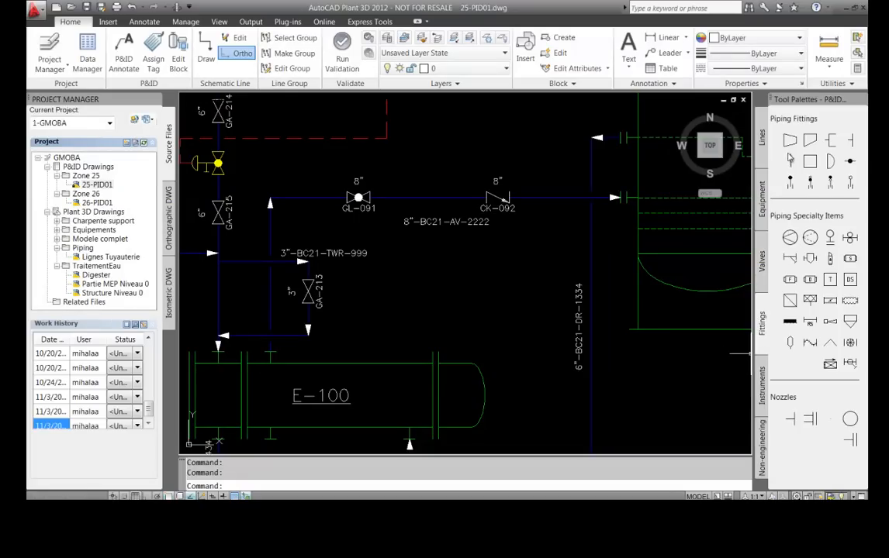
{"action": "left_click", "coordinate": [791, 148]}
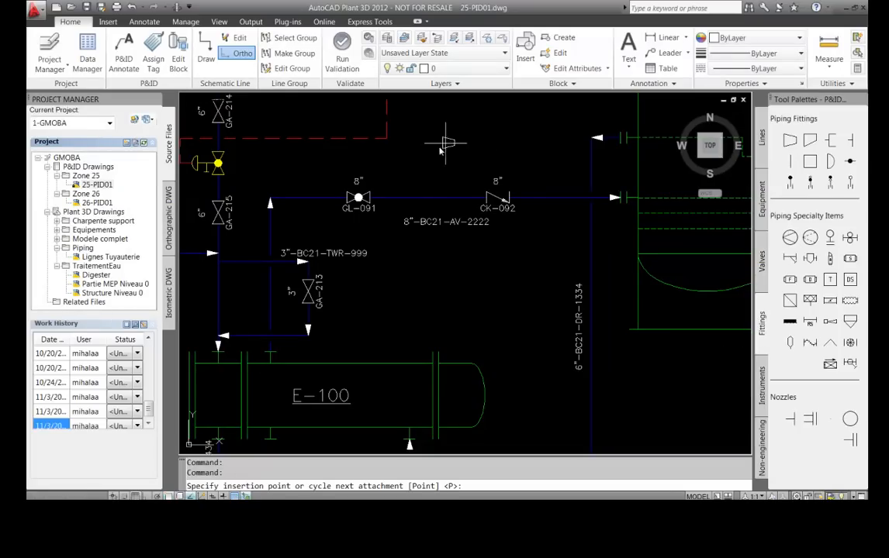
{"action": "left_click", "coordinate": [426, 200]}
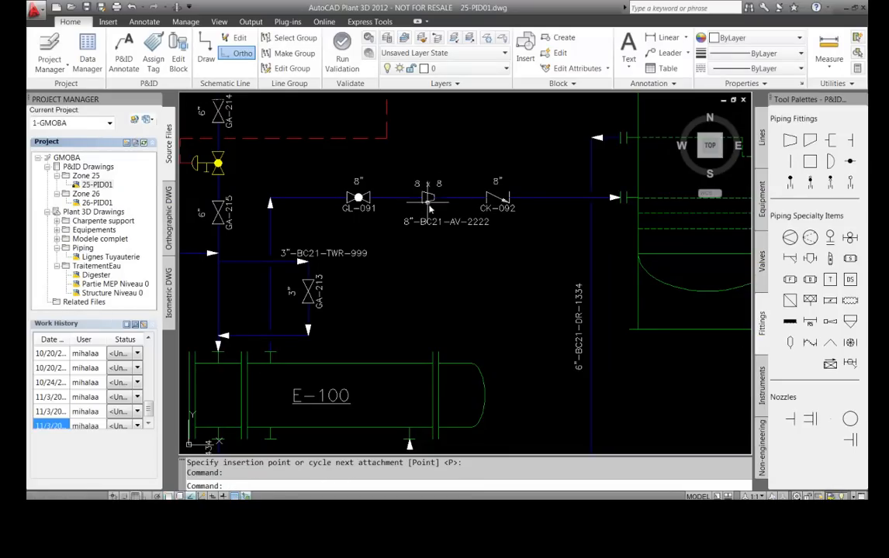
Reassign the tag of the line segment between the reducer and the column with size 6 - 150 mm, without placing an annotation
{"action": "left_click", "coordinate": [496, 199]}
{"action": "right_click", "coordinate": [554, 173]}
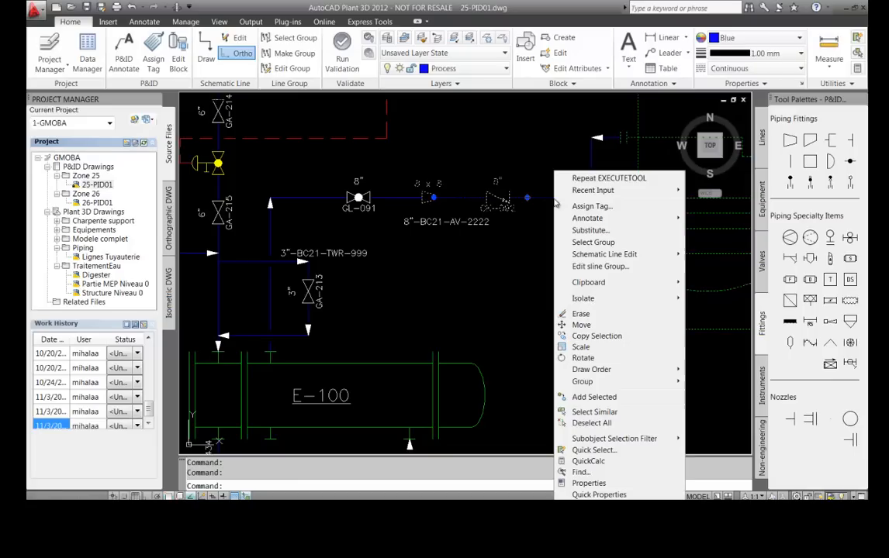
{"action": "left_click", "coordinate": [578, 208]}
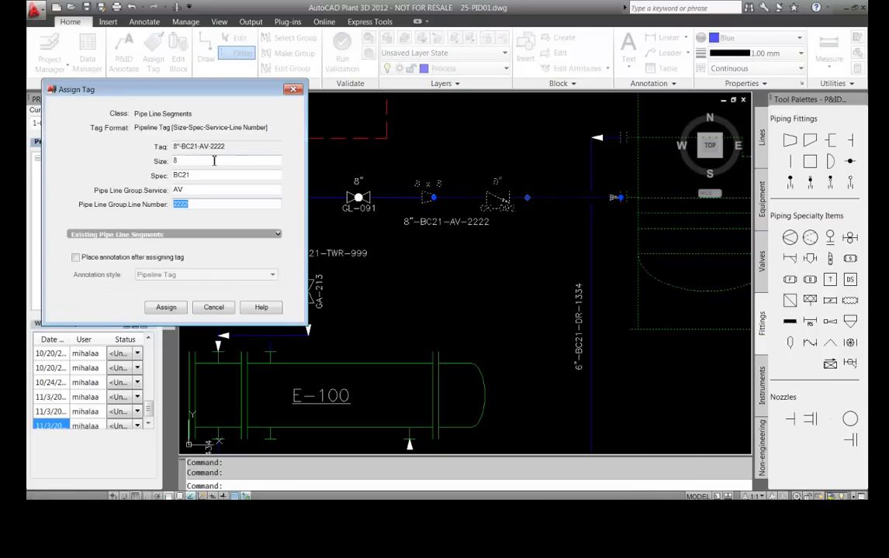
{"action": "left_click", "coordinate": [214, 160]}
{"action": "left_click", "coordinate": [194, 226]}
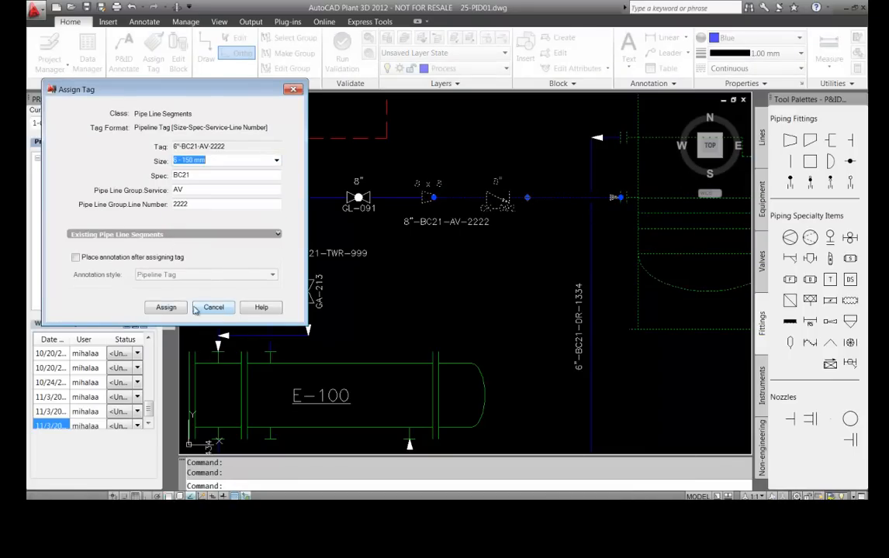
{"action": "left_click", "coordinate": [175, 307]}
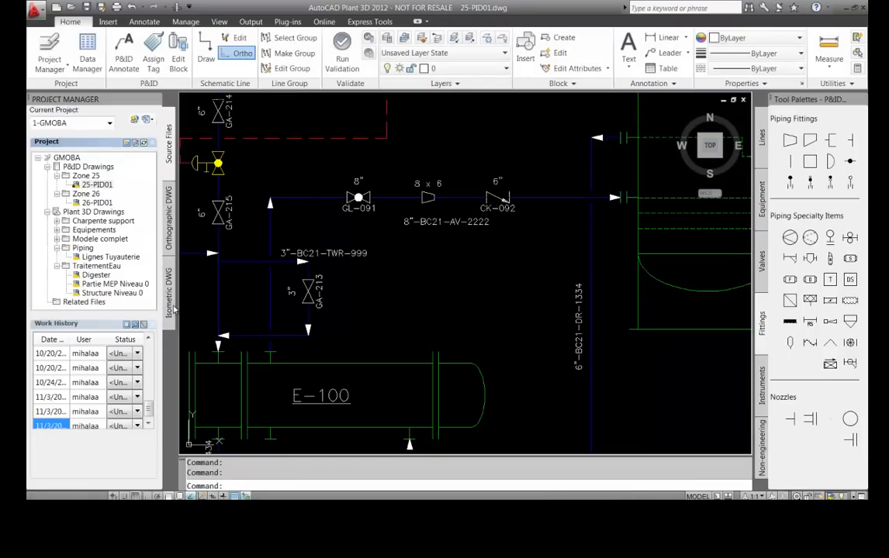
Undo the tag size change on the segment and the insertion of the reducer
{"action": "left_click", "coordinate": [550, 198]}
{"action": "right_click", "coordinate": [551, 197]}
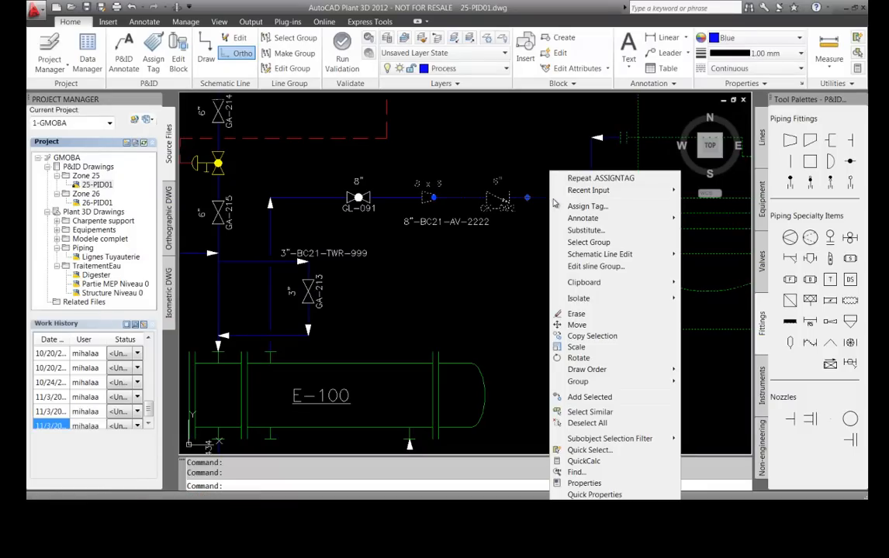
{"action": "key", "text": "Escape"}
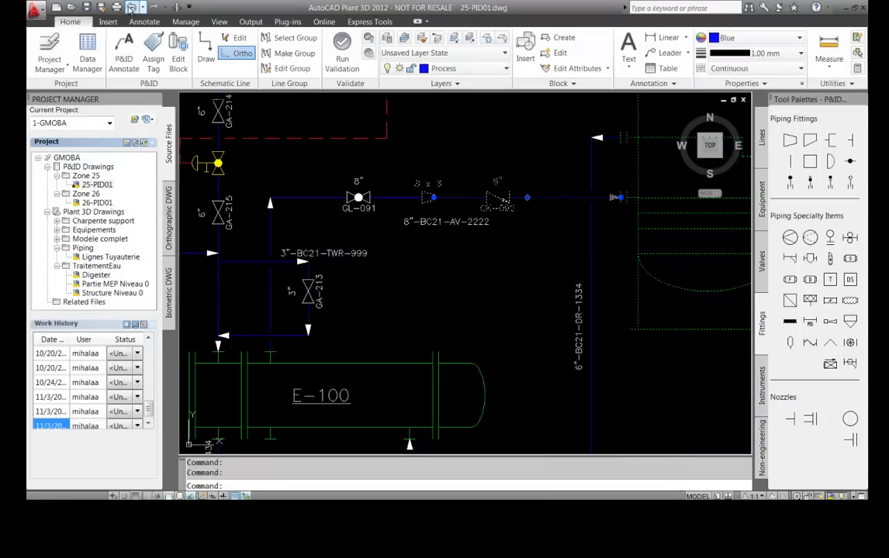
{"action": "left_click", "coordinate": [131, 8]}
{"action": "left_click", "coordinate": [132, 7]}
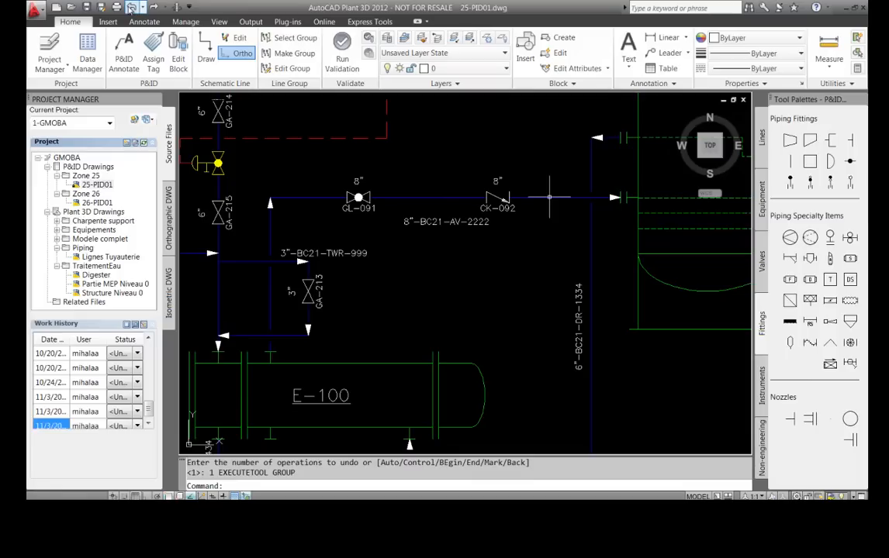
Try reversing the flow direction of the AV-2222 line, and undo the reversal
{"action": "left_click", "coordinate": [543, 198]}
{"action": "right_click", "coordinate": [546, 203]}
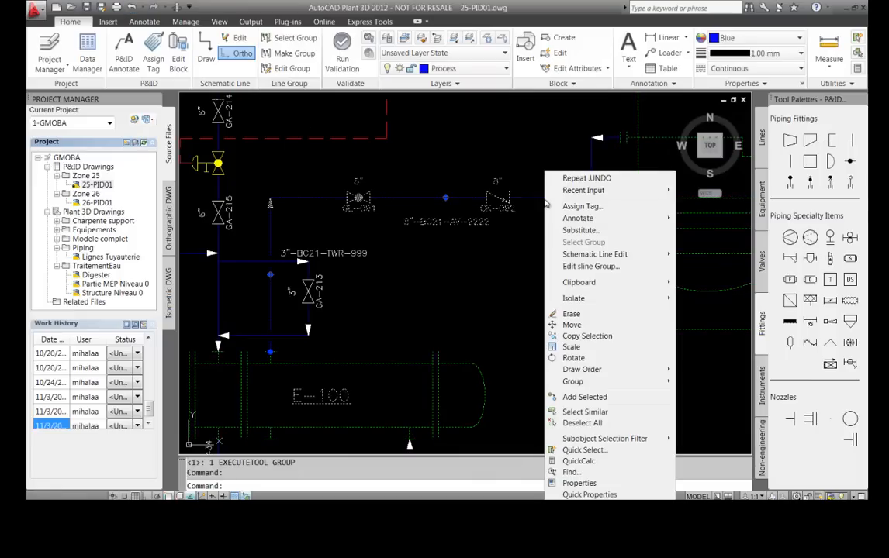
{"action": "mouse_move", "coordinate": [592, 257]}
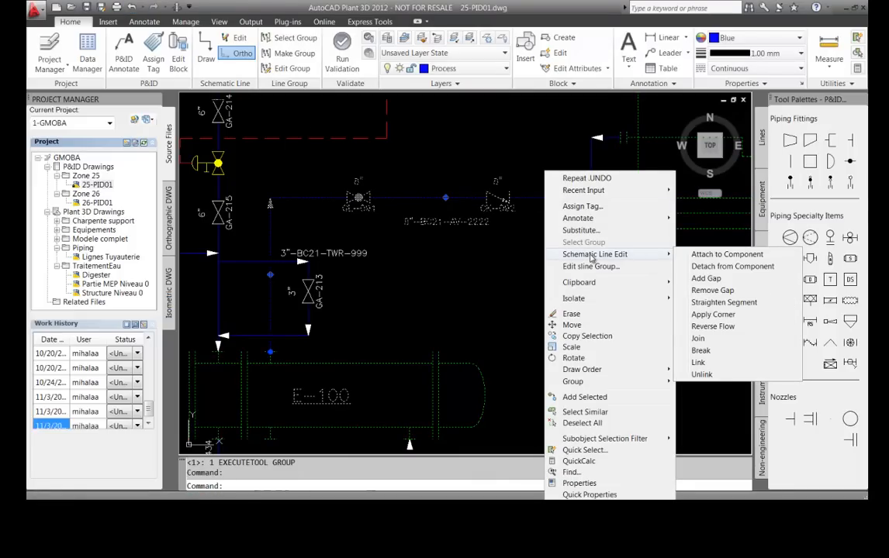
{"action": "left_click", "coordinate": [723, 330]}
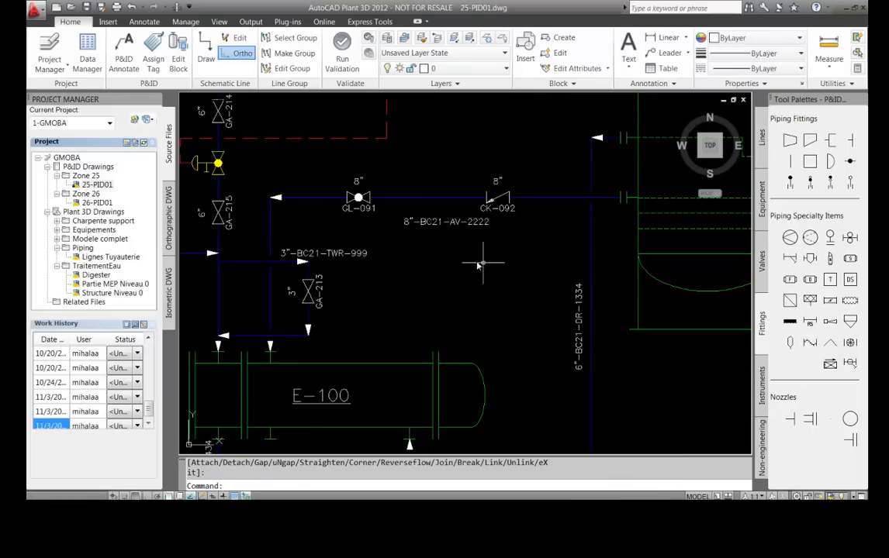
{"action": "left_click", "coordinate": [132, 9]}
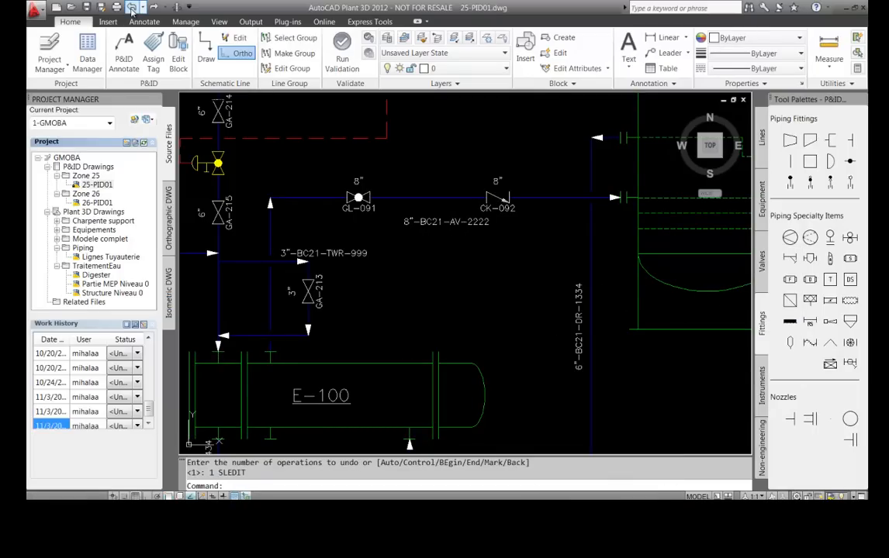
Save the drawing, and draw a plain horizontal line from the vertical DR-1335 line beside E-100 to the line feeding P-100
{"action": "key", "text": "ctrl+s"}
{"action": "scroll", "coordinate": [461, 235], "scroll_direction": "down", "scroll_amount": 2}
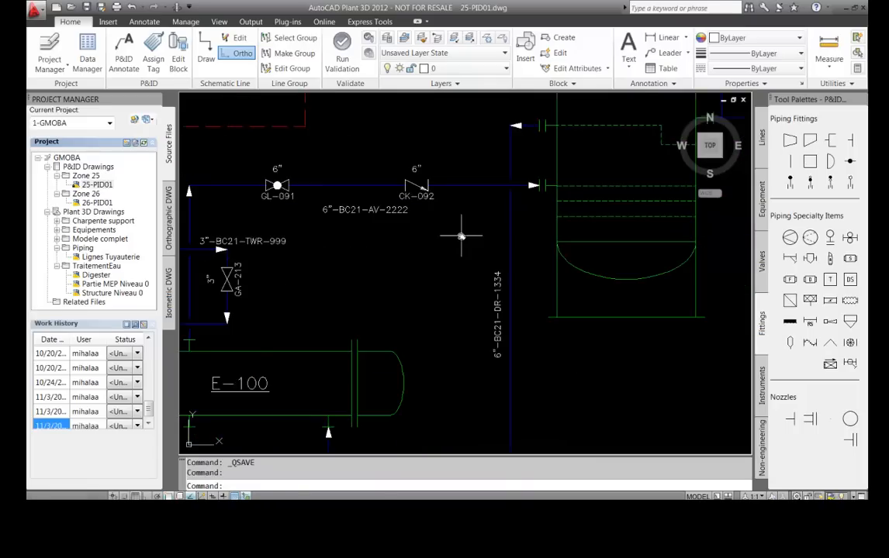
{"action": "scroll", "coordinate": [461, 235], "scroll_direction": "down", "scroll_amount": 2}
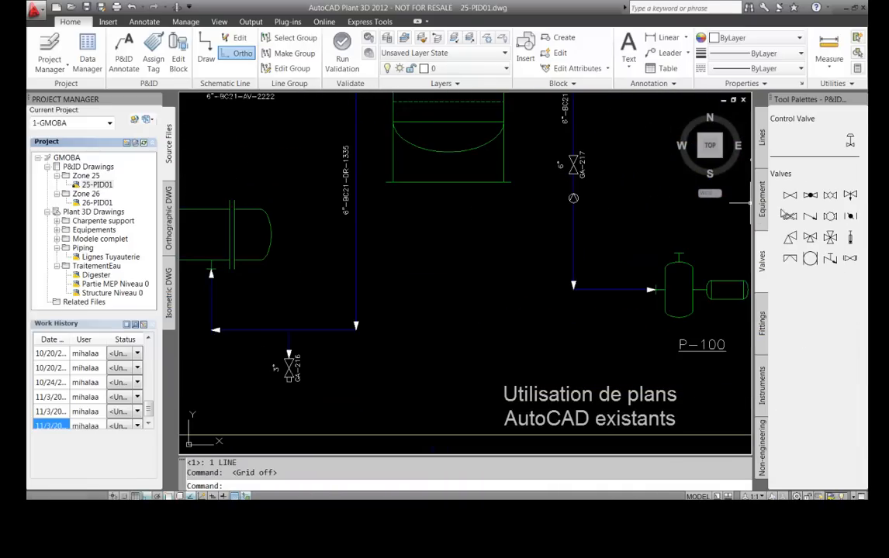
{"action": "type", "text": "LINE"}
{"action": "key", "text": "Return"}
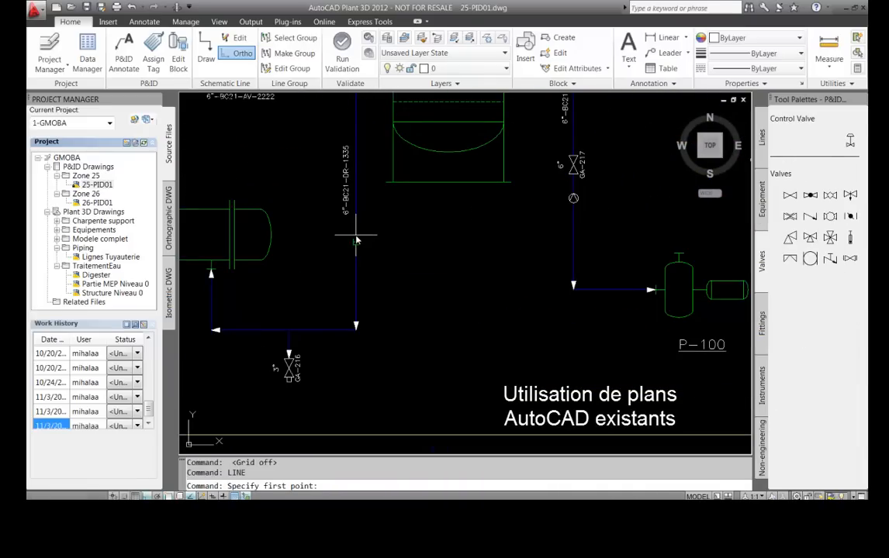
{"action": "left_click", "coordinate": [357, 225]}
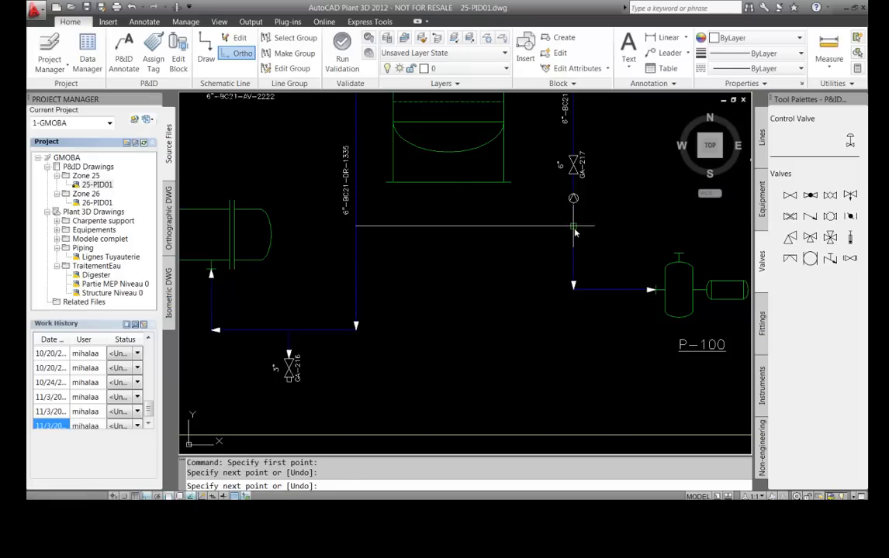
{"action": "key", "text": "Escape"}
Convert the plain horizontal line to a Primary Line Segment P&ID object
{"action": "left_click", "coordinate": [465, 227]}
{"action": "right_click", "coordinate": [464, 227]}
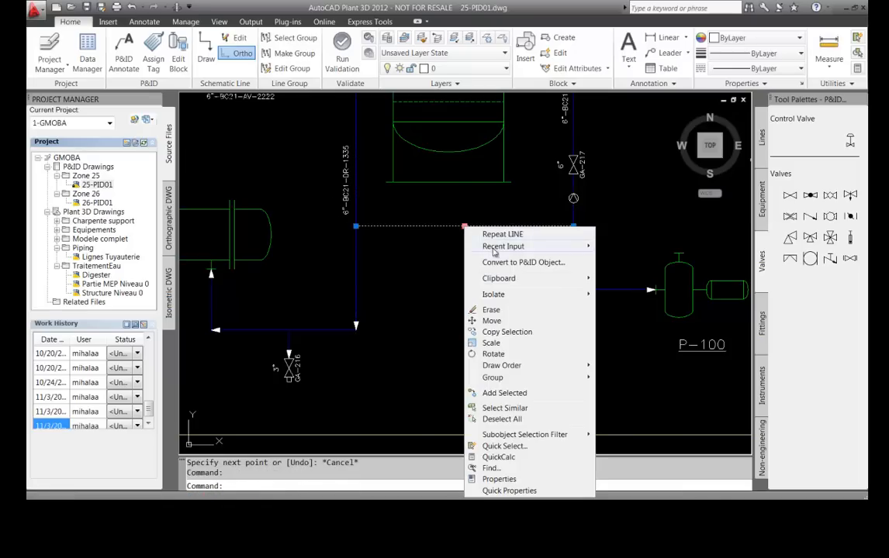
{"action": "left_click", "coordinate": [512, 262]}
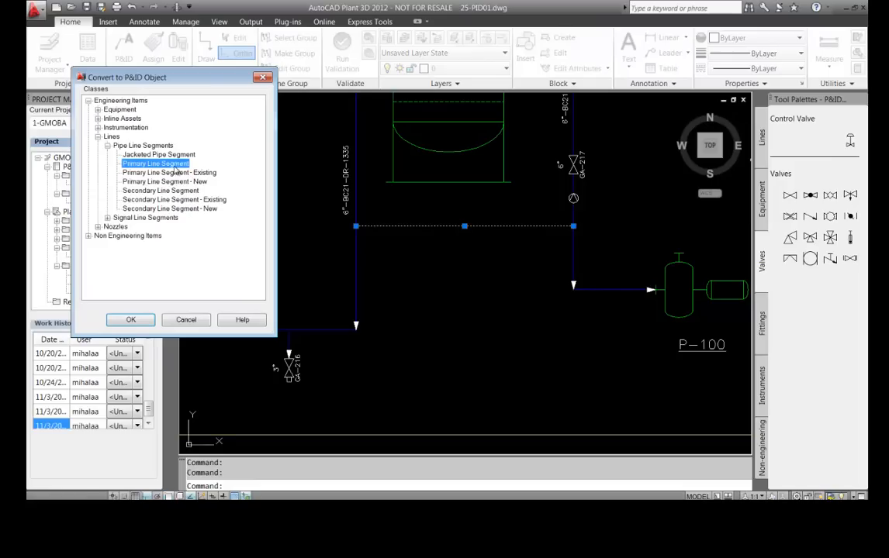
{"action": "left_click", "coordinate": [134, 319]}
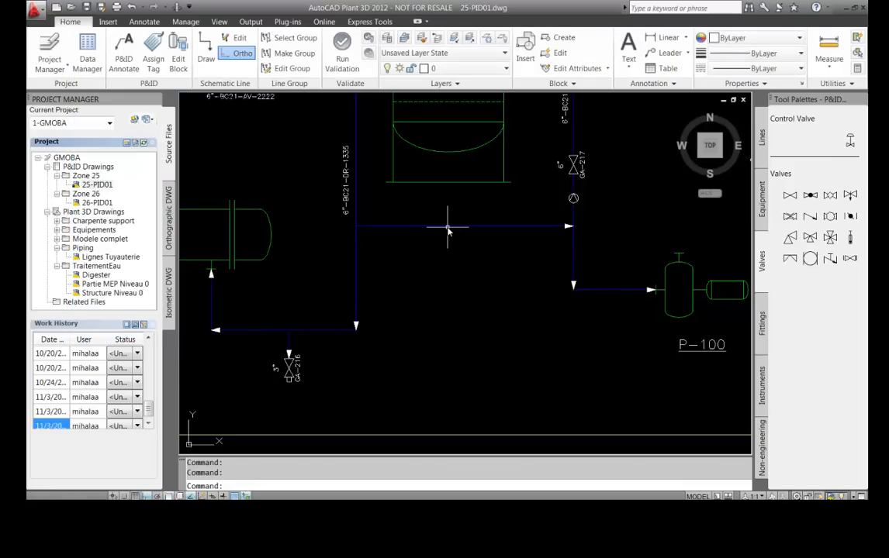
Assign the tag 4"-BC21-DR-1335 with size 4 - 100 mm to the converted line and place its Pipeline Tag annotation just below it
{"action": "right_click", "coordinate": [447, 230]}
{"action": "left_click", "coordinate": [473, 206]}
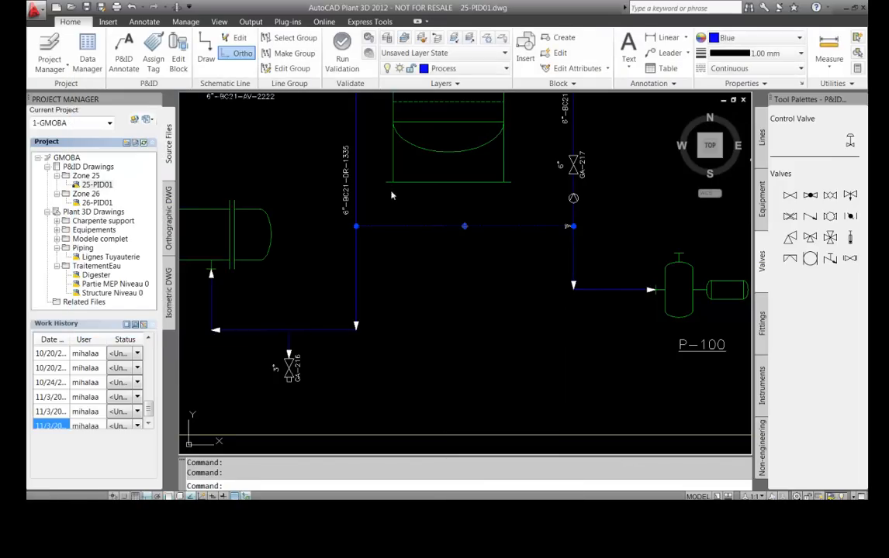
{"action": "left_click", "coordinate": [186, 161]}
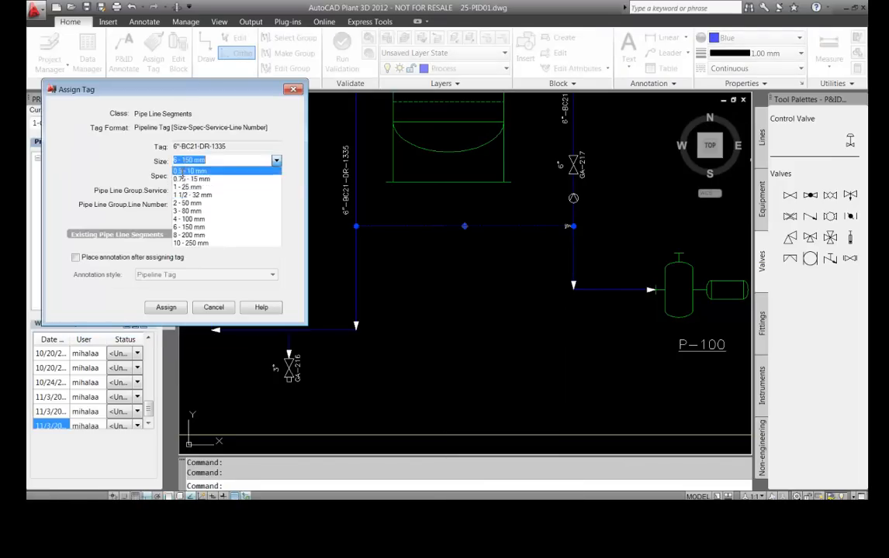
{"action": "left_click", "coordinate": [187, 223]}
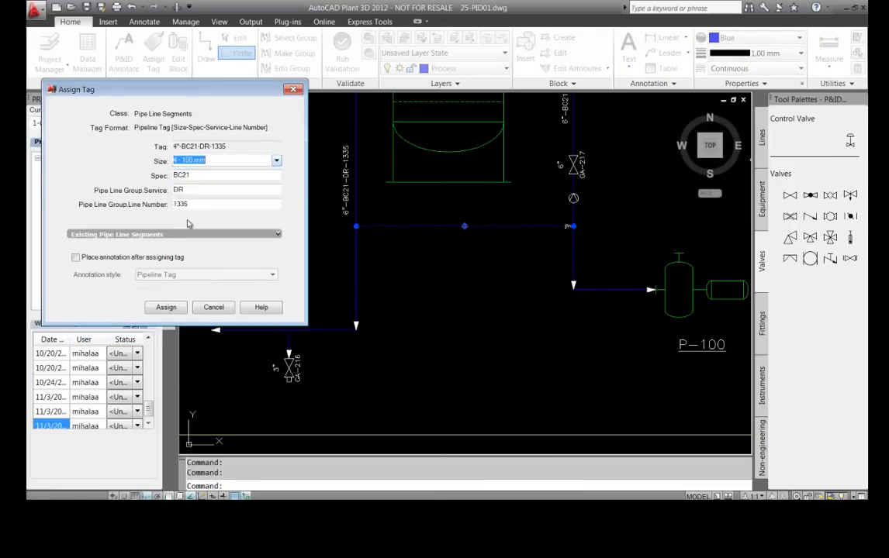
{"action": "left_click", "coordinate": [75, 256]}
{"action": "left_click", "coordinate": [166, 307]}
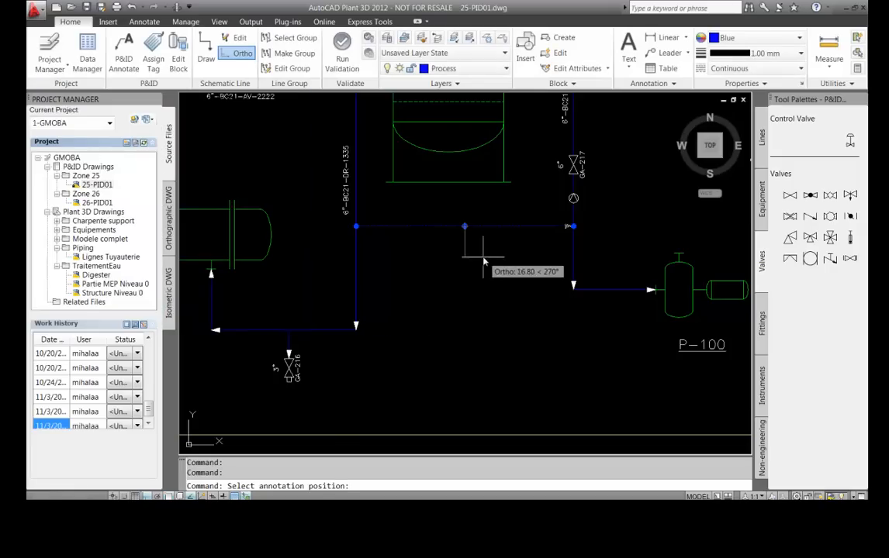
{"action": "left_click", "coordinate": [470, 264]}
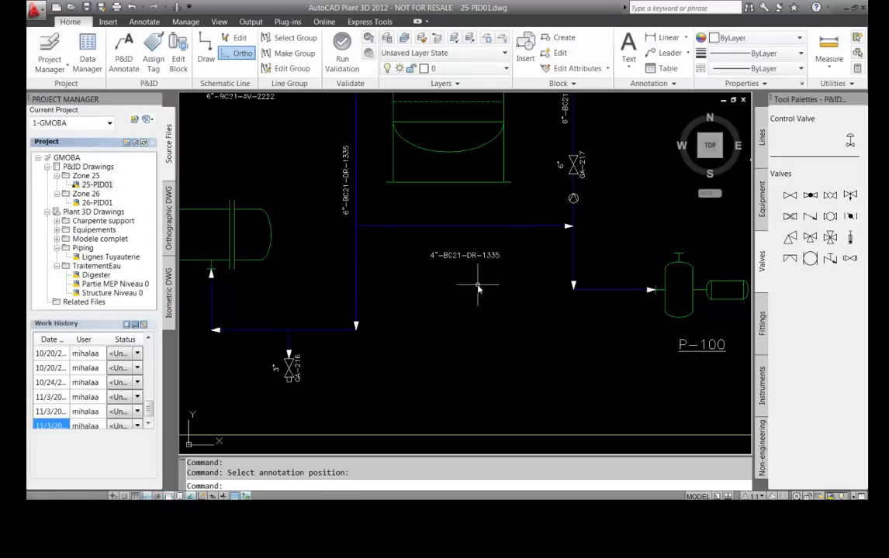
Insert a ball valve at the middle of the new 4" line and save the drawing
{"action": "left_click", "coordinate": [830, 218]}
{"action": "left_click", "coordinate": [465, 227]}
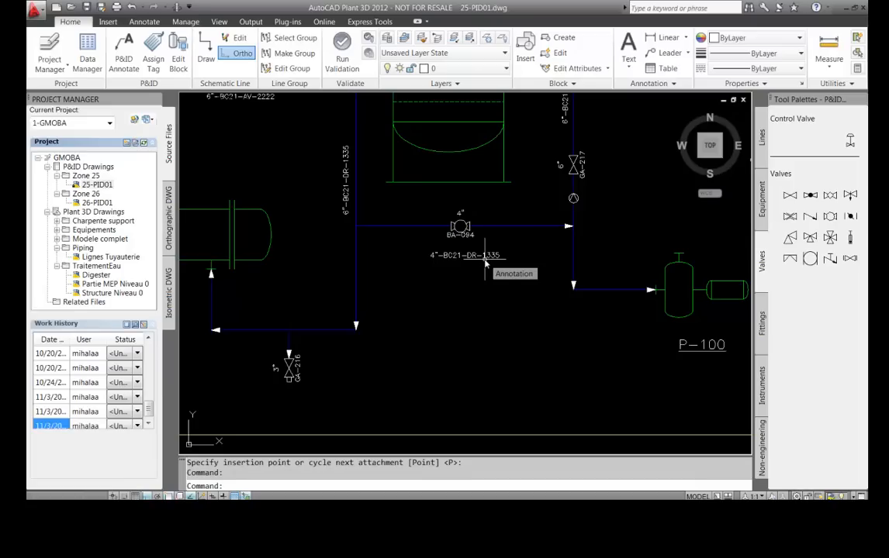
{"action": "left_click", "coordinate": [86, 7]}
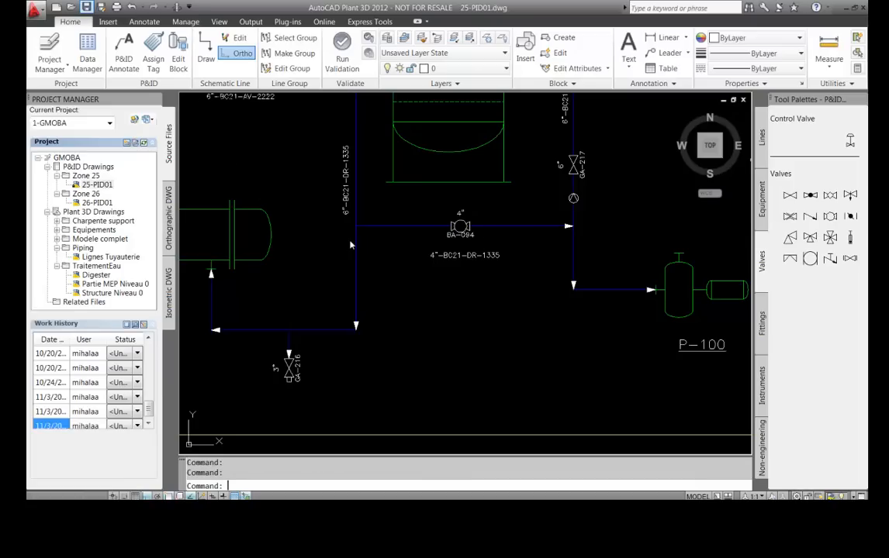
Copy P-101's 8" discharge line with its reducer, check valve, gate valve and tag onto the top nozzle of P-100
{"action": "scroll", "coordinate": [351, 245], "scroll_direction": "down", "scroll_amount": 5}
{"action": "middle_click_drag", "start_coordinate": [458, 198], "coordinate": [390, 305]}
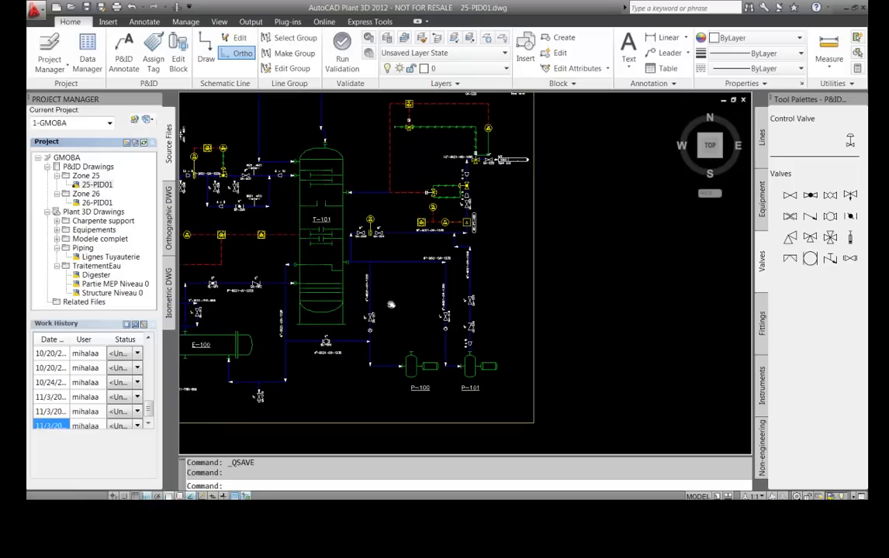
{"action": "scroll", "coordinate": [520, 335], "scroll_direction": "up", "scroll_amount": 3}
{"action": "scroll", "coordinate": [456, 252], "scroll_direction": "down", "scroll_amount": 1}
{"action": "scroll", "coordinate": [483, 255], "scroll_direction": "up", "scroll_amount": 2}
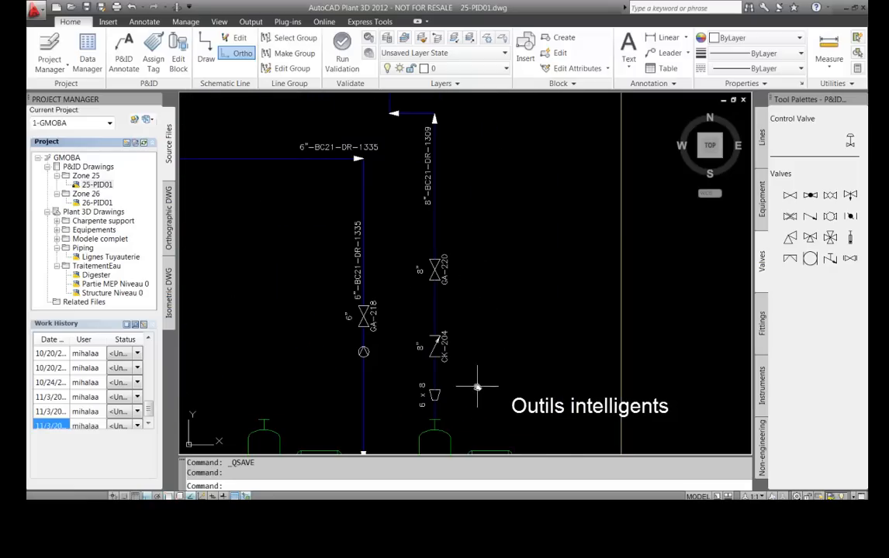
{"action": "scroll", "coordinate": [482, 377], "scroll_direction": "down", "scroll_amount": 2}
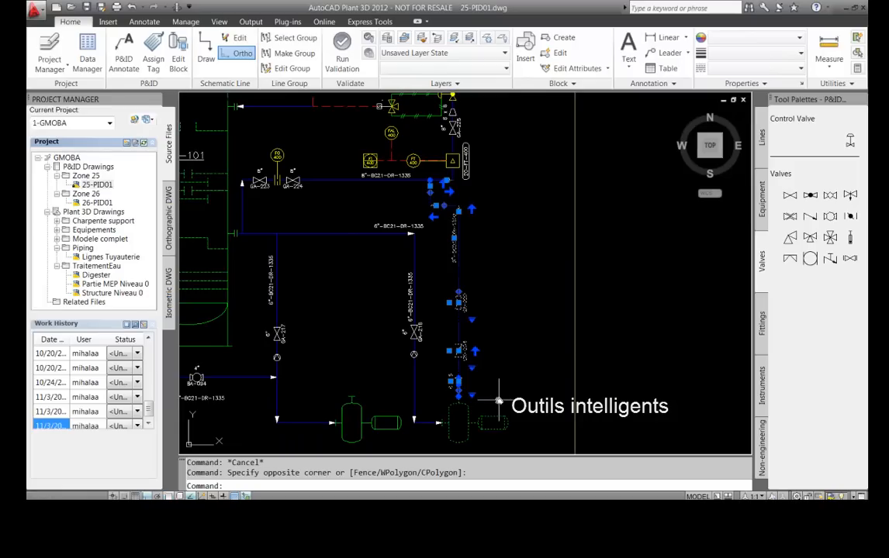
{"action": "type", "text": "COPY"}
{"action": "key", "text": "Return"}
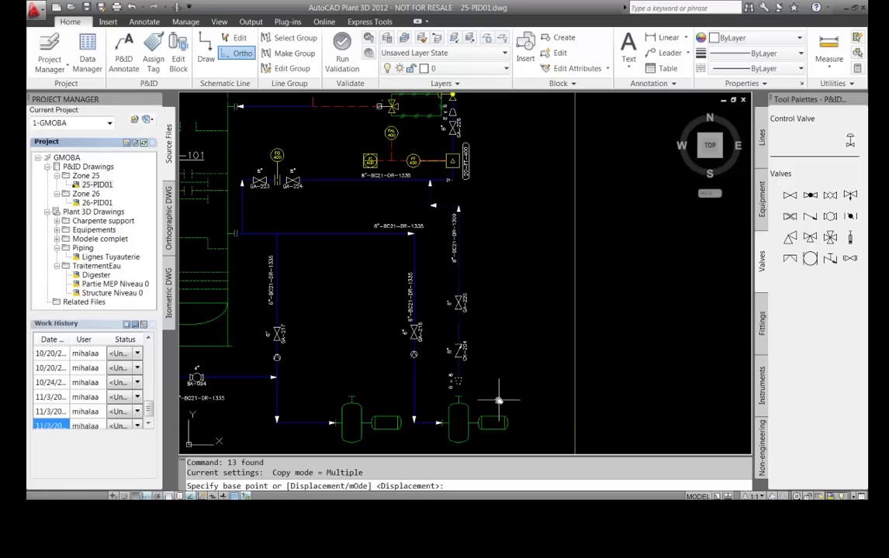
{"action": "left_click", "coordinate": [458, 397]}
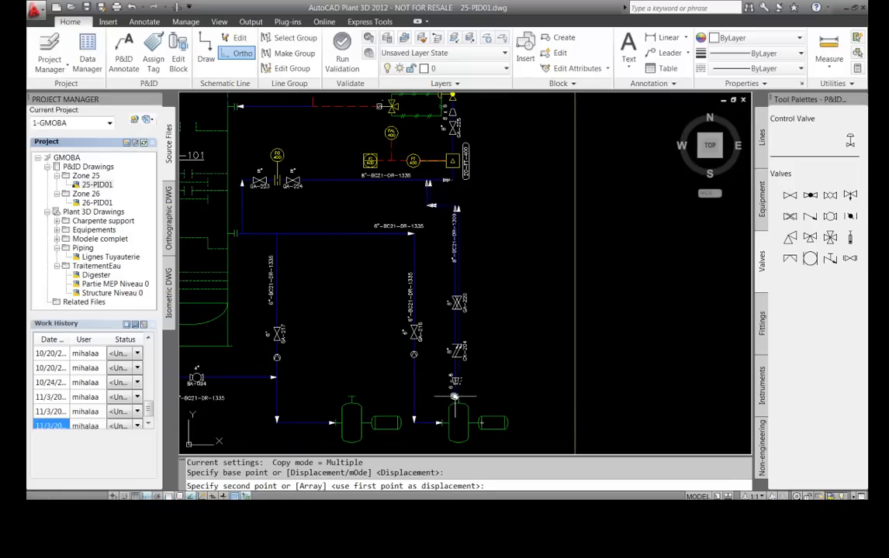
{"action": "left_click", "coordinate": [351, 396]}
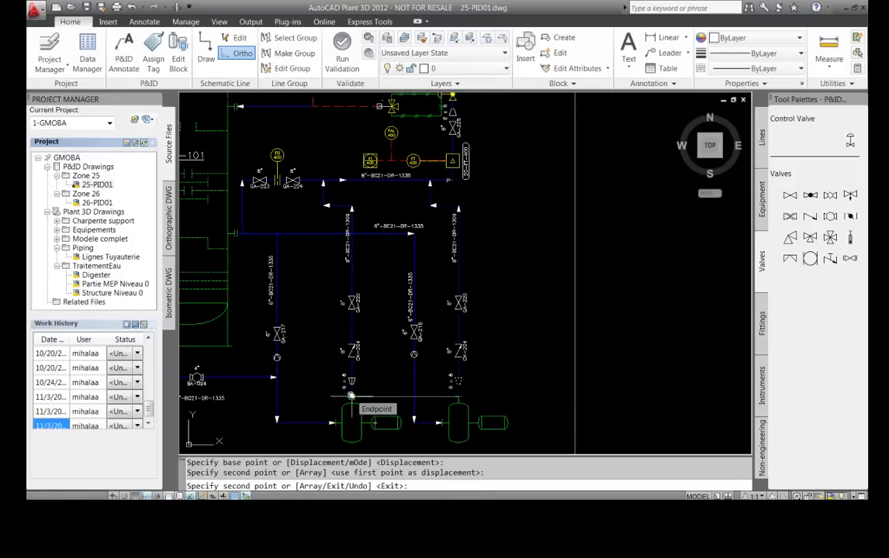
{"action": "key", "text": "Escape"}
{"action": "key", "text": "Escape"}
{"action": "key", "text": "Escape"}
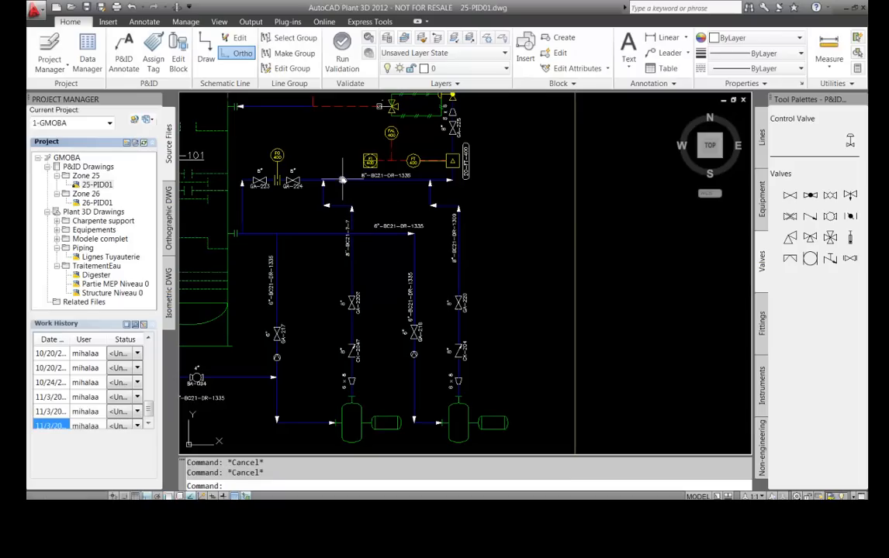
Assign line number 3000 to P-100's copied 8" discharge line without placing an additional annotation
{"action": "scroll", "coordinate": [353, 307], "scroll_direction": "up", "scroll_amount": 2}
{"action": "middle_click_drag", "start_coordinate": [392, 308], "coordinate": [401, 269]}
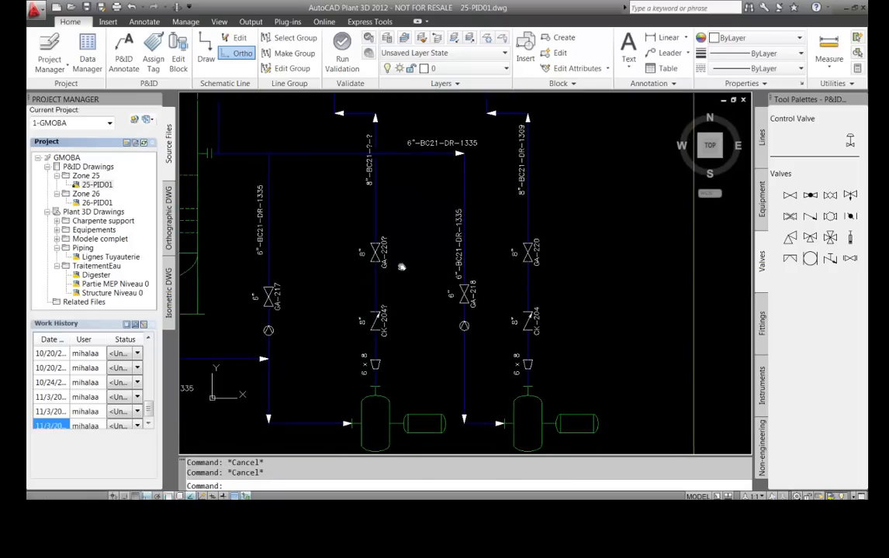
{"action": "left_click", "coordinate": [154, 51]}
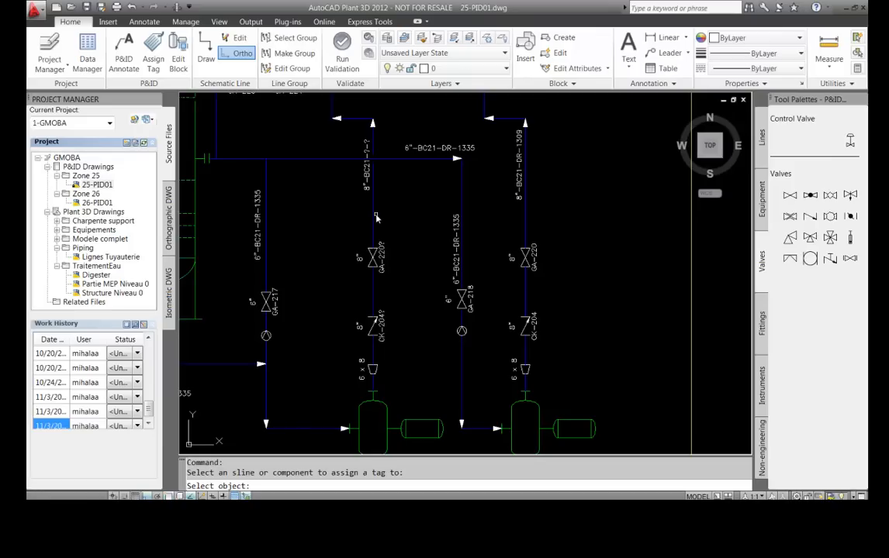
{"action": "left_click", "coordinate": [375, 218]}
{"action": "left_click", "coordinate": [373, 218]}
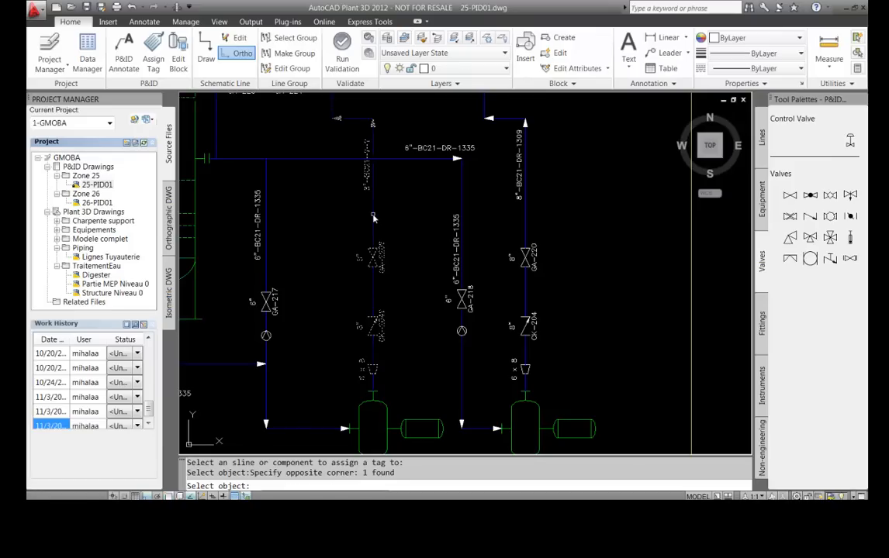
{"action": "key", "text": "Return"}
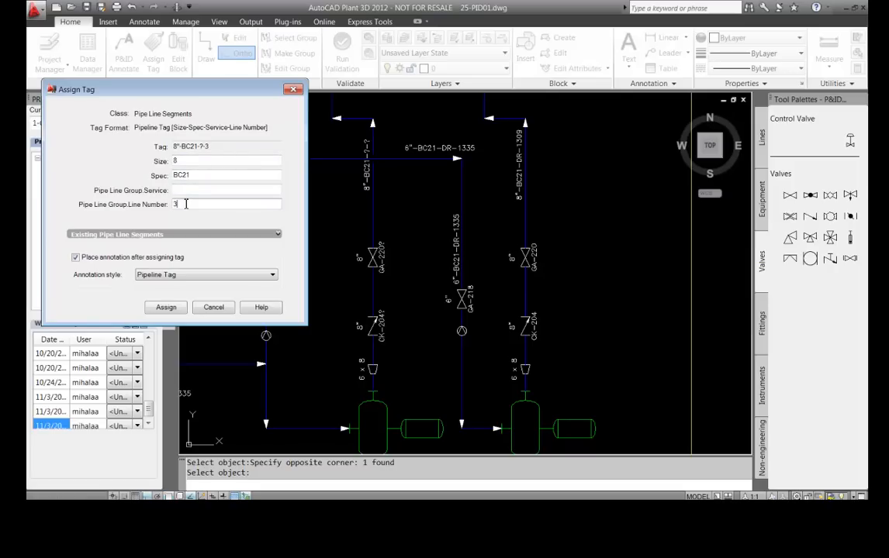
{"action": "left_click", "coordinate": [76, 257]}
{"action": "left_click", "coordinate": [165, 307]}
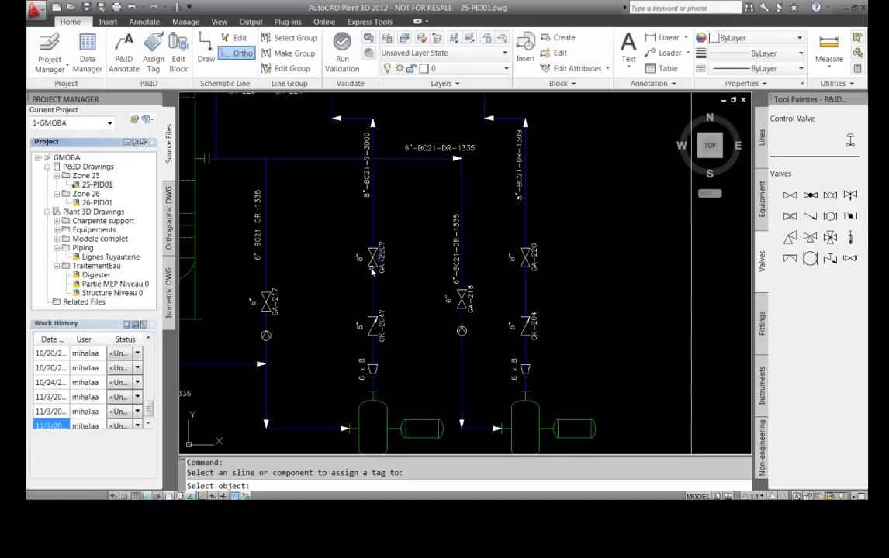
Retag the gate valve on P-100's discharge line as GA-095, without placing a new annotation
{"action": "left_click", "coordinate": [373, 264]}
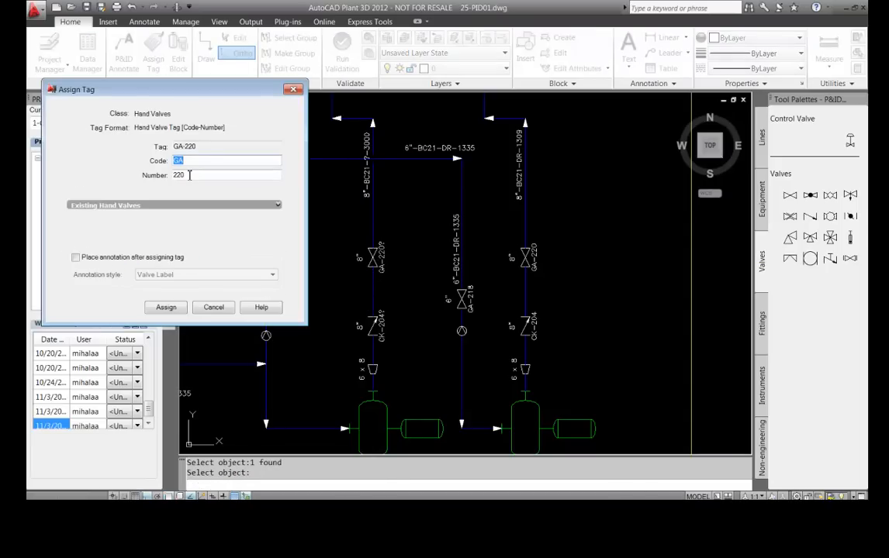
{"action": "key", "text": "Tab"}
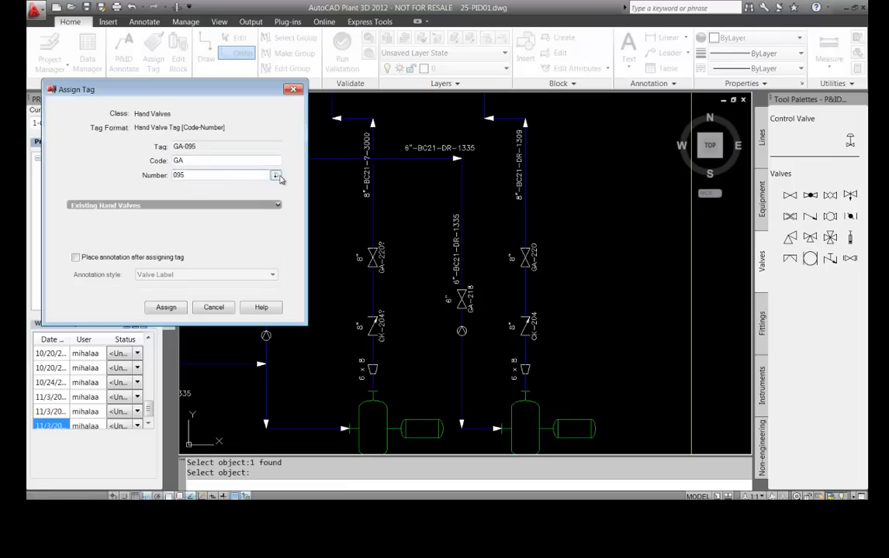
{"action": "left_click", "coordinate": [165, 307]}
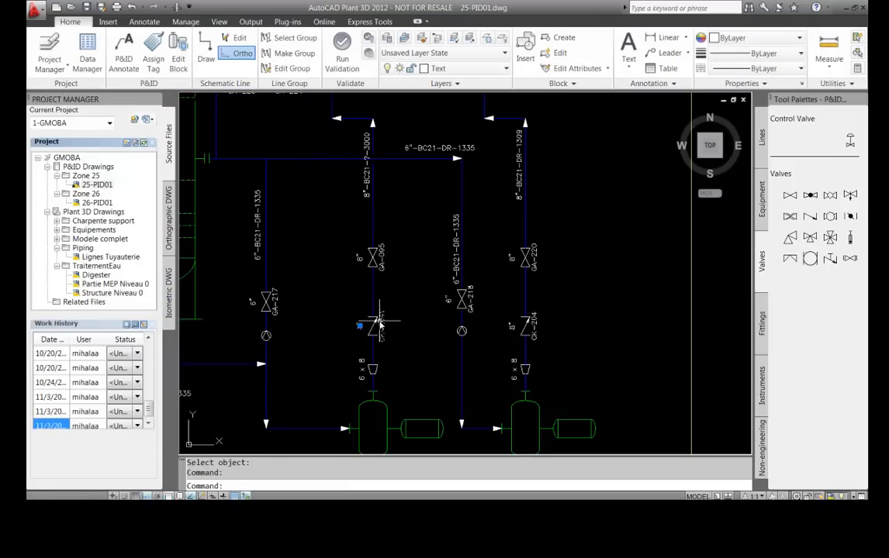
Retag the check valve on P-100's discharge line as CK-096 and save the drawing
{"action": "left_click", "coordinate": [153, 50]}
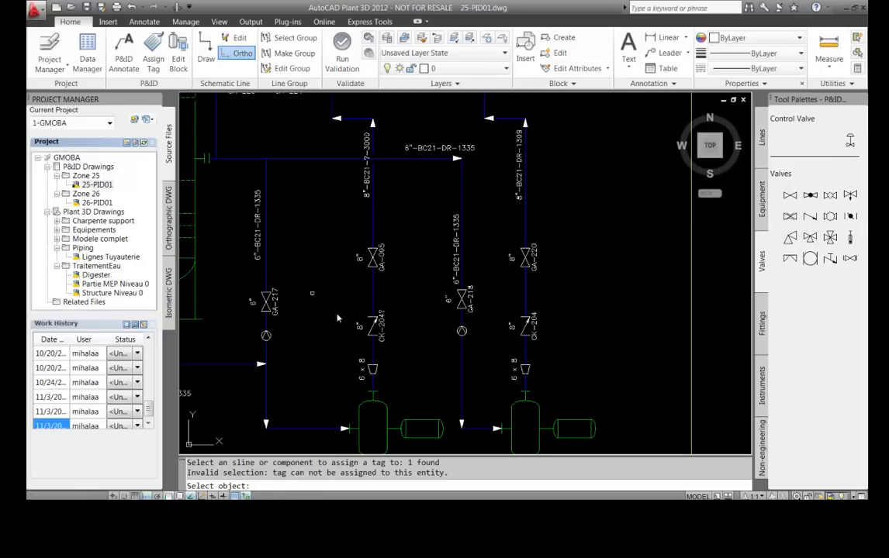
{"action": "left_click", "coordinate": [375, 327]}
{"action": "left_click", "coordinate": [191, 176]}
{"action": "left_click", "coordinate": [275, 176]}
{"action": "left_click", "coordinate": [169, 282]}
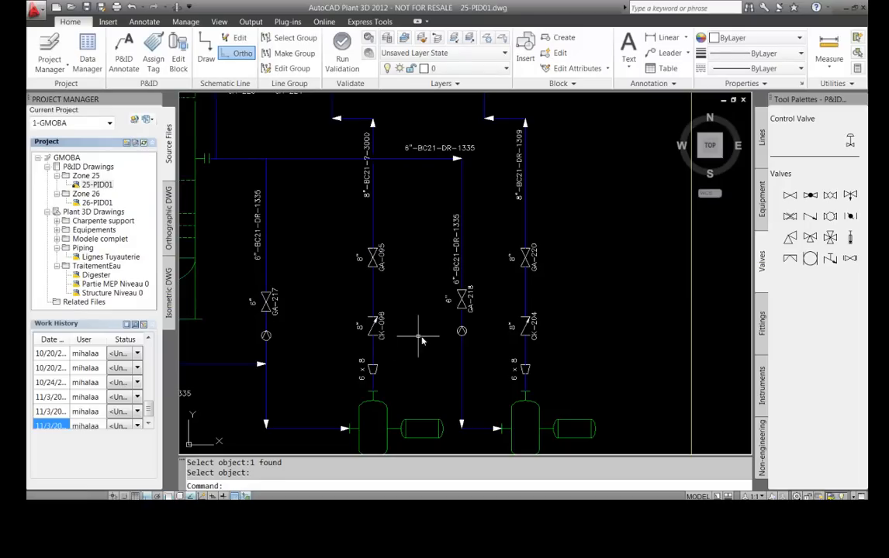
{"action": "middle_click_drag", "start_coordinate": [404, 317], "coordinate": [409, 297]}
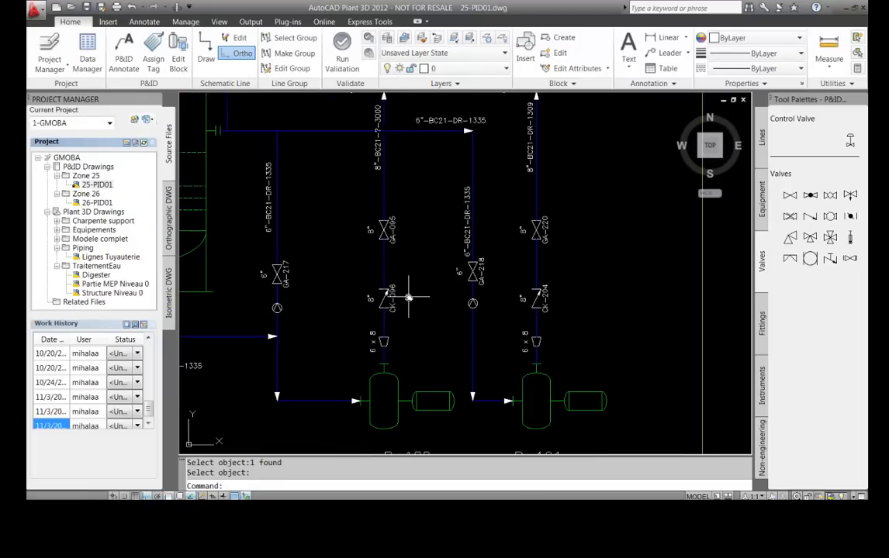
{"action": "scroll", "coordinate": [409, 297], "scroll_direction": "down", "scroll_amount": 2}
{"action": "middle_click_drag", "start_coordinate": [409, 297], "coordinate": [501, 311]}
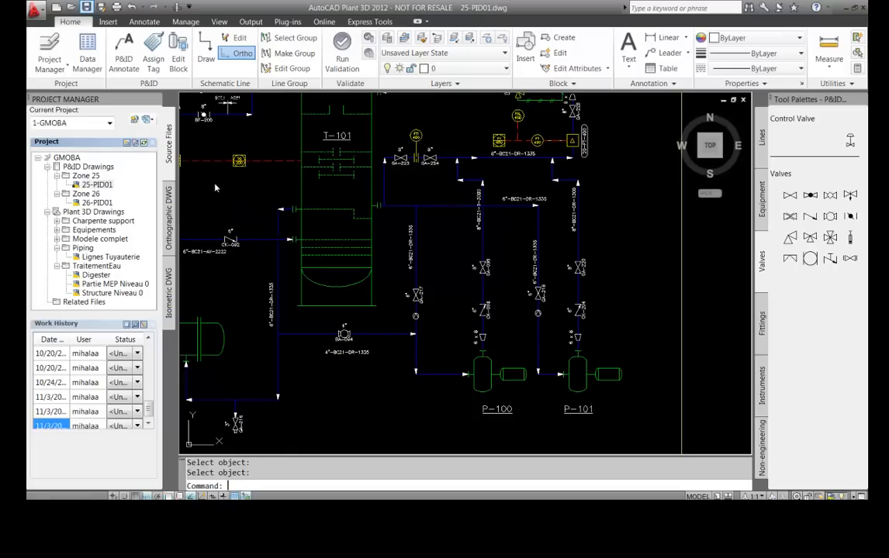
{"action": "key", "text": "ctrl+s"}
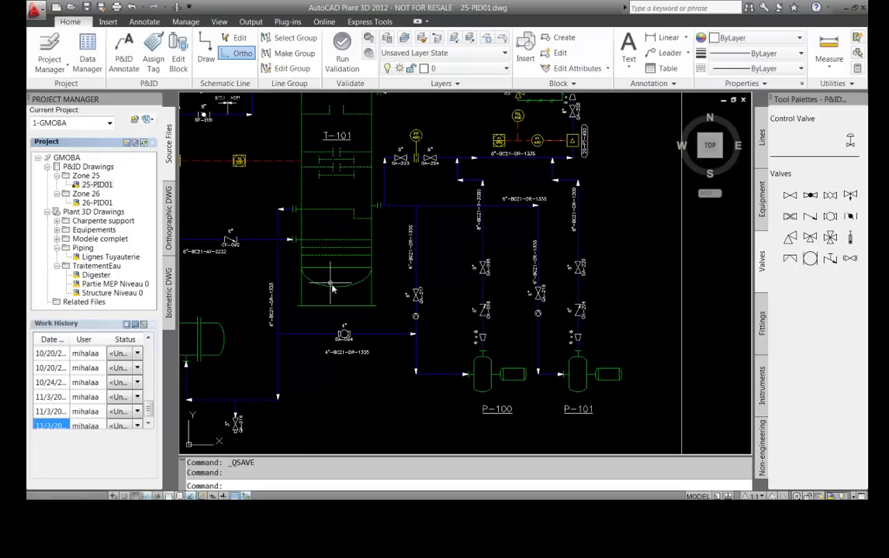
Draw a bow-tie valve outline about 10.6 units wide with plain lines in the empty area below the 4" line, turning Ortho off for the diagonals
{"action": "scroll", "coordinate": [331, 289], "scroll_direction": "down", "scroll_amount": 2}
{"action": "scroll", "coordinate": [397, 300], "scroll_direction": "down", "scroll_amount": 2}
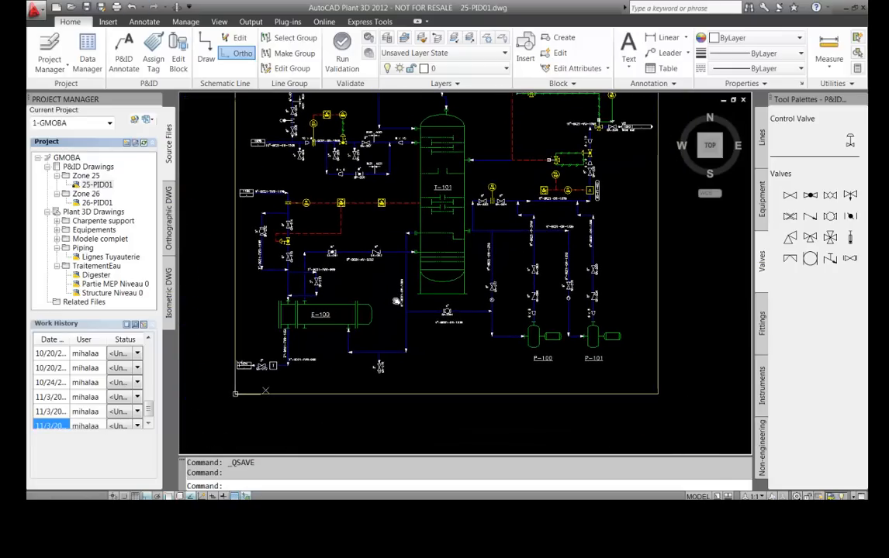
{"action": "scroll", "coordinate": [396, 332], "scroll_direction": "up", "scroll_amount": 5}
{"action": "scroll", "coordinate": [414, 333], "scroll_direction": "up", "scroll_amount": 4}
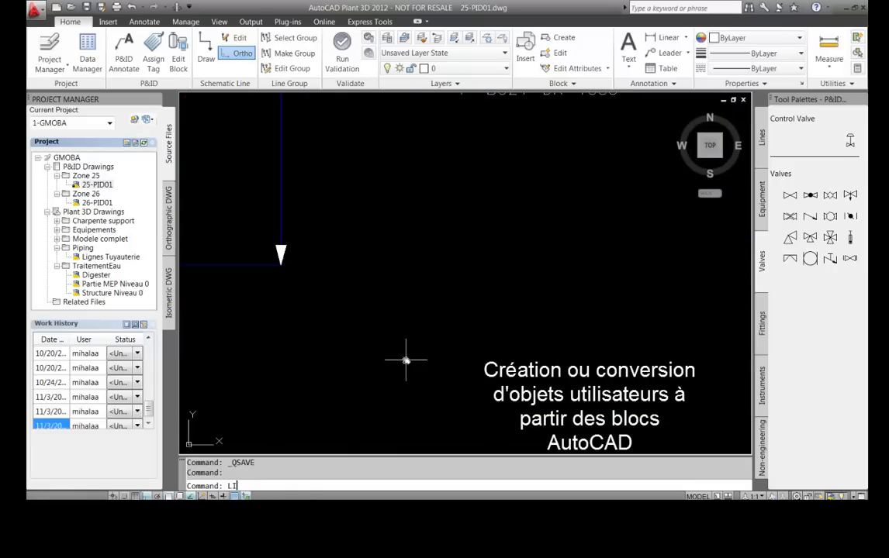
{"action": "key", "text": "Return"}
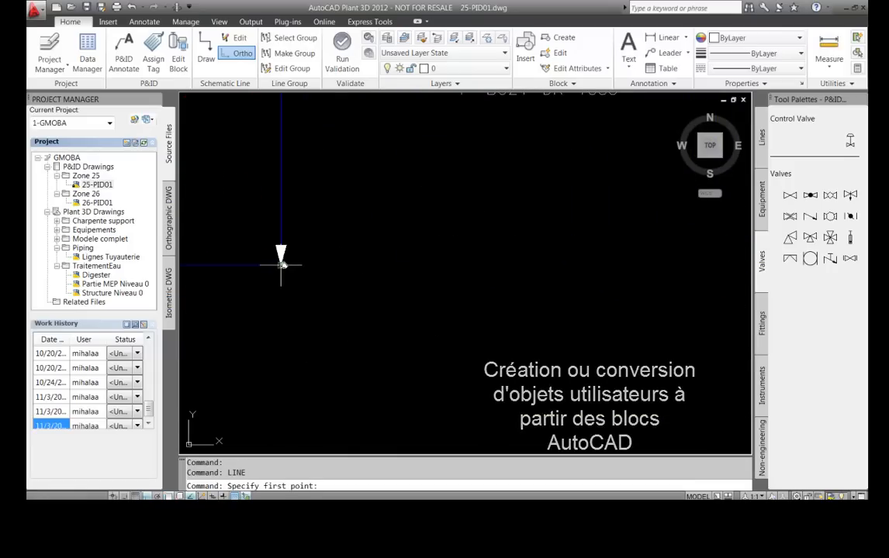
{"action": "left_click", "coordinate": [380, 268]}
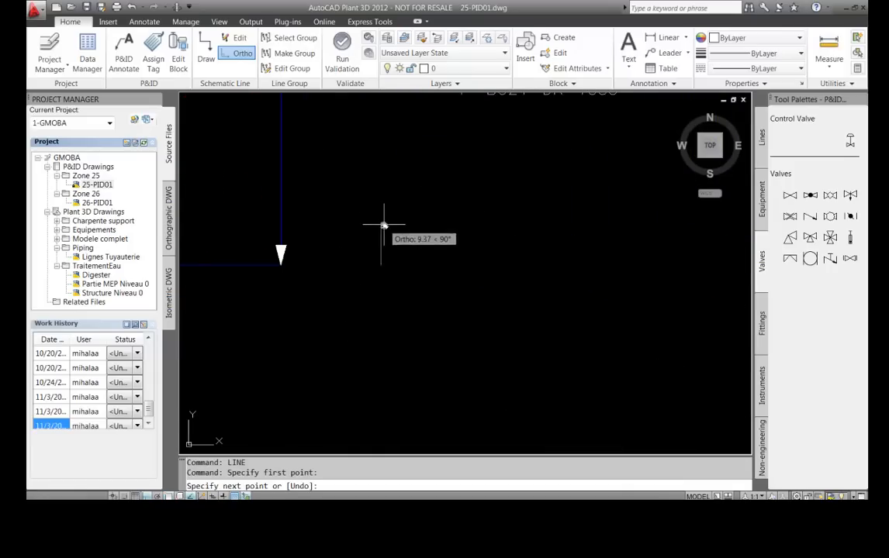
{"action": "scroll", "coordinate": [383, 228], "scroll_direction": "down", "scroll_amount": 2}
{"action": "left_click", "coordinate": [383, 237]}
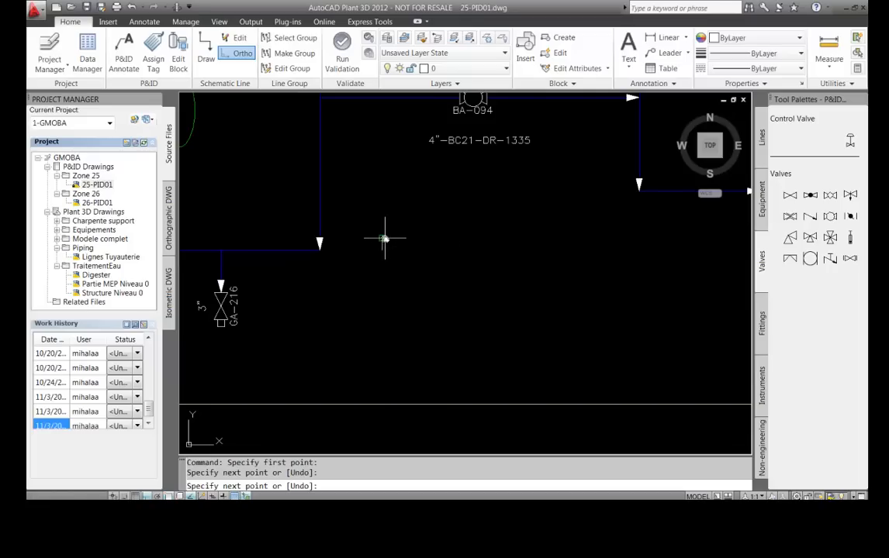
{"action": "scroll", "coordinate": [394, 247], "scroll_direction": "up", "scroll_amount": 3}
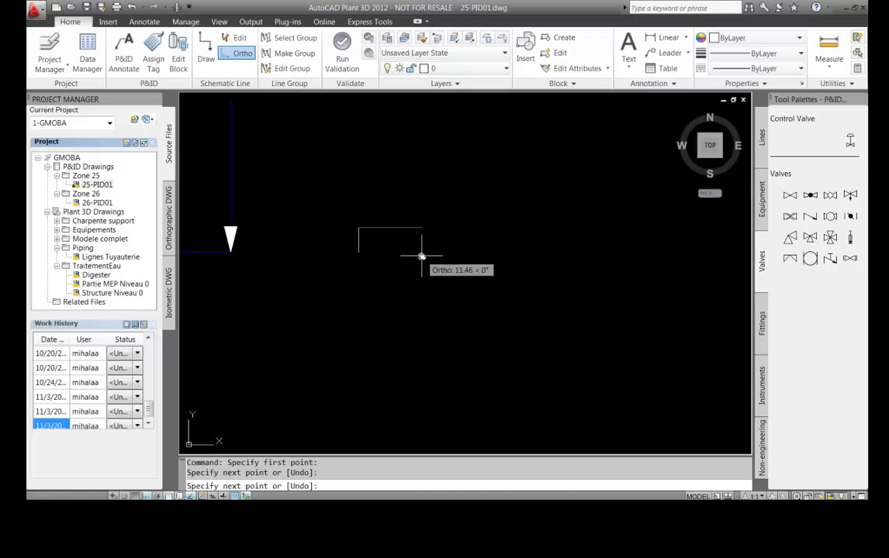
{"action": "key", "text": "F8"}
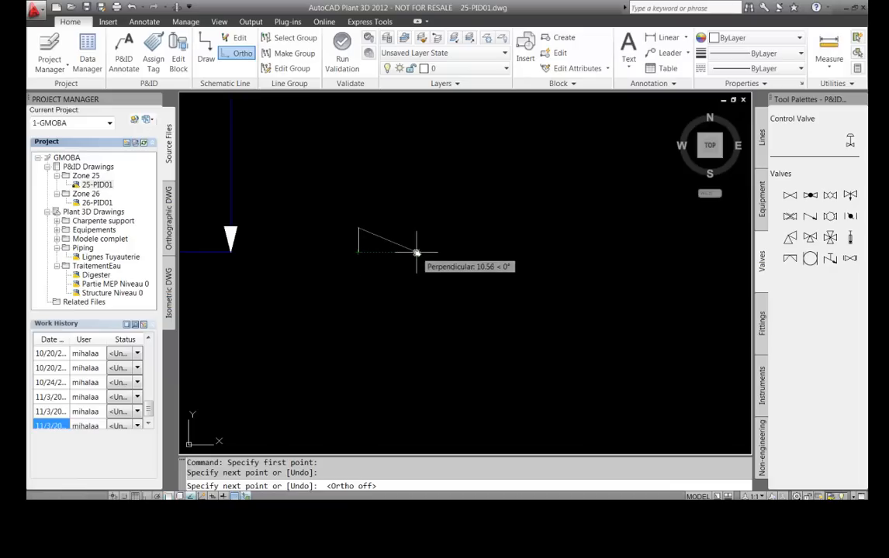
{"action": "left_click", "coordinate": [416, 252]}
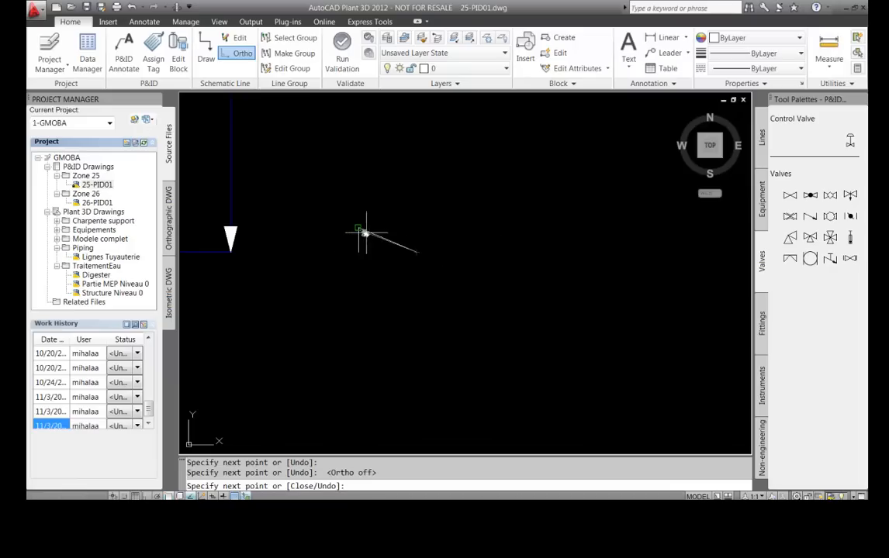
{"action": "left_click", "coordinate": [417, 228]}
{"action": "left_click", "coordinate": [360, 253]}
{"action": "key", "text": "Escape"}
Draw a separate vertical line about 1.6 units beyond the valve outline's right end, matching its height, with Ortho on
{"action": "type", "text": "LINE"}
{"action": "key", "text": "Return"}
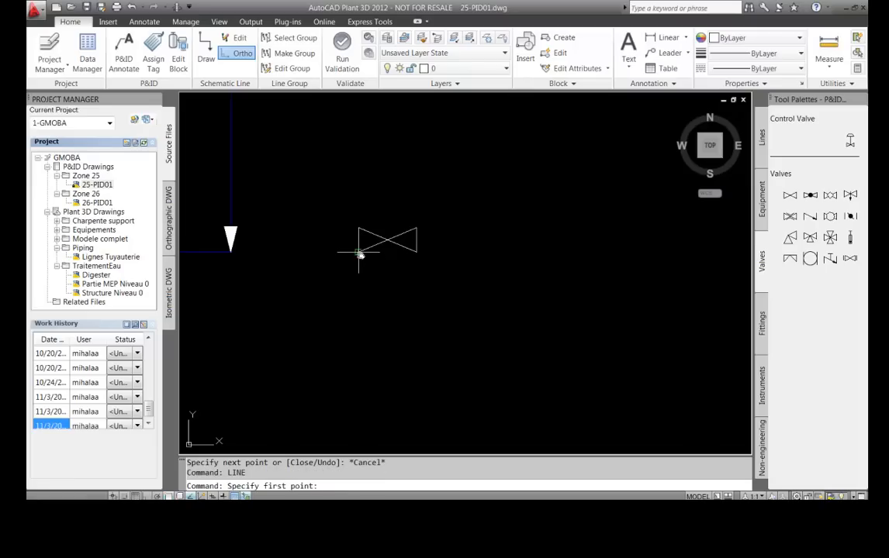
{"action": "left_click", "coordinate": [425, 229]}
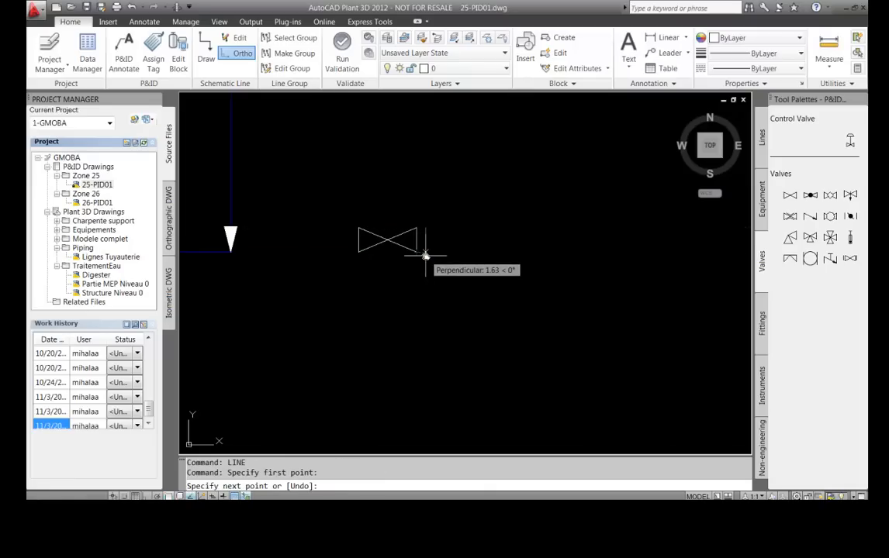
{"action": "key", "text": "F8"}
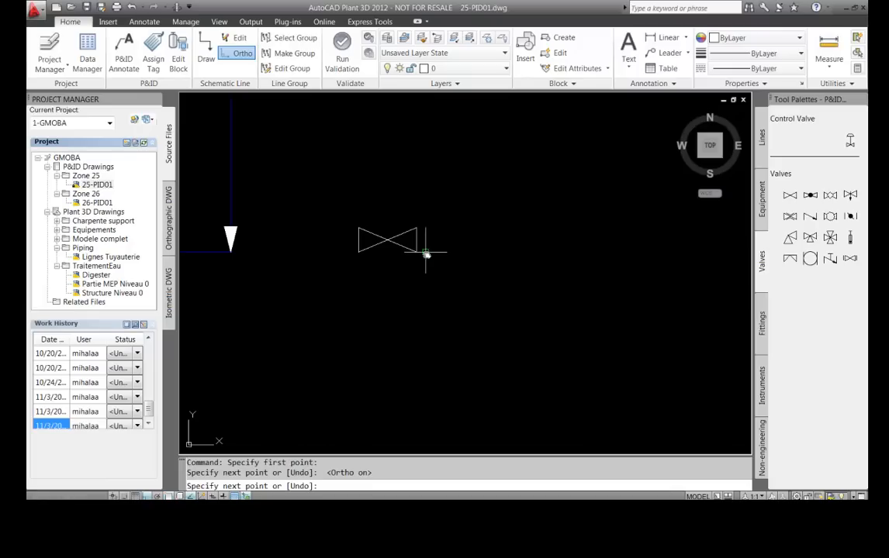
{"action": "key", "text": "Escape"}
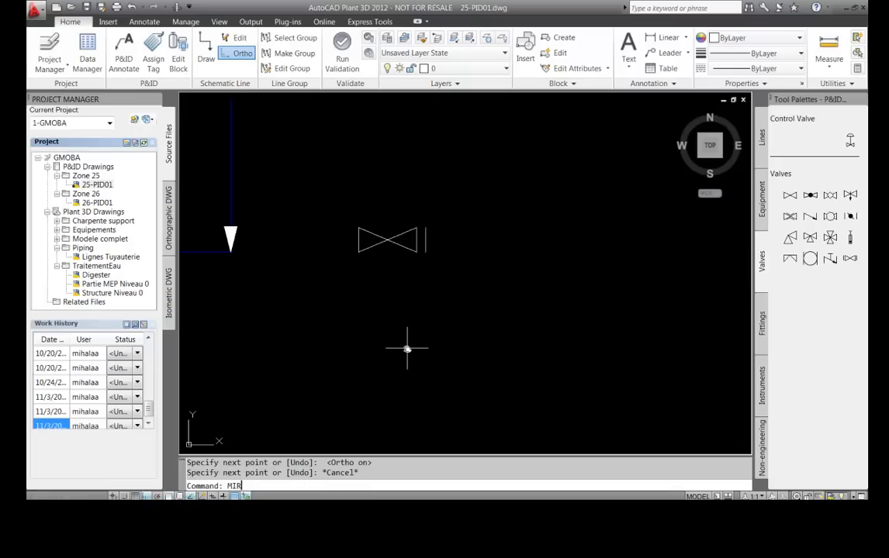
Mirror the separate vertical line about the vertical axis through the bow-tie's center, keeping the source line
{"action": "key", "text": "Return"}
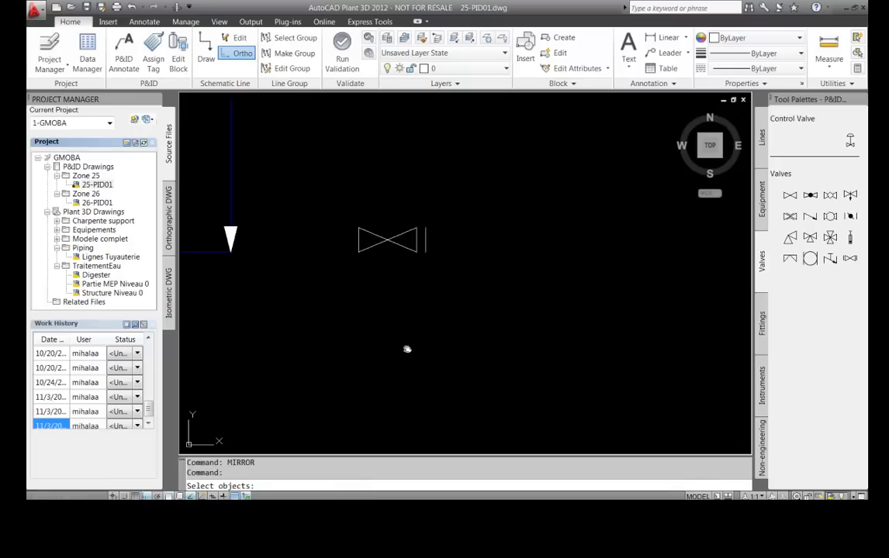
{"action": "left_click", "coordinate": [426, 248]}
{"action": "key", "text": "Return"}
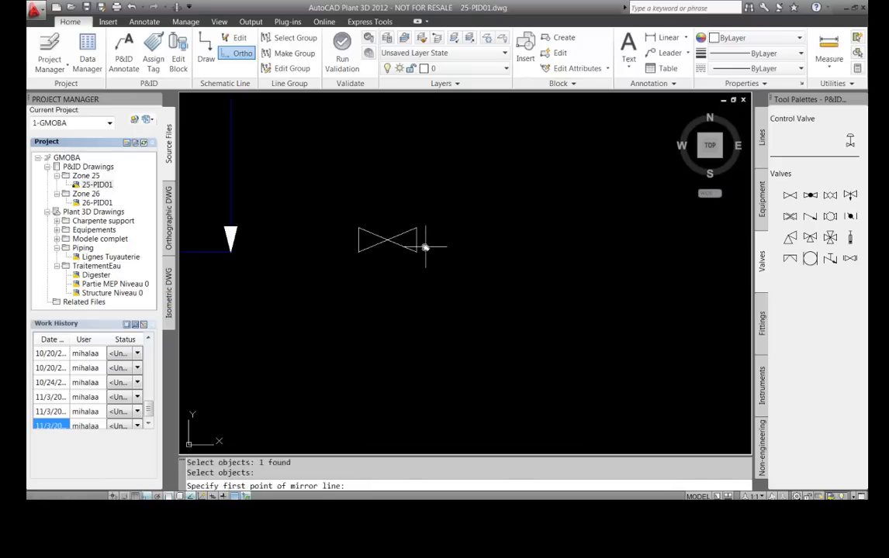
{"action": "left_click", "coordinate": [387, 242]}
{"action": "left_click", "coordinate": [389, 259]}
{"action": "right_click", "coordinate": [391, 258]}
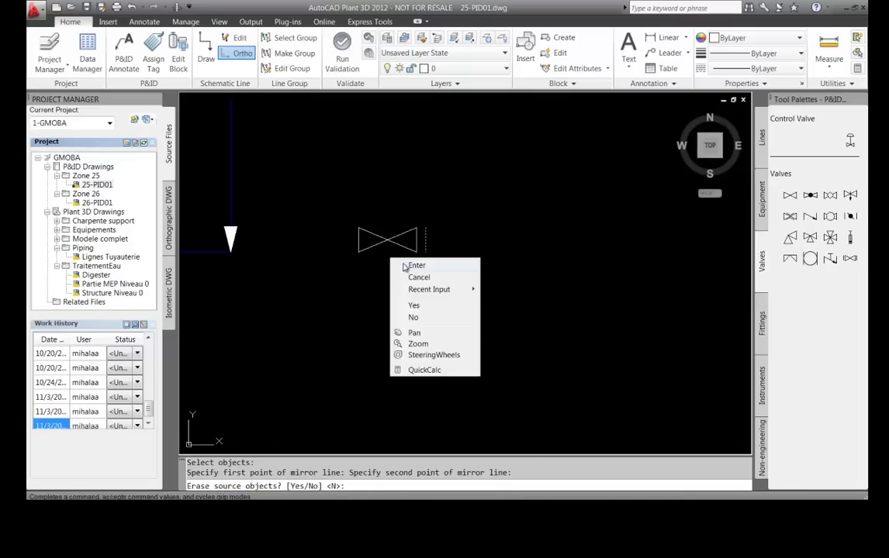
{"action": "left_click", "coordinate": [405, 264]}
Define a block named VANNE PERSO in millimeters from all the valve symbol's lines, with its base point at the bow-tie's center
{"action": "scroll", "coordinate": [403, 278], "scroll_direction": "up", "scroll_amount": 2}
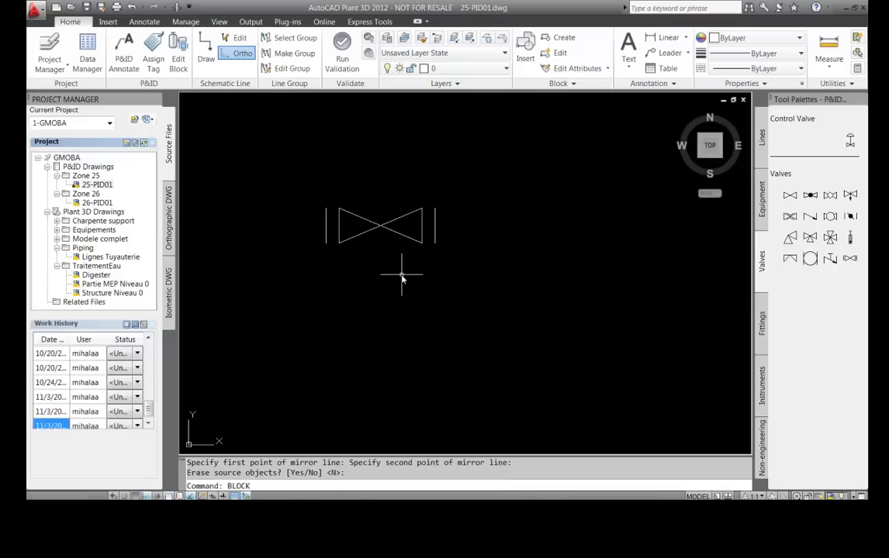
{"action": "key", "text": "Return"}
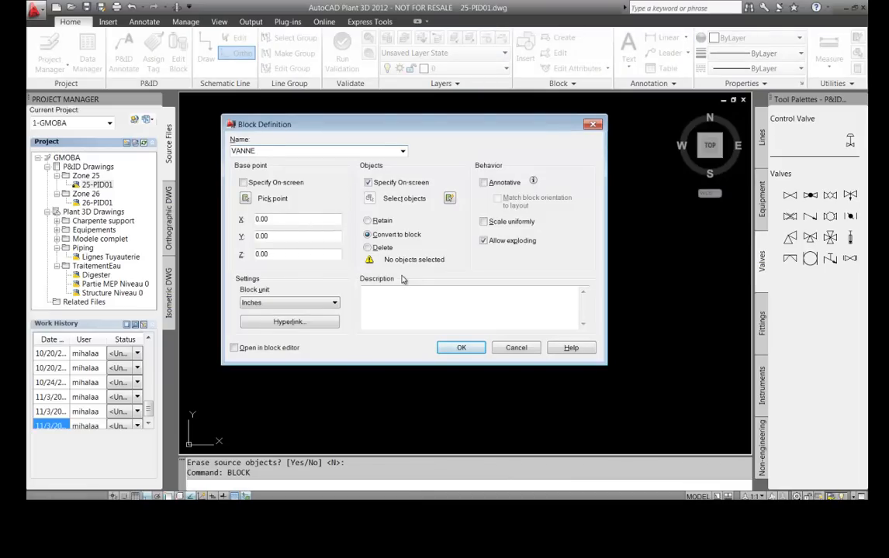
{"action": "left_click", "coordinate": [246, 198]}
{"action": "left_click", "coordinate": [380, 227]}
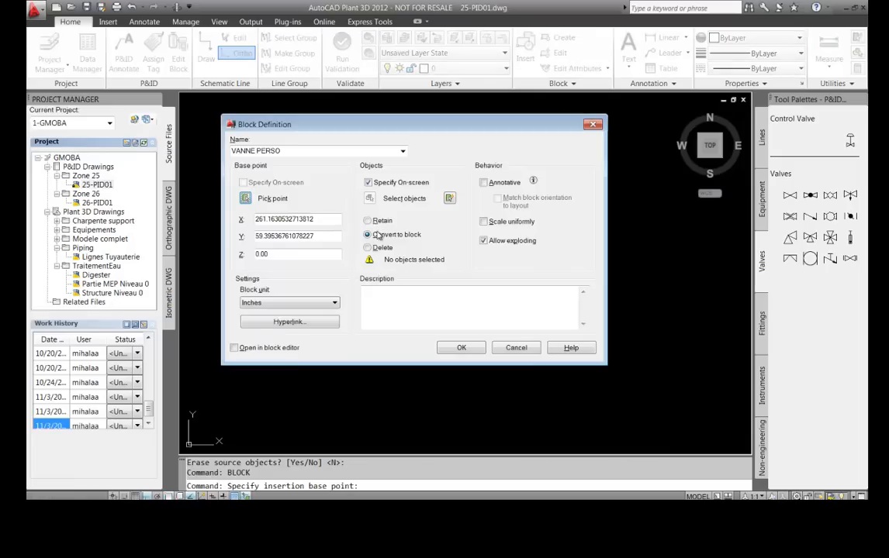
{"action": "left_click", "coordinate": [299, 302]}
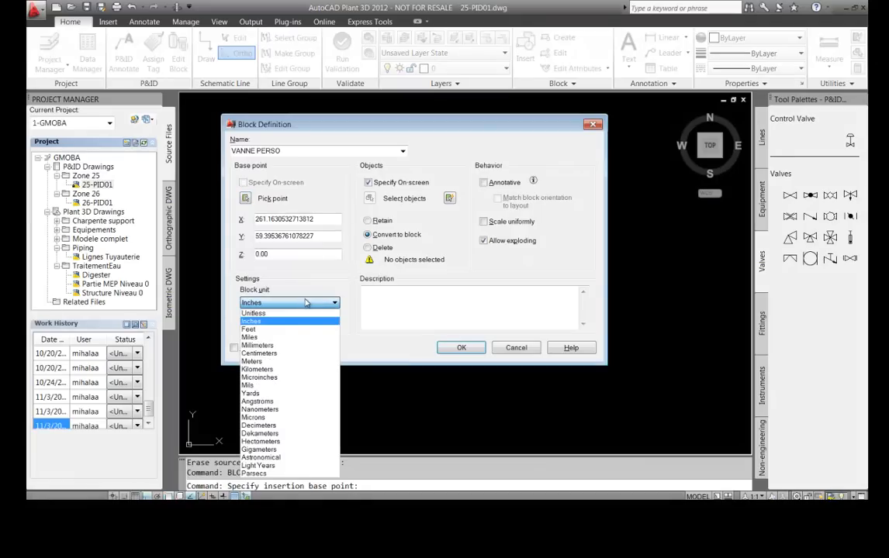
{"action": "left_click", "coordinate": [273, 345]}
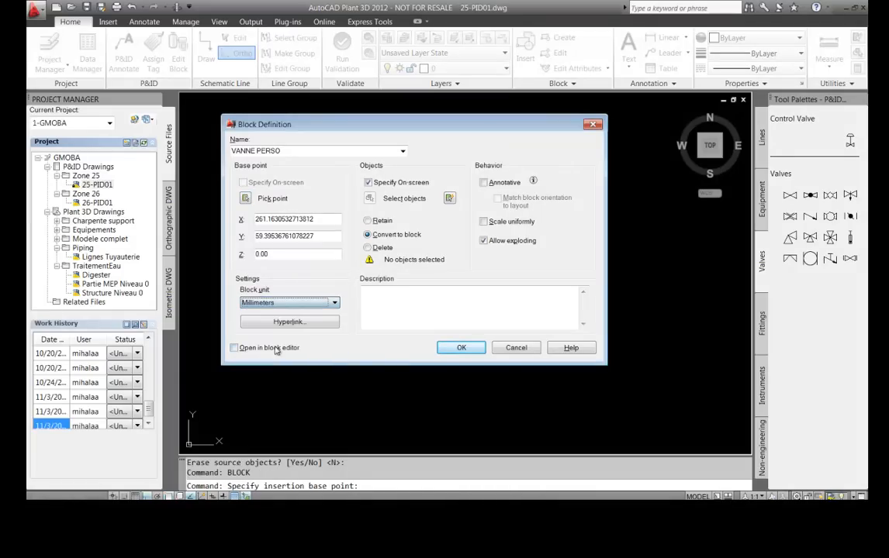
{"action": "left_click", "coordinate": [461, 348]}
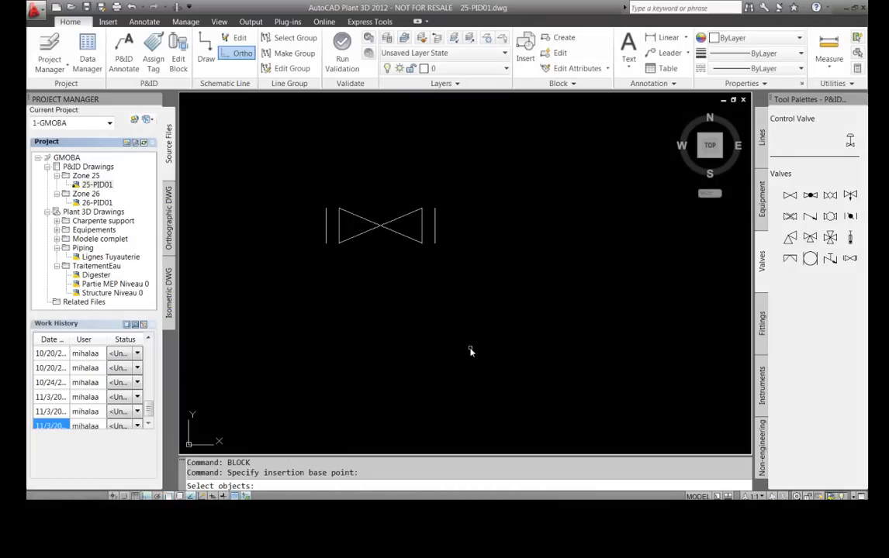
{"action": "left_click", "coordinate": [410, 243]}
{"action": "left_click", "coordinate": [260, 171]}
{"action": "key", "text": "Return"}
{"action": "scroll", "coordinate": [387, 215], "scroll_direction": "up", "scroll_amount": 6}
{"action": "scroll", "coordinate": [350, 290], "scroll_direction": "up", "scroll_amount": 5}
{"action": "middle_click_drag", "start_coordinate": [345, 276], "coordinate": [397, 284]}
{"action": "scroll", "coordinate": [387, 263], "scroll_direction": "up", "scroll_amount": 3}
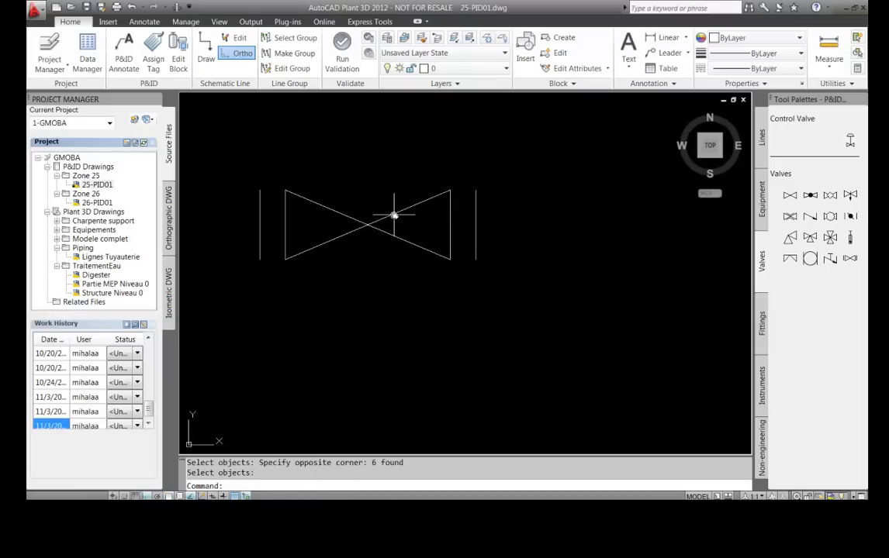
Convert the VANNE PERSO block to a P&ID object of the Gate Valve class under Inline Assets, Hand Valves
{"action": "key", "text": "Escape"}
{"action": "key", "text": "Escape"}
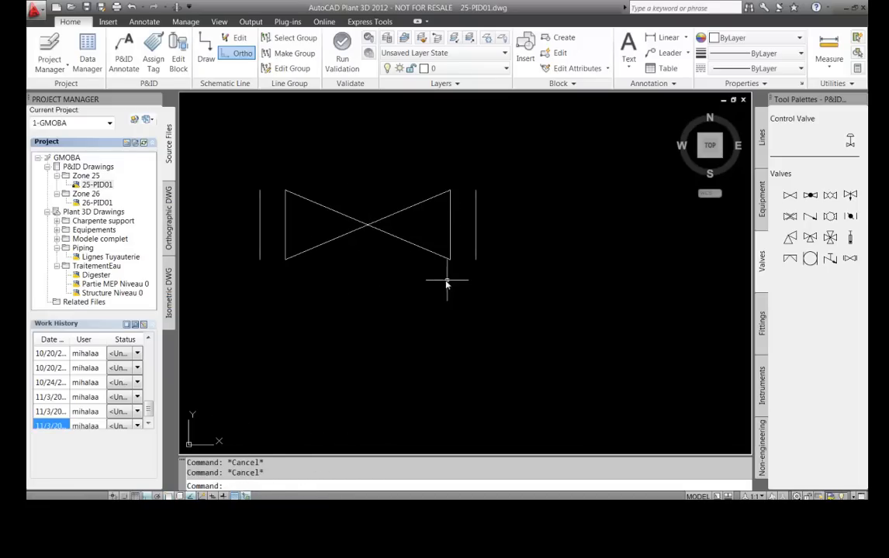
{"action": "left_click", "coordinate": [368, 226]}
{"action": "right_click", "coordinate": [370, 226]}
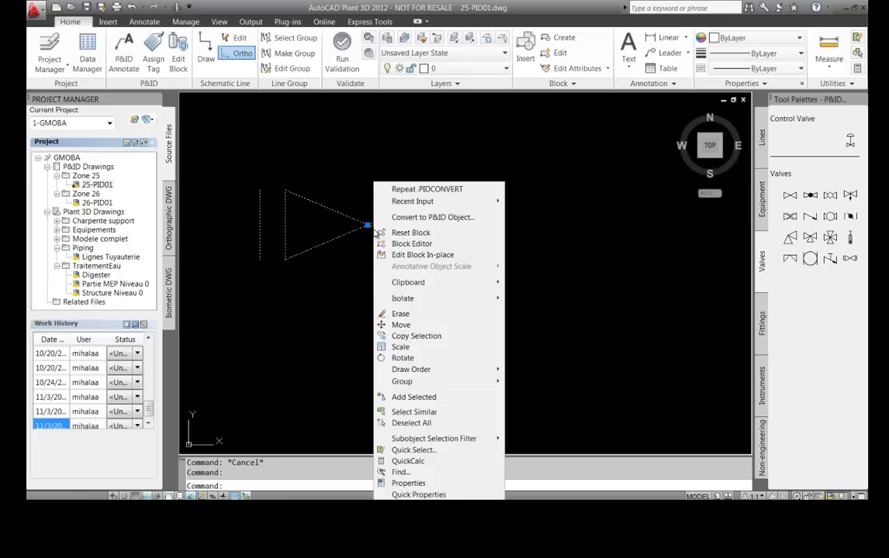
{"action": "left_click", "coordinate": [430, 217]}
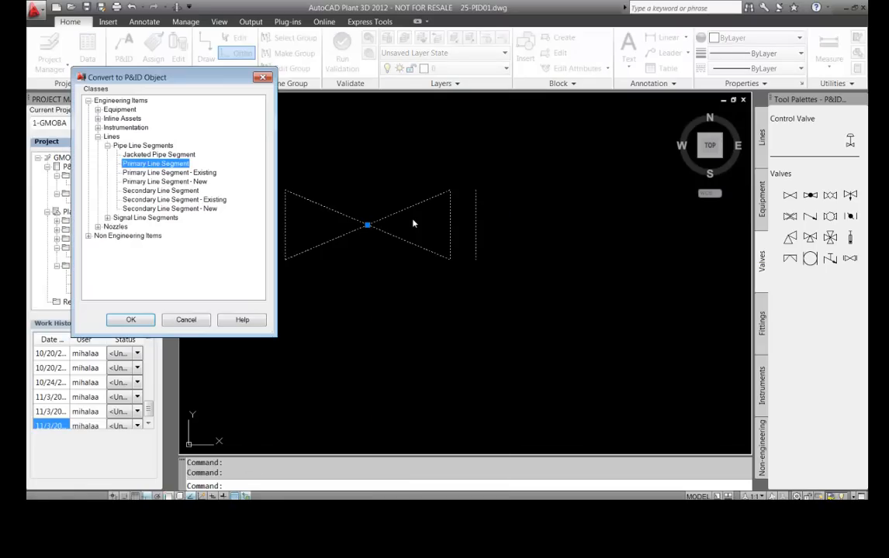
{"action": "left_click", "coordinate": [98, 118]}
{"action": "left_click", "coordinate": [108, 127]}
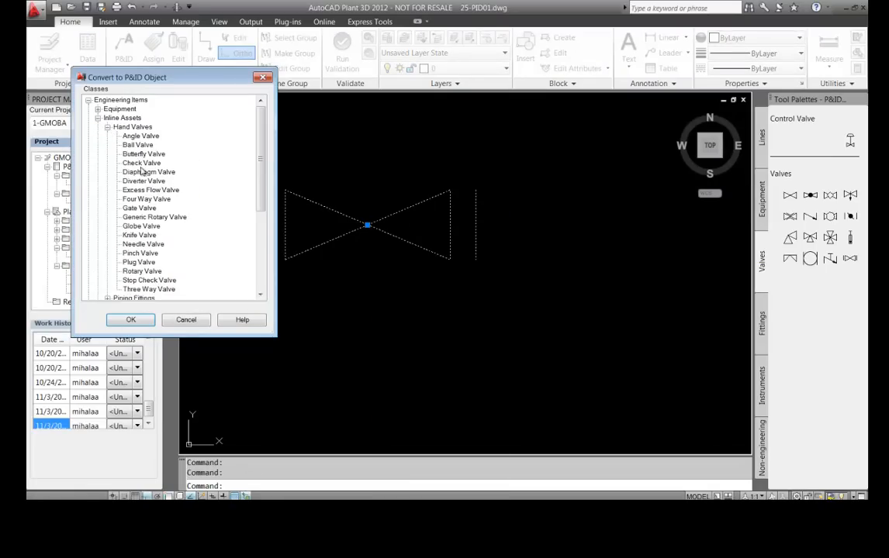
{"action": "left_click", "coordinate": [139, 209]}
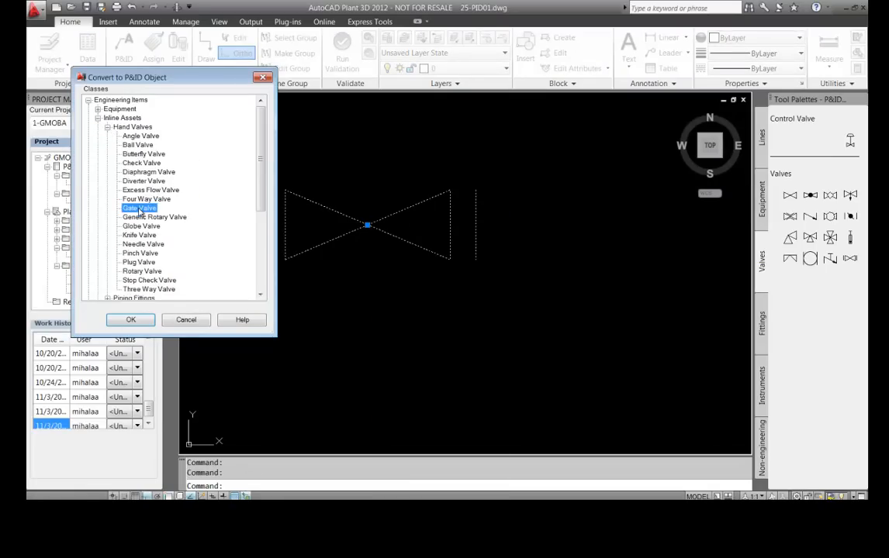
{"action": "left_click", "coordinate": [140, 322]}
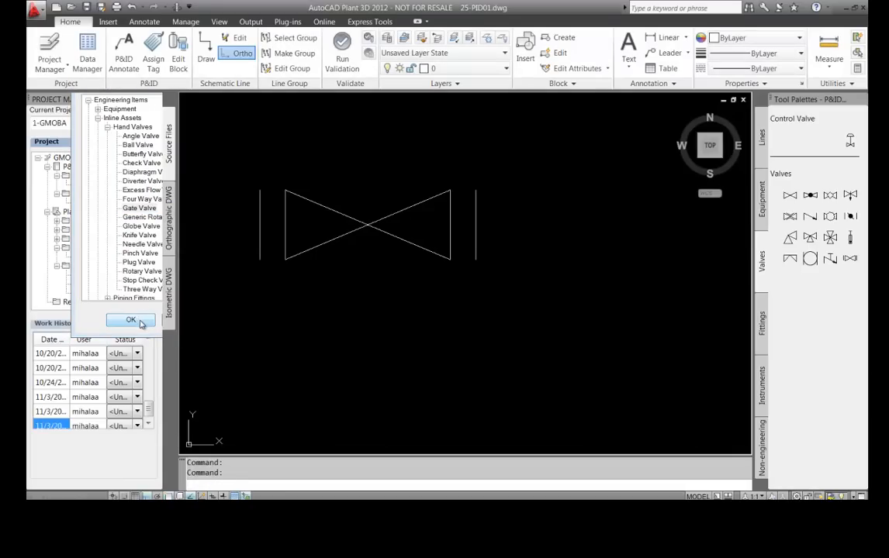
{"action": "middle_click_drag", "start_coordinate": [407, 198], "coordinate": [428, 214]}
{"action": "key", "text": "Escape"}
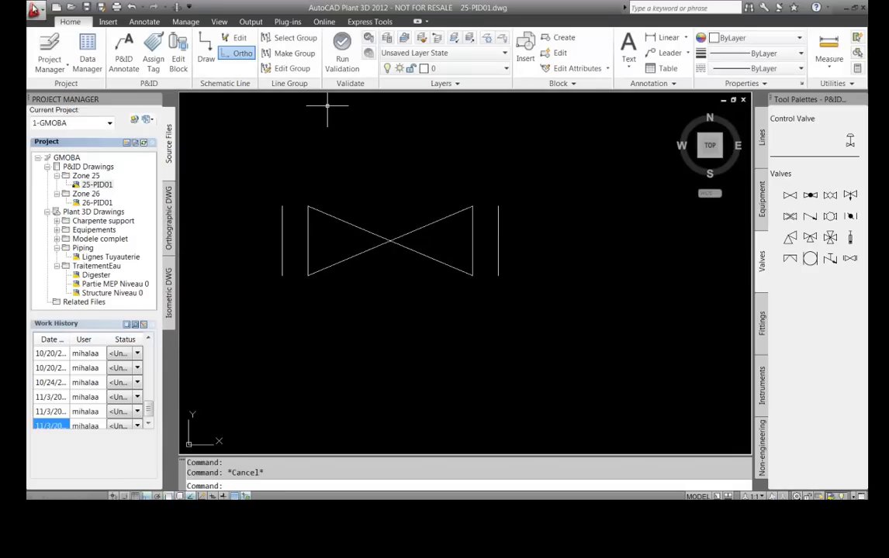
Add the converted custom valve to the Valves tool palette as a reusable tool
{"action": "key", "text": "Escape"}
{"action": "left_click", "coordinate": [396, 238]}
{"action": "mouse_move", "coordinate": [473, 248]}
{"action": "left_mouse_down"}
{"action": "mouse_move", "coordinate": [589, 269]}
{"action": "mouse_move", "coordinate": [798, 285]}
{"action": "mouse_move", "coordinate": [800, 264]}
{"action": "mouse_move", "coordinate": [827, 332]}
{"action": "mouse_move", "coordinate": [843, 339]}
{"action": "left_mouse_up"}
Delete the original custom valve symbol from the empty area beside the vertical 6" line
{"action": "scroll", "coordinate": [438, 252], "scroll_direction": "down", "scroll_amount": 10}
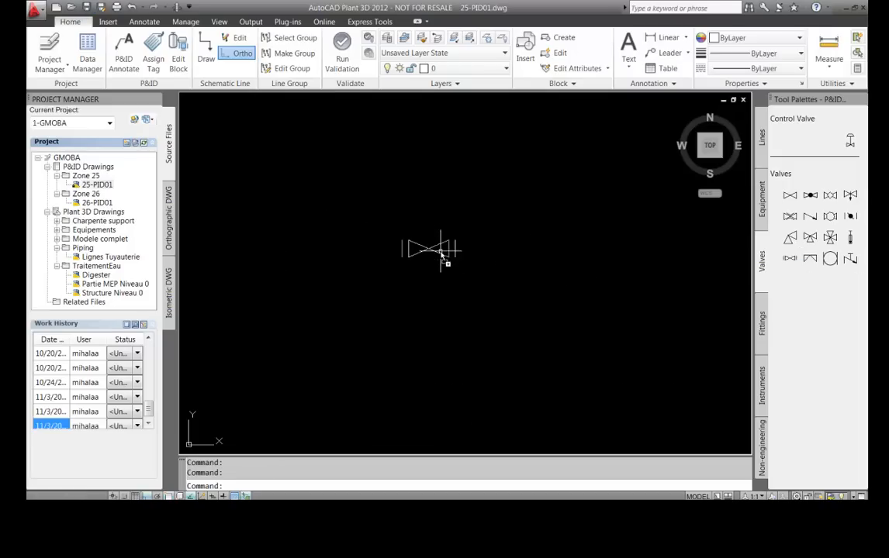
{"action": "scroll", "coordinate": [398, 249], "scroll_direction": "down", "scroll_amount": 4}
{"action": "middle_click_drag", "start_coordinate": [399, 250], "coordinate": [546, 343]}
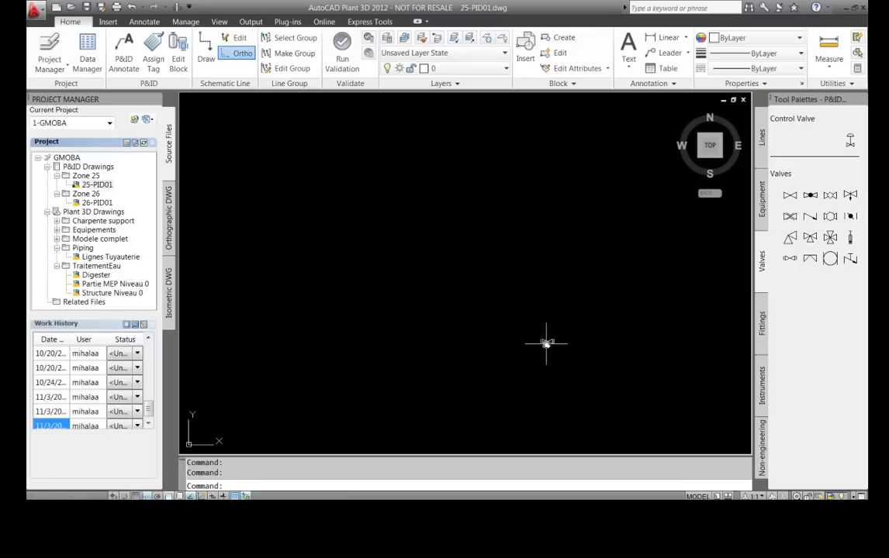
{"action": "scroll", "coordinate": [545, 342], "scroll_direction": "down", "scroll_amount": 5}
{"action": "left_click", "coordinate": [557, 353]}
{"action": "left_click", "coordinate": [518, 323]}
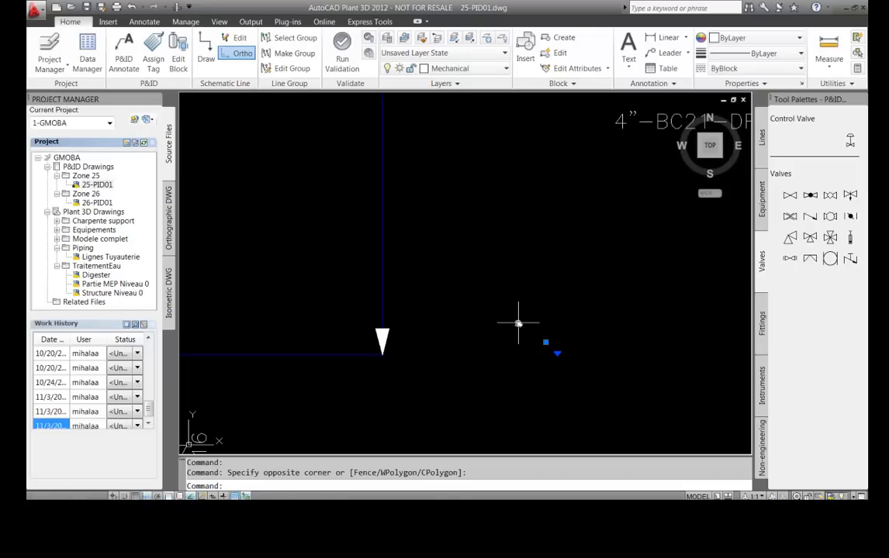
{"action": "key", "text": "Delete"}
Insert the custom valve from the palette on the vertical 6" line below the 4" branch, and save the drawing
{"action": "middle_click_drag", "start_coordinate": [456, 302], "coordinate": [587, 395]}
{"action": "left_click", "coordinate": [790, 194]}
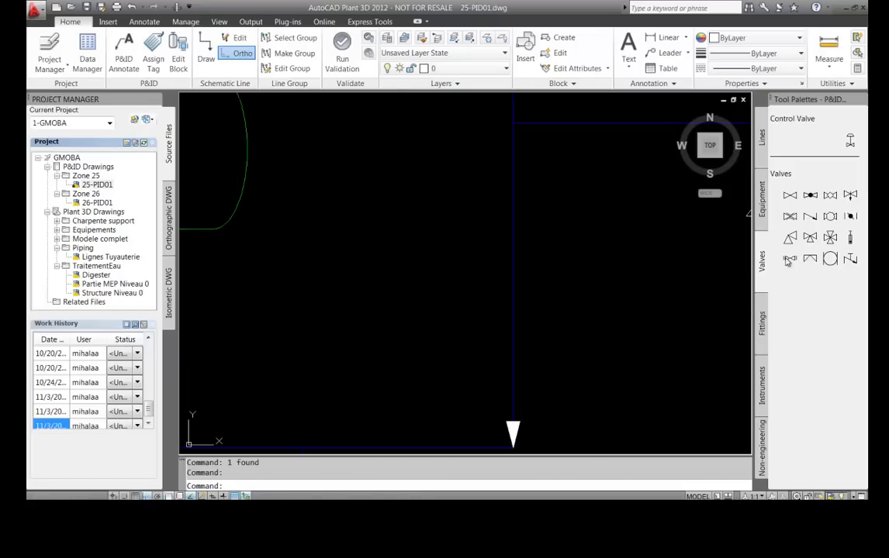
{"action": "left_click", "coordinate": [515, 255]}
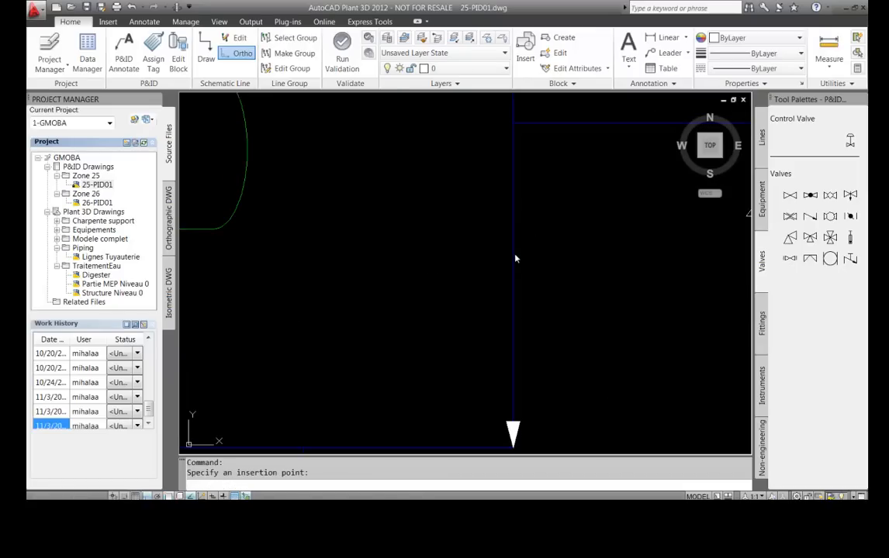
{"action": "scroll", "coordinate": [535, 290], "scroll_direction": "down", "scroll_amount": 5}
{"action": "scroll", "coordinate": [515, 293], "scroll_direction": "up", "scroll_amount": 5}
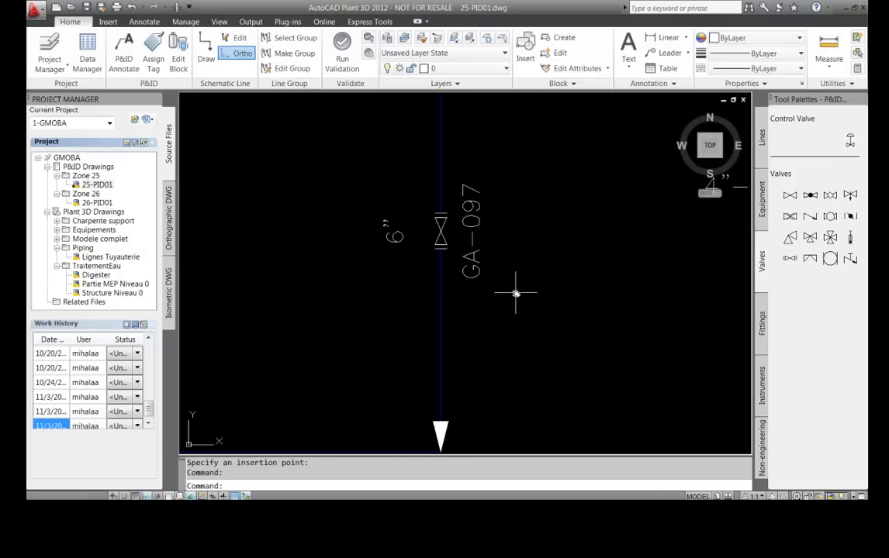
{"action": "scroll", "coordinate": [515, 293], "scroll_direction": "down", "scroll_amount": 4}
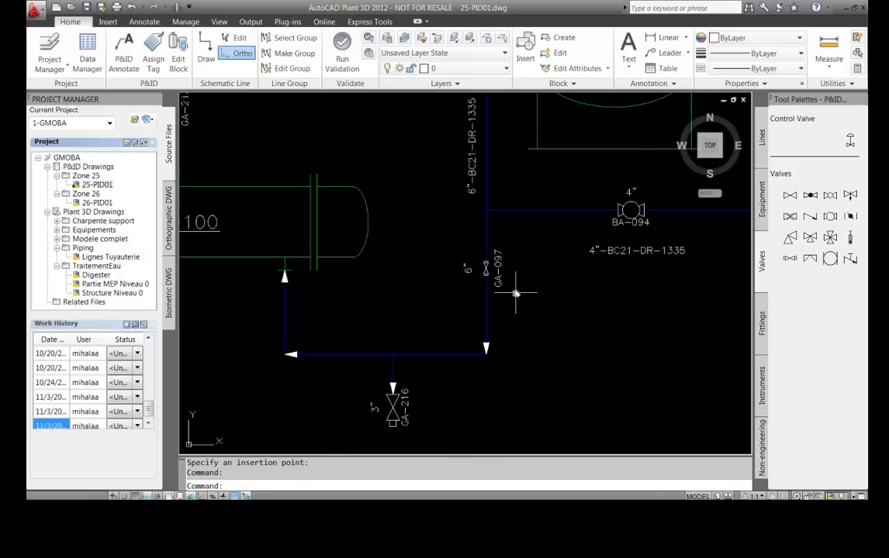
{"action": "left_click", "coordinate": [86, 9]}
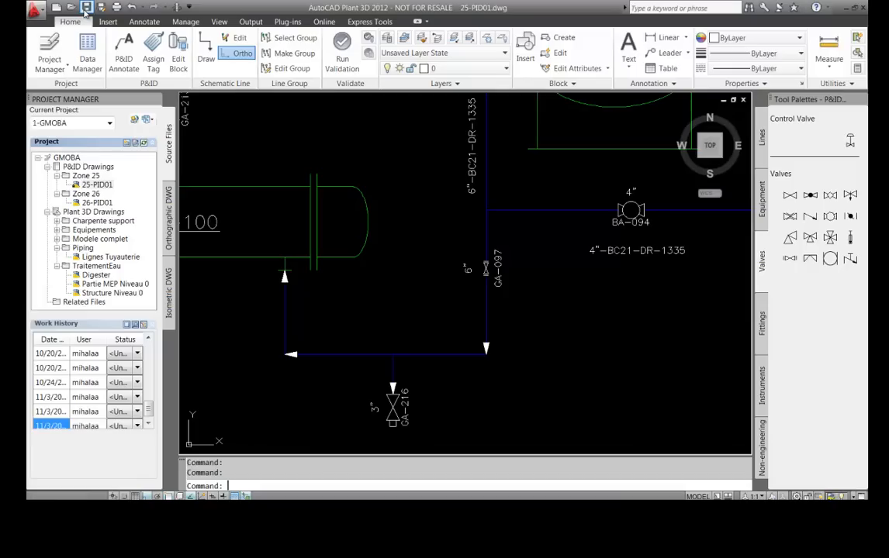
{"action": "left_click", "coordinate": [86, 9]}
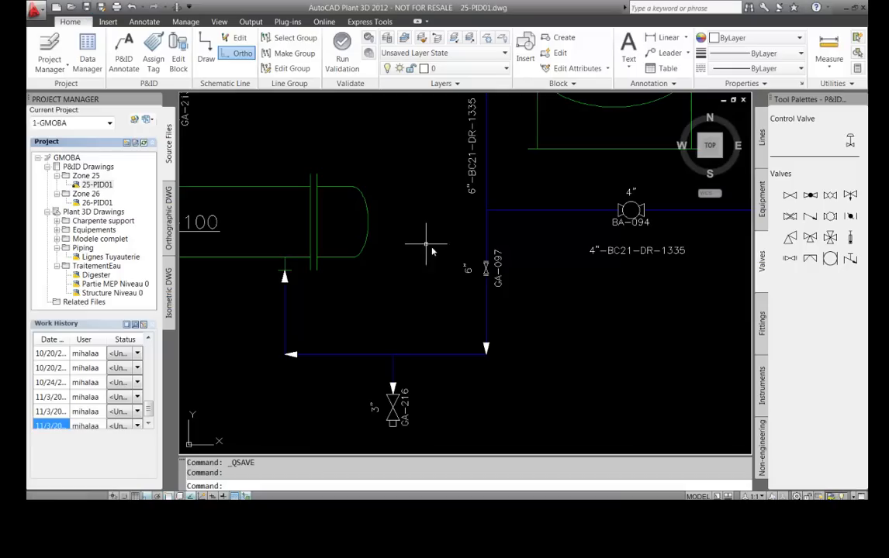
Open drawing 26-PID01 from Zone 26 of the project
{"action": "scroll", "coordinate": [593, 273], "scroll_direction": "down", "scroll_amount": 8}
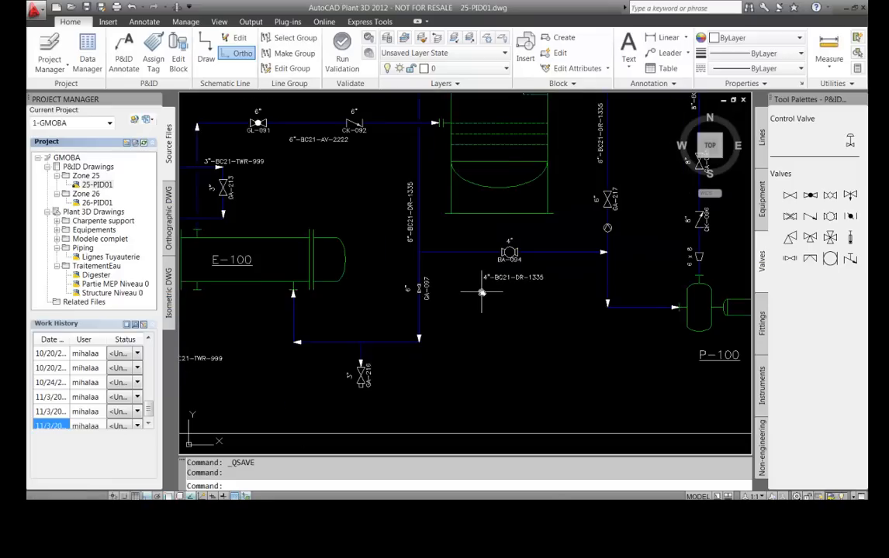
{"action": "middle_click_drag", "start_coordinate": [431, 375], "coordinate": [483, 378]}
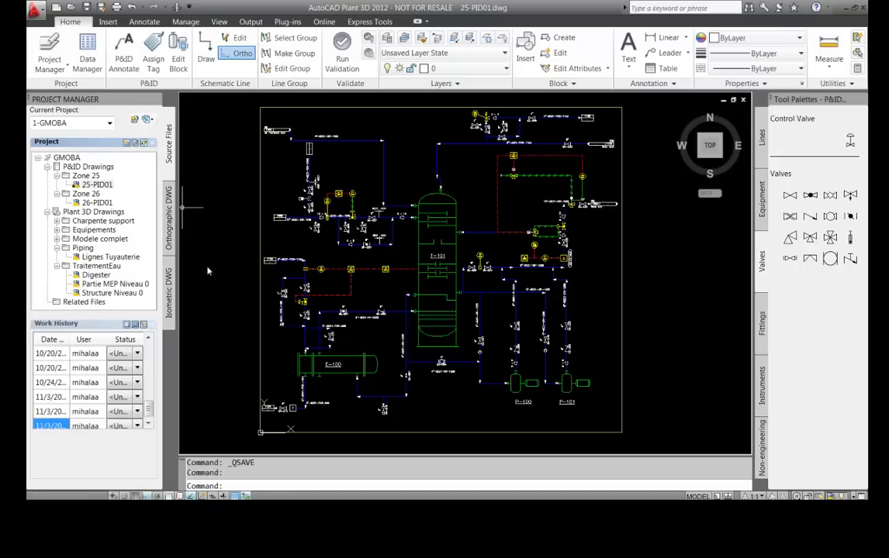
{"action": "double_click", "coordinate": [98, 202]}
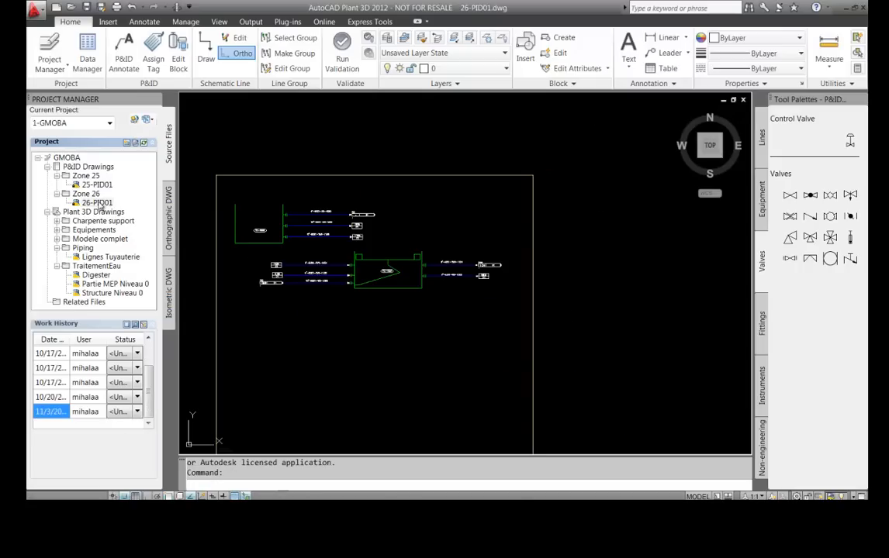
{"action": "middle_click_drag", "start_coordinate": [293, 225], "coordinate": [358, 191]}
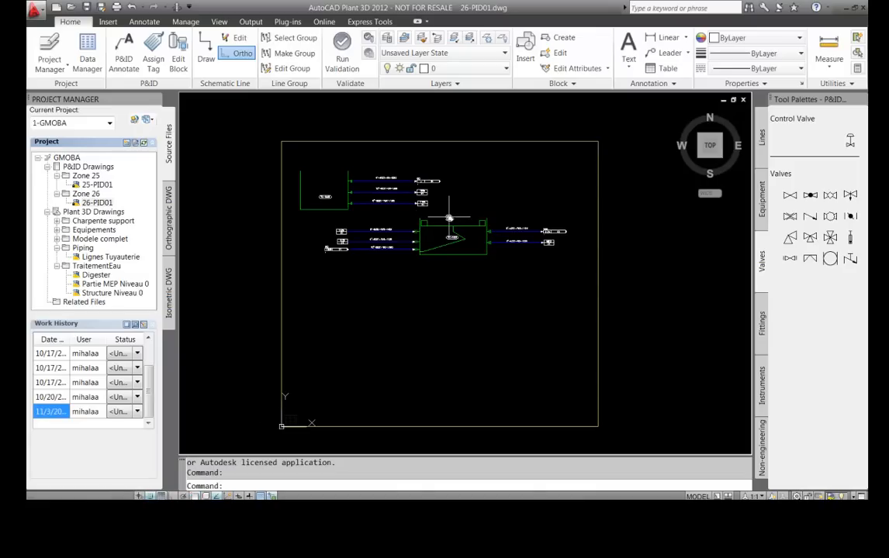
{"action": "scroll", "coordinate": [448, 218], "scroll_direction": "up", "scroll_amount": 5}
{"action": "mouse_move", "coordinate": [457, 264]}
{"action": "middle_mouse_down"}
{"action": "mouse_move", "coordinate": [394, 253]}
{"action": "mouse_move", "coordinate": [382, 225]}
{"action": "middle_mouse_up"}
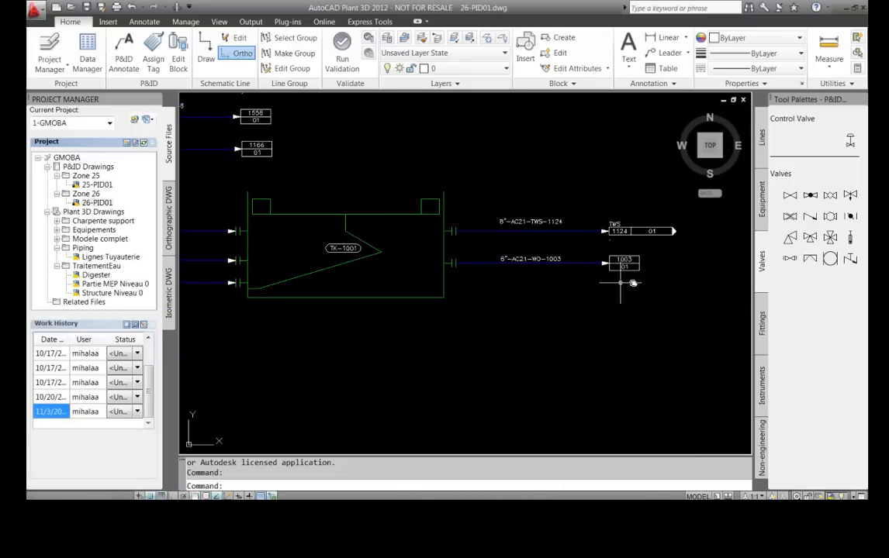
Draw a horizontal primary pipe line from tank TK-1001's outlet side, just below the 6"-AC21-WO-1003 line, extending past its connector
{"action": "left_click", "coordinate": [760, 154]}
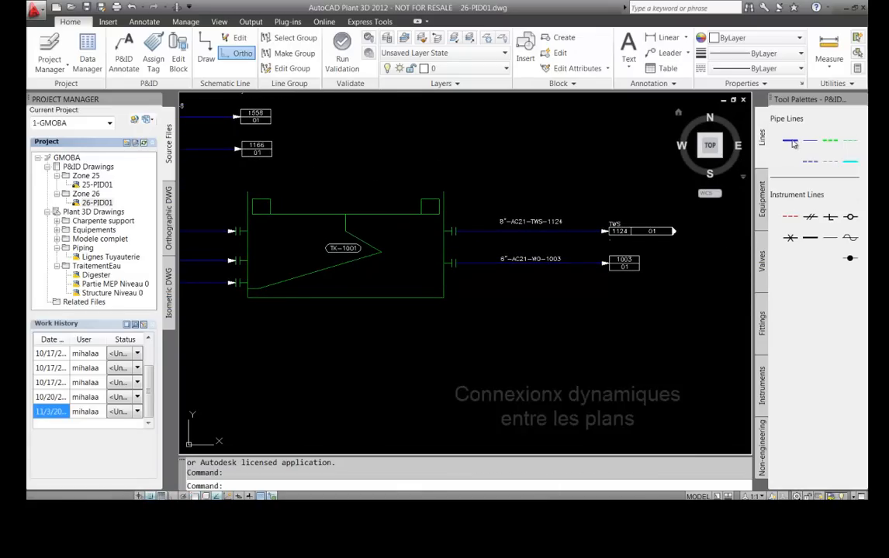
{"action": "left_click", "coordinate": [791, 142]}
{"action": "left_click", "coordinate": [446, 285]}
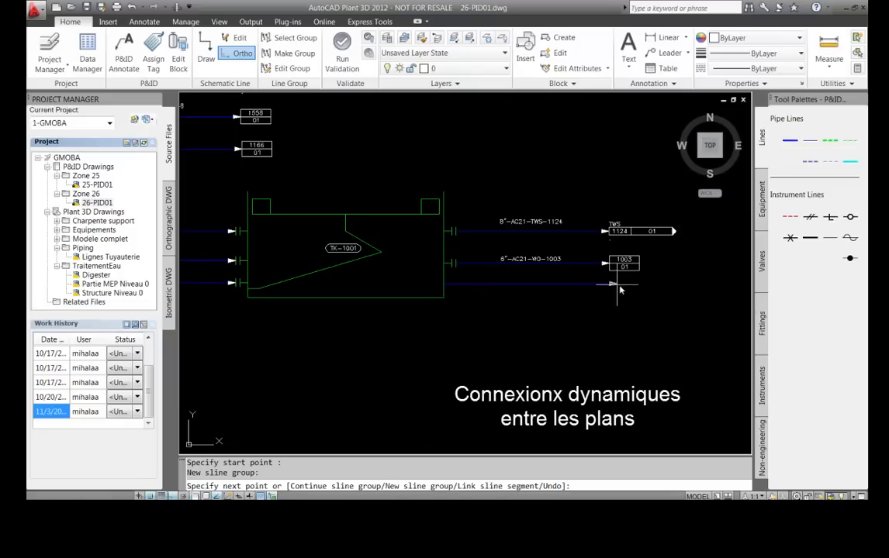
{"action": "left_click", "coordinate": [666, 286]}
{"action": "right_click", "coordinate": [665, 287]}
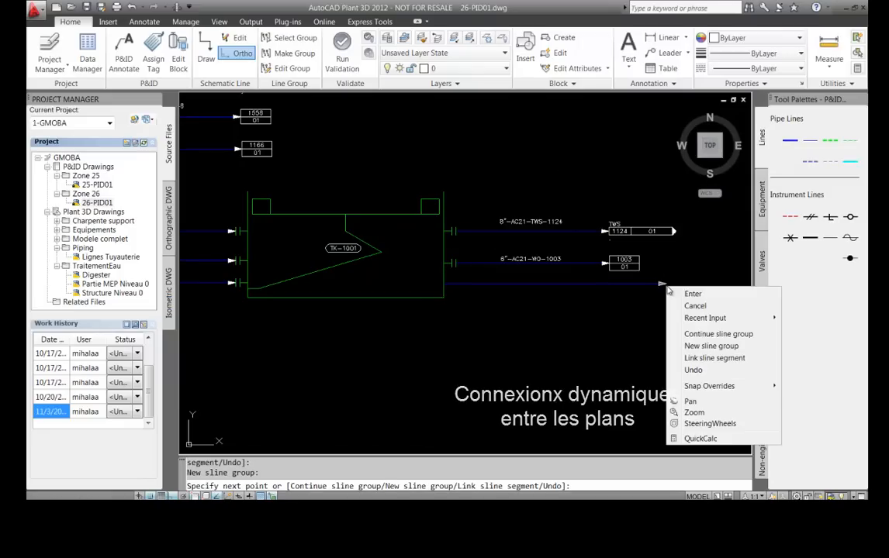
{"action": "left_click", "coordinate": [687, 293]}
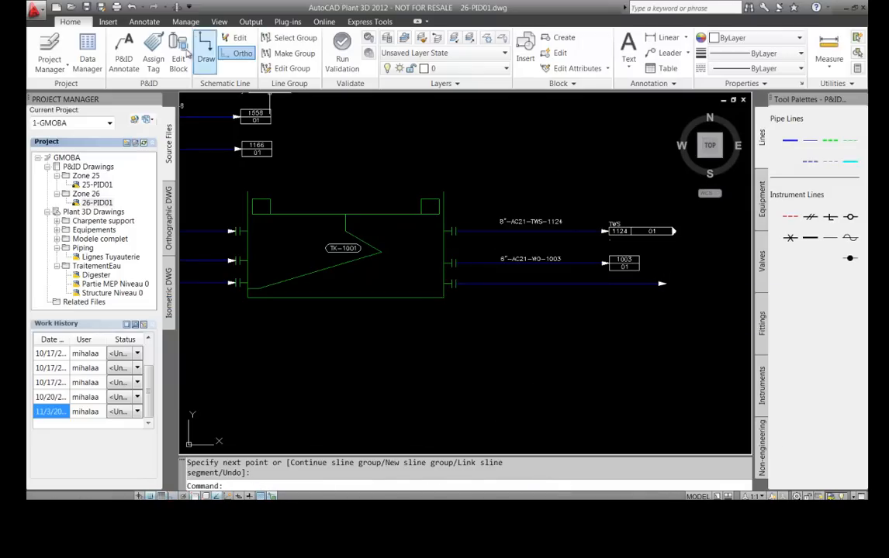
Tag the new TK-1001 outlet line 4"-BC21-BRR-3333 and place its annotation just below the line
{"action": "left_click", "coordinate": [155, 53]}
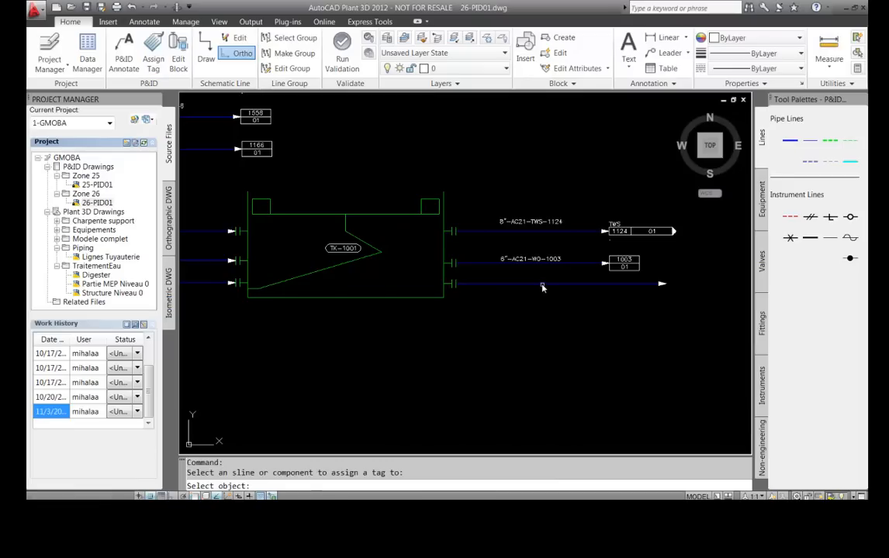
{"action": "left_click", "coordinate": [543, 285]}
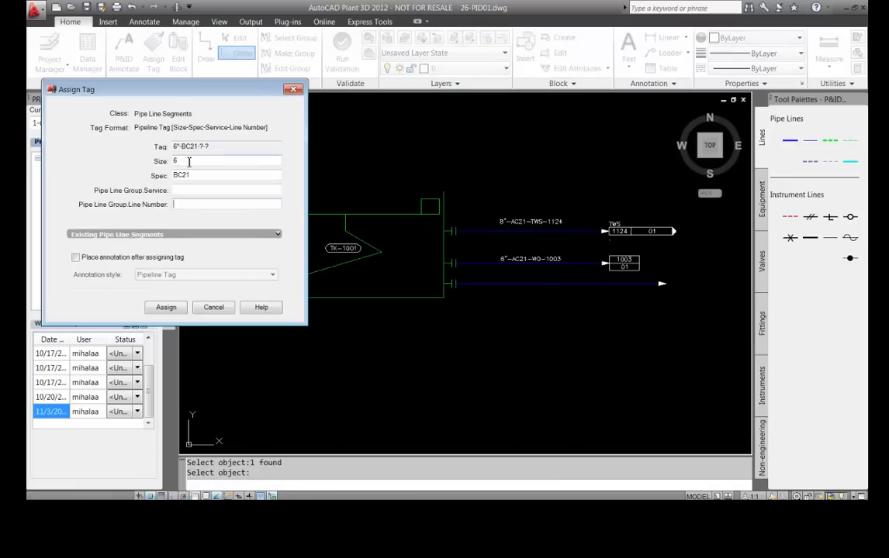
{"action": "left_click", "coordinate": [188, 162]}
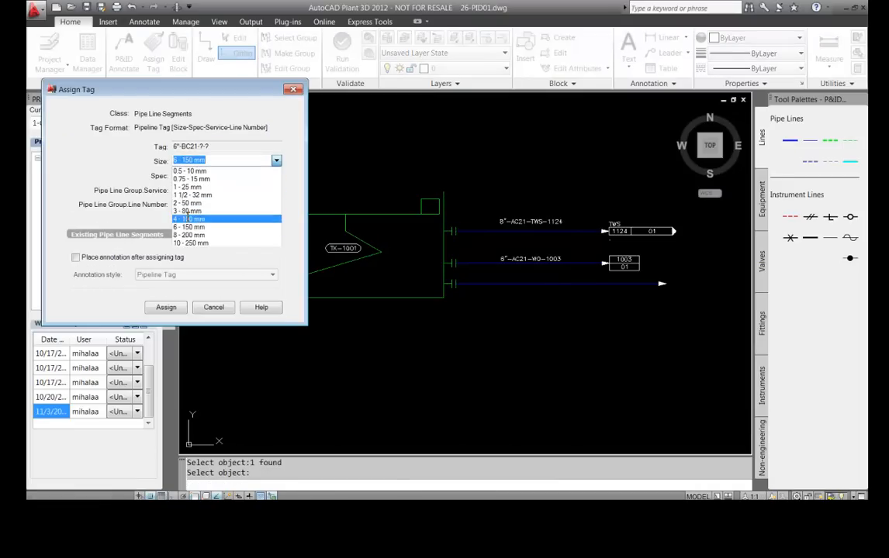
{"action": "left_click", "coordinate": [188, 215]}
{"action": "left_click", "coordinate": [190, 190]}
{"action": "left_click", "coordinate": [194, 226]}
{"action": "left_click", "coordinate": [197, 204]}
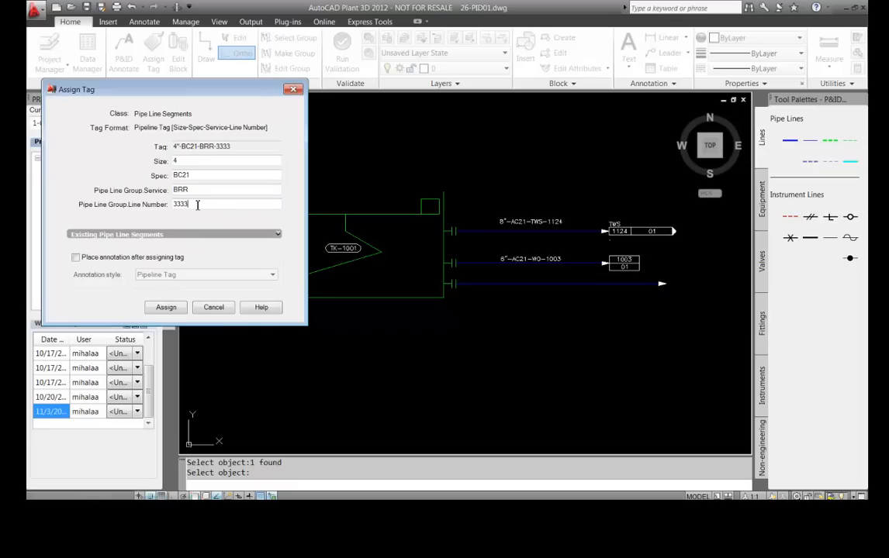
{"action": "left_click", "coordinate": [76, 258]}
{"action": "left_click", "coordinate": [165, 307]}
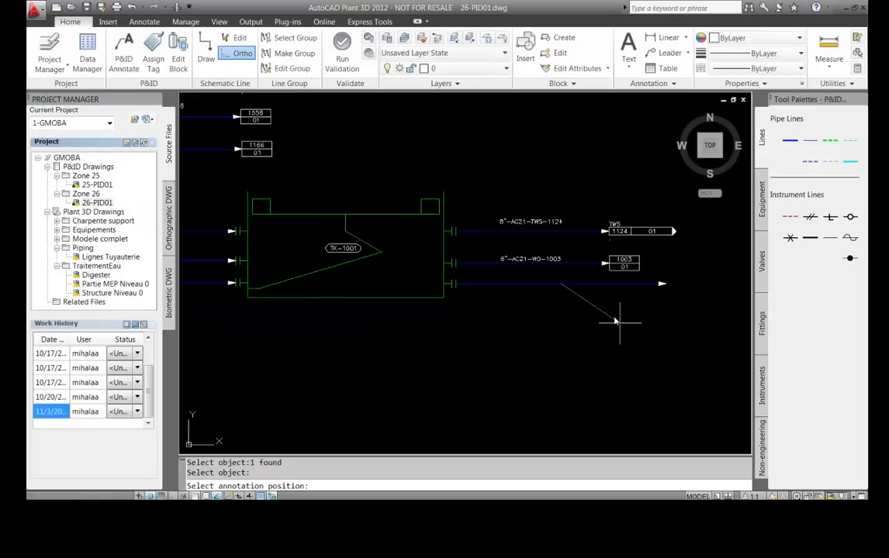
{"action": "left_click", "coordinate": [560, 303]}
{"action": "scroll", "coordinate": [672, 293], "scroll_direction": "up", "scroll_amount": 3}
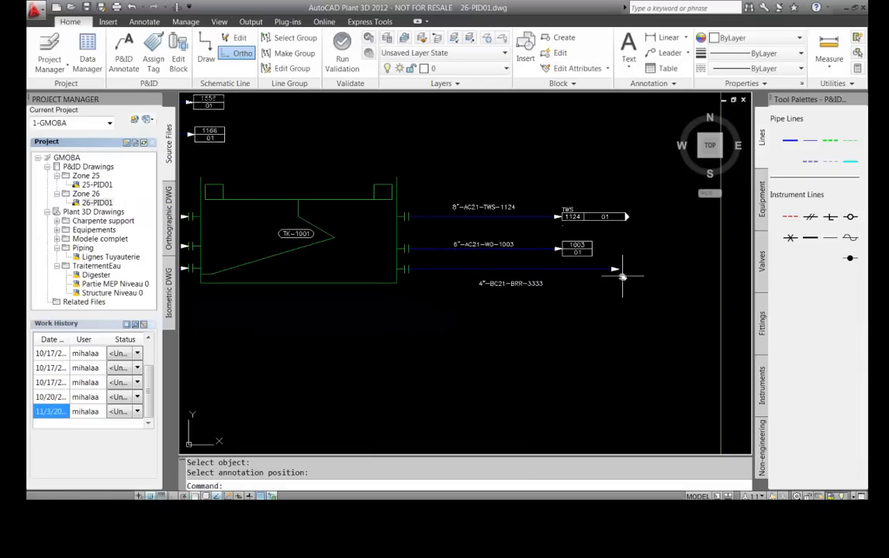
{"action": "middle_click_drag", "start_coordinate": [626, 277], "coordinate": [560, 285]}
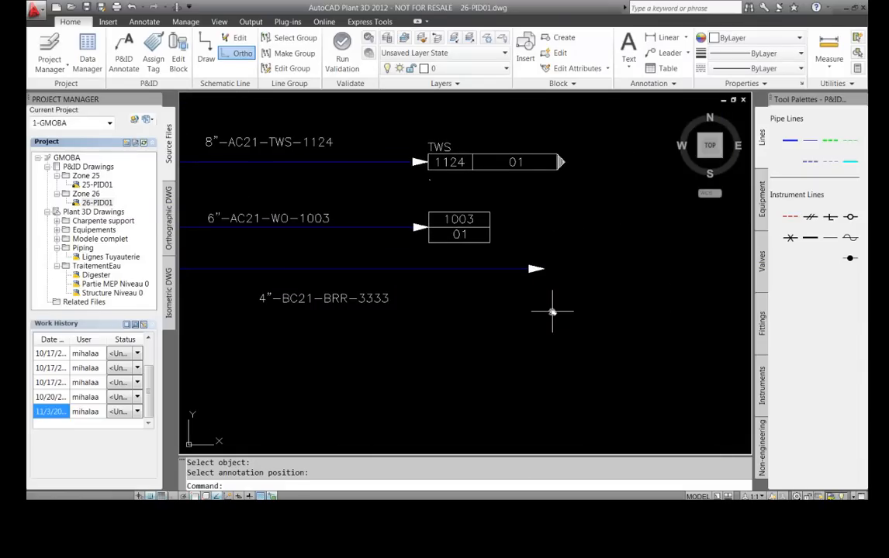
{"action": "left_click", "coordinate": [763, 458]}
{"action": "left_click", "coordinate": [790, 232]}
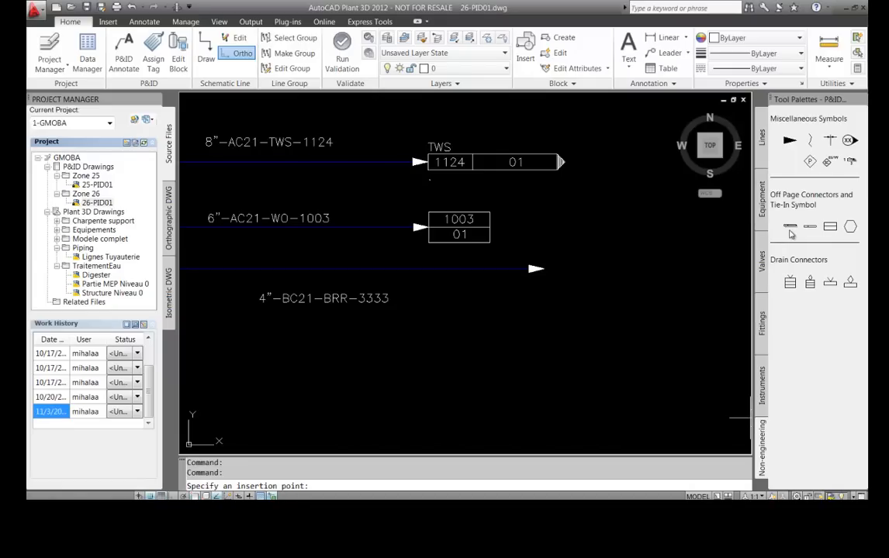
{"action": "key", "text": "Escape"}
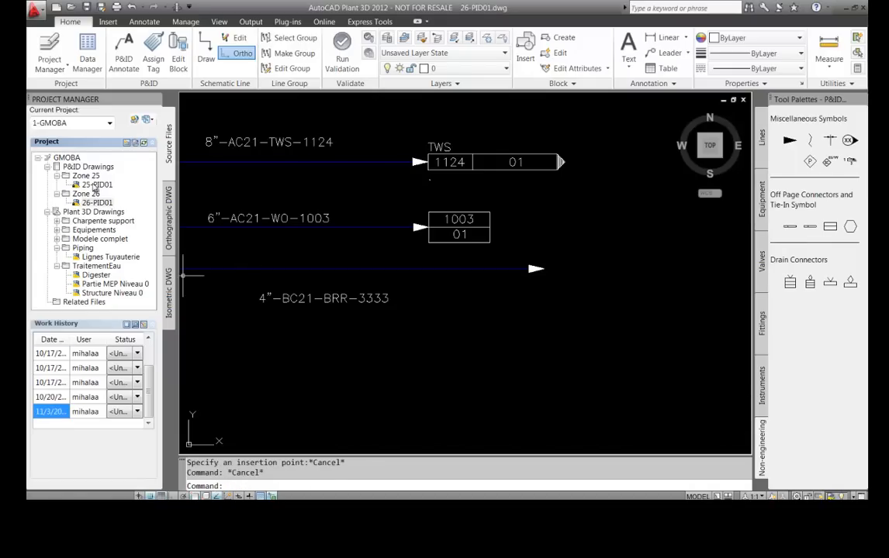
Open drawing 25-PID01 from Zone 25 of the project
{"action": "double_click", "coordinate": [93, 185]}
{"action": "scroll", "coordinate": [428, 231], "scroll_direction": "down", "scroll_amount": 2}
{"action": "scroll", "coordinate": [352, 260], "scroll_direction": "up", "scroll_amount": 3}
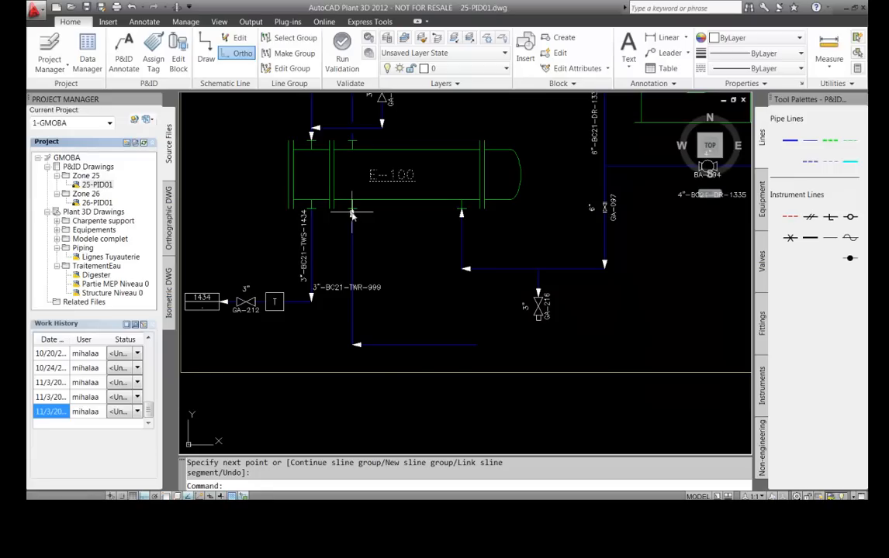
Fill in the tag of the new line into E-100's underside: size 4, spec BC21, service BRR, line number 3333
{"action": "right_click", "coordinate": [430, 345]}
{"action": "left_click", "coordinate": [468, 49]}
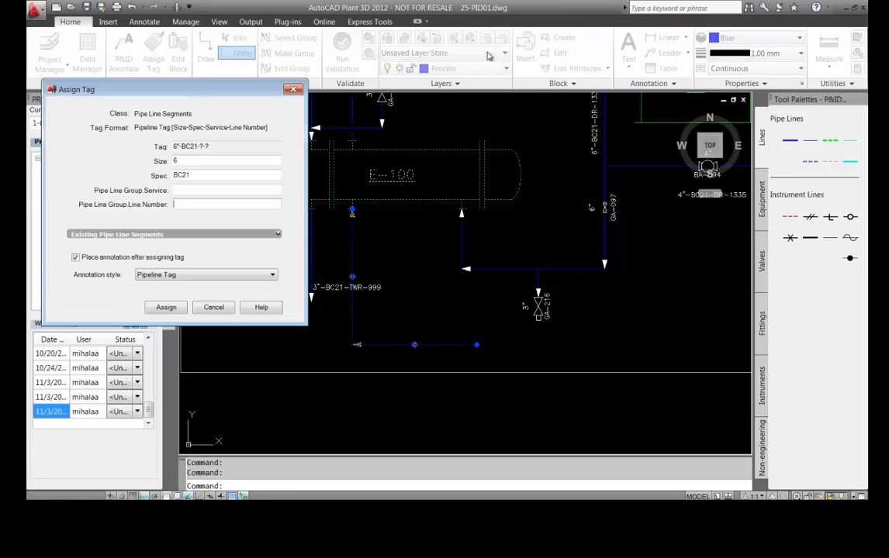
{"action": "left_click", "coordinate": [192, 160]}
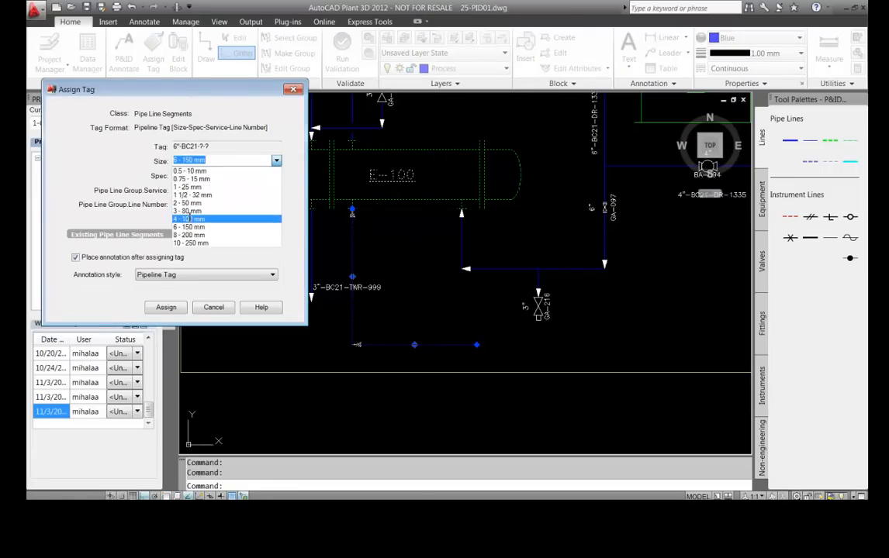
{"action": "left_click", "coordinate": [186, 220]}
{"action": "left_click", "coordinate": [191, 190]}
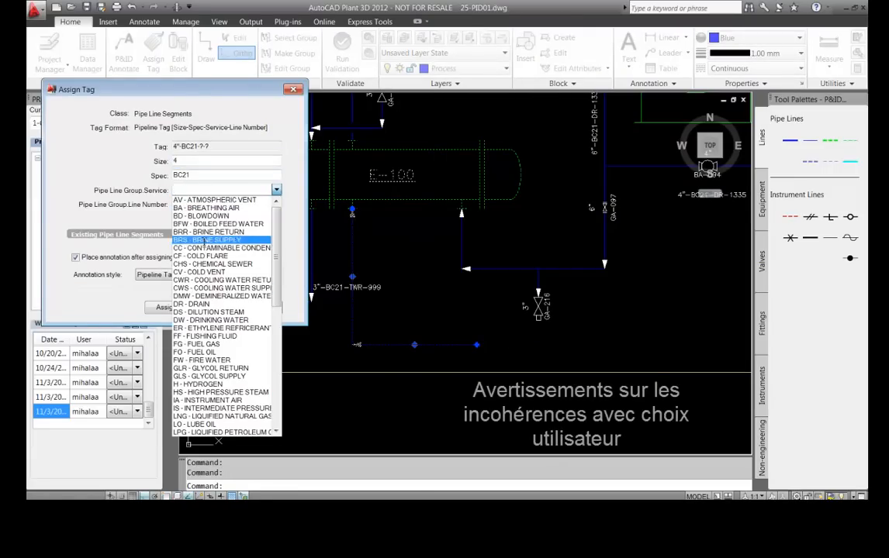
{"action": "left_click", "coordinate": [200, 232]}
{"action": "left_click", "coordinate": [188, 204]}
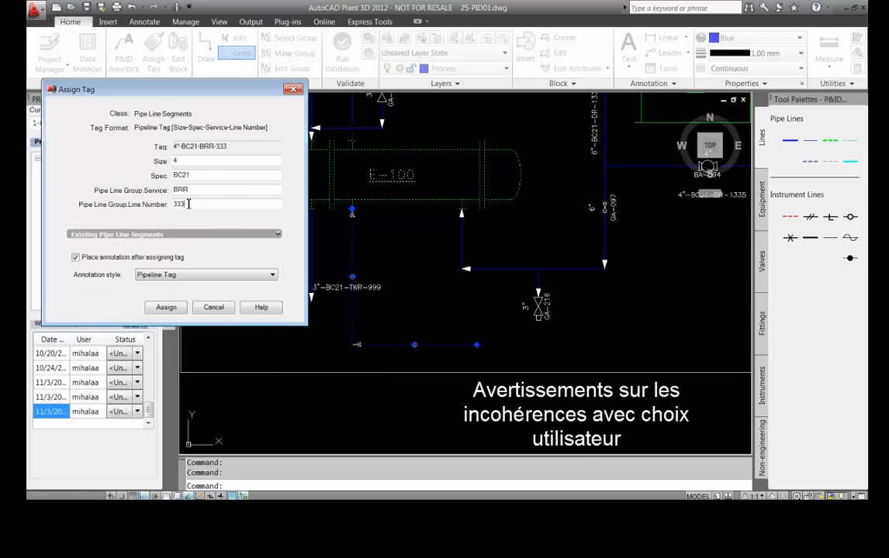
{"action": "type", "text": "3333"}
Assign the tag as part of the existing line group and place its annotation beside the vertical segment below E-100
{"action": "left_click", "coordinate": [166, 308]}
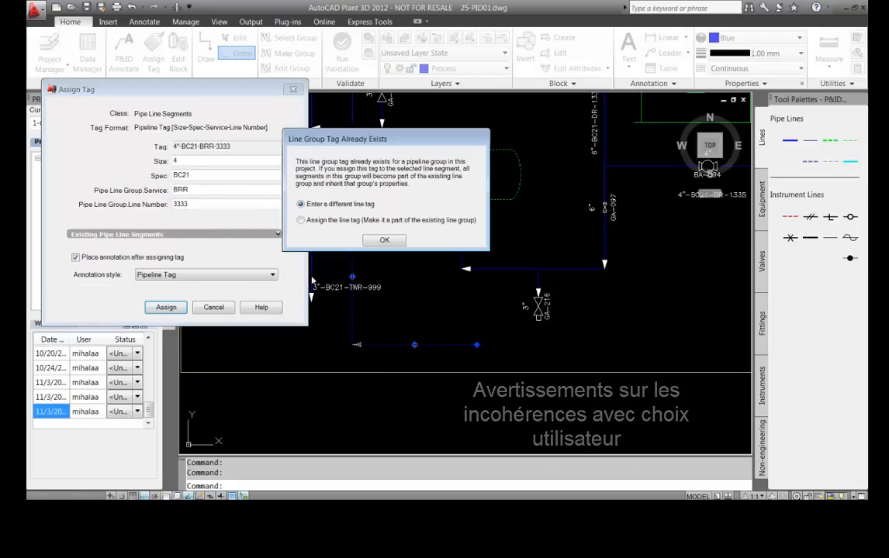
{"action": "left_click", "coordinate": [385, 241]}
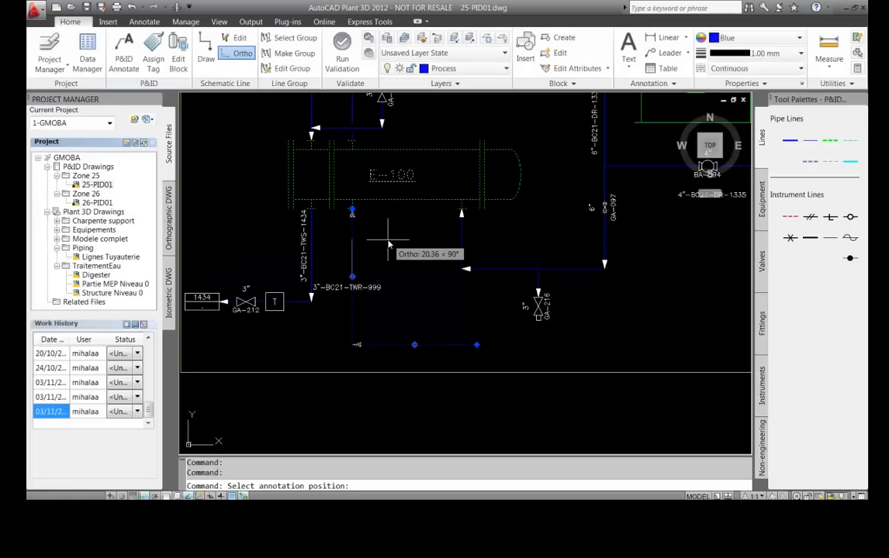
{"action": "left_click", "coordinate": [396, 281]}
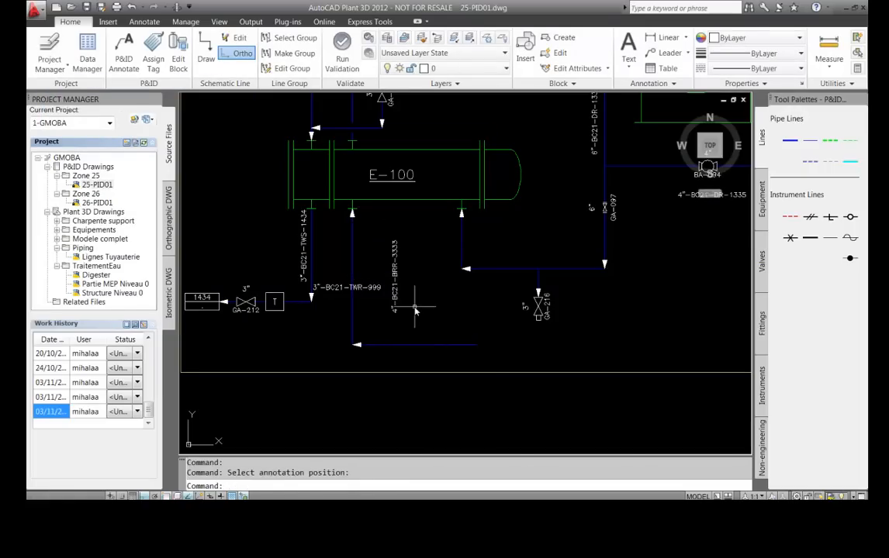
{"action": "key", "text": "Escape"}
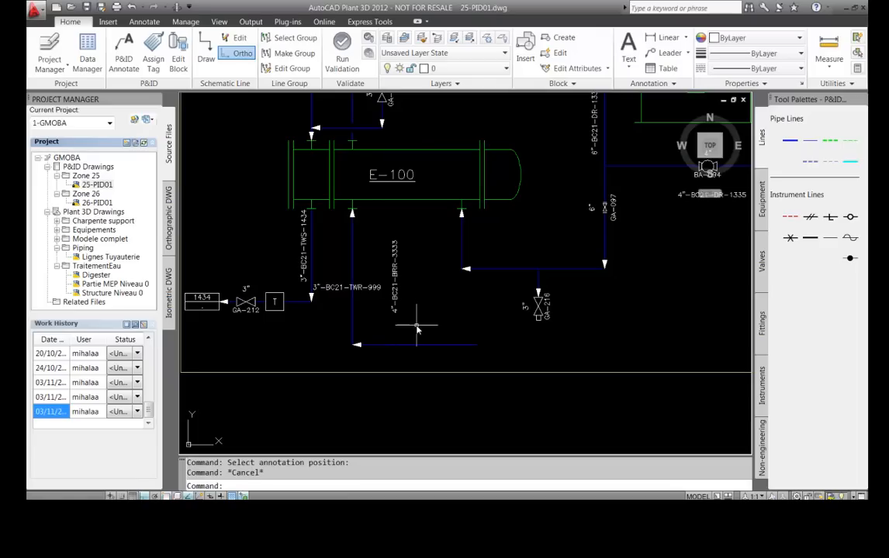
Move the 3"-BC21-TWR-999 label off the new line to just below the T symbol, with Ortho off
{"action": "left_click", "coordinate": [337, 287]}
{"action": "left_click", "coordinate": [347, 287]}
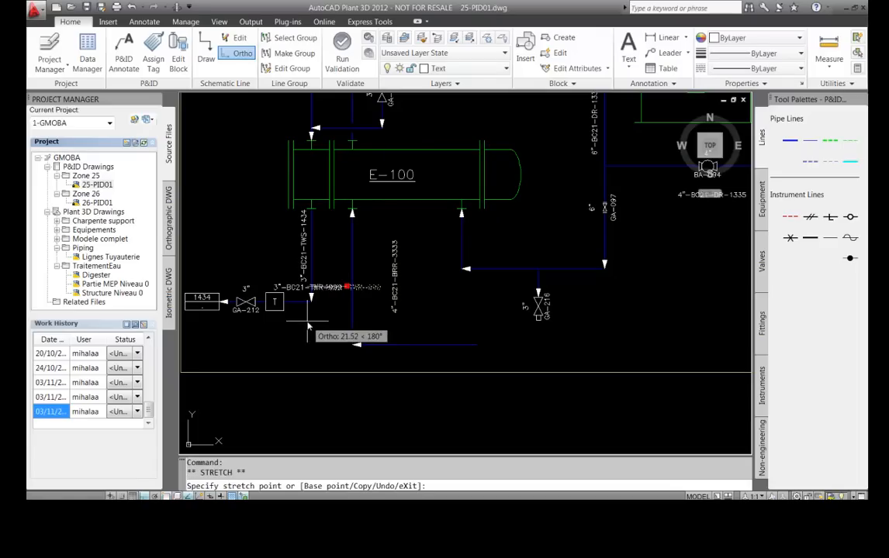
{"action": "key", "text": "F8"}
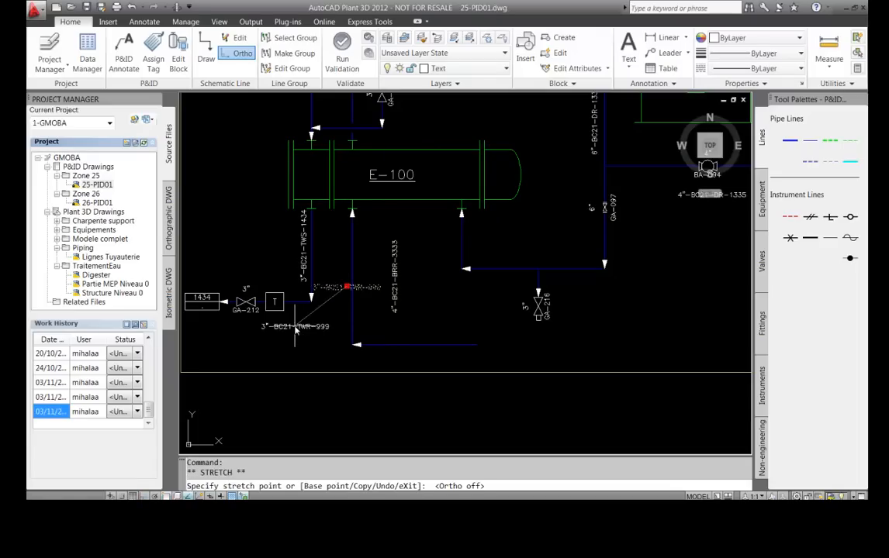
{"action": "left_click", "coordinate": [337, 324]}
{"action": "key", "text": "Escape"}
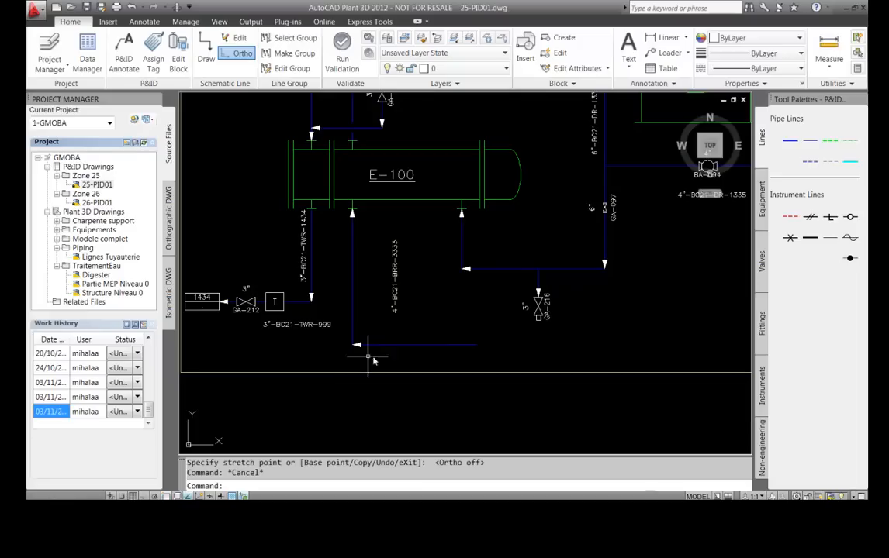
Move the 4"-BC21-BRR-3333 label closer to its vertical line segment
{"action": "left_click", "coordinate": [394, 268]}
{"action": "left_click", "coordinate": [394, 277]}
{"action": "key", "text": "Escape"}
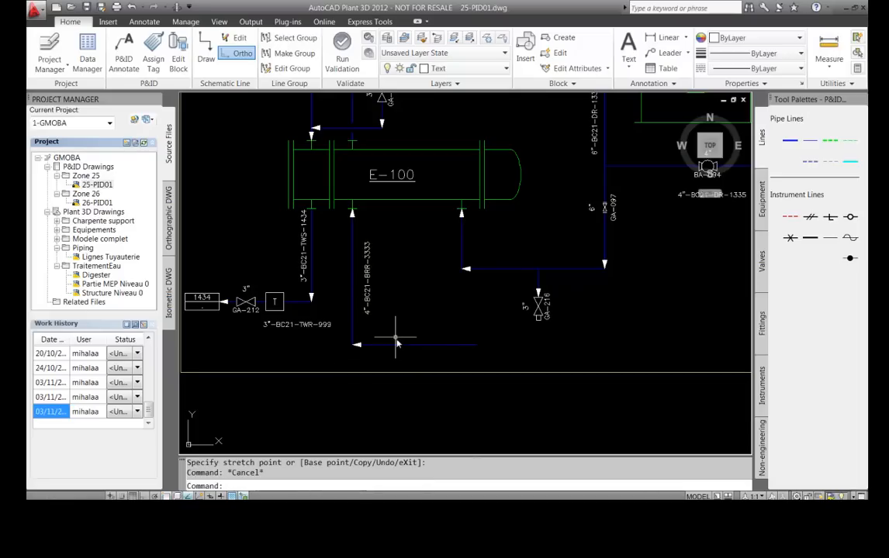
Open drawing 26-PID01 from Zone 26 and save it
{"action": "scroll", "coordinate": [419, 349], "scroll_direction": "up", "scroll_amount": 2}
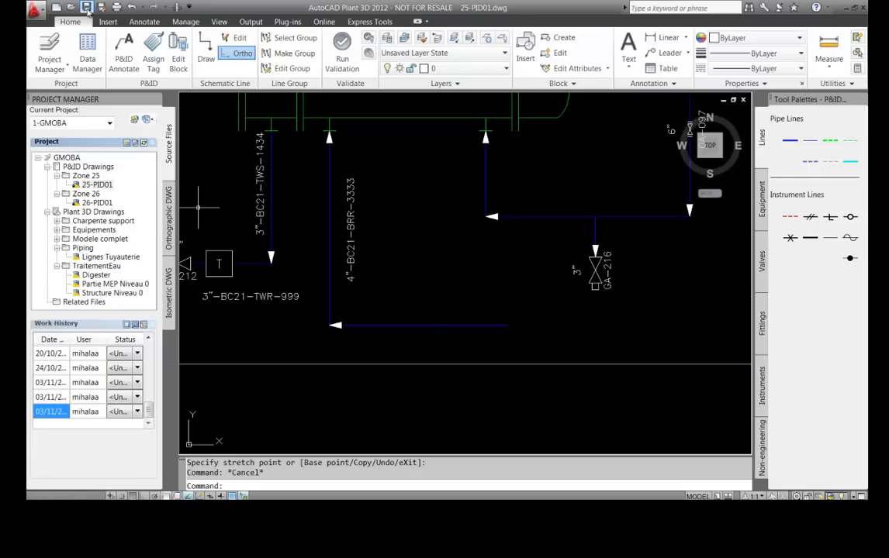
{"action": "double_click", "coordinate": [102, 204]}
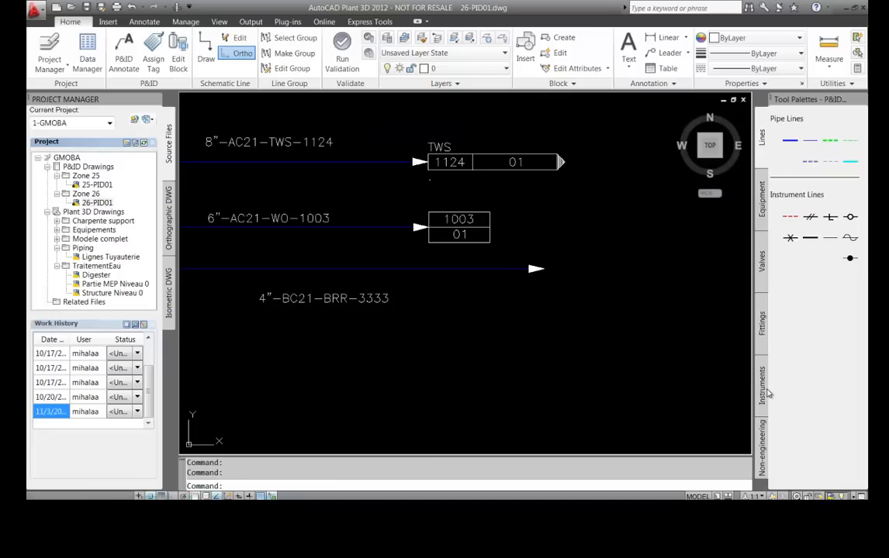
{"action": "key", "text": "ctrl+s"}
Insert an off-page connector at the arrow end of the 4"-BC21-BRR-3333 line
{"action": "left_click", "coordinate": [763, 444]}
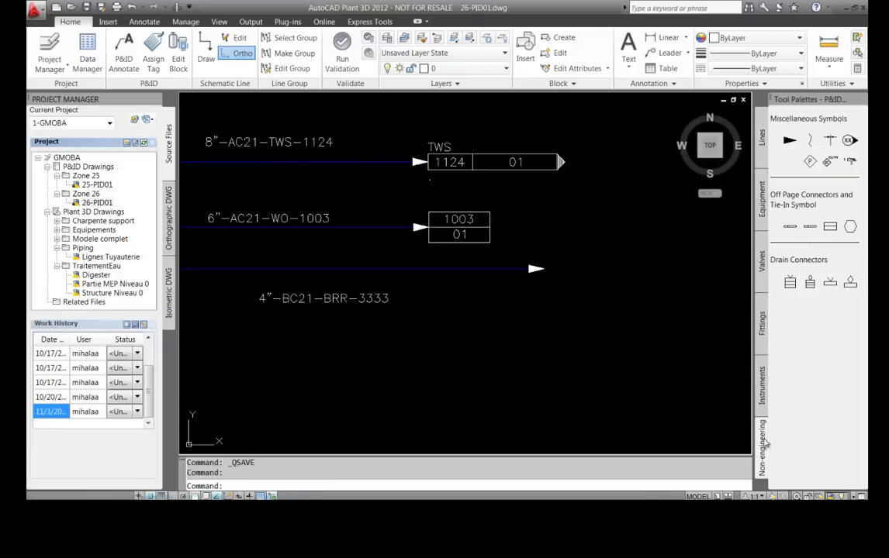
{"action": "left_click", "coordinate": [793, 230]}
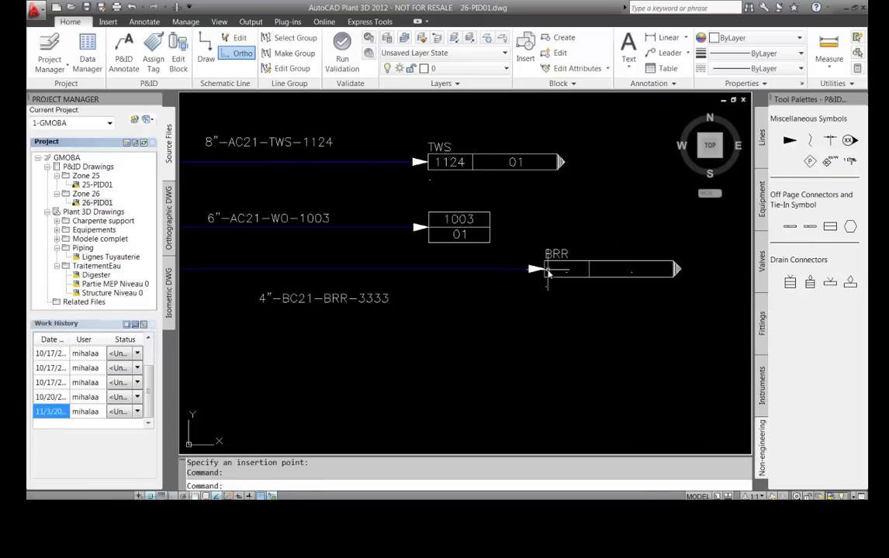
{"action": "key", "text": "Escape"}
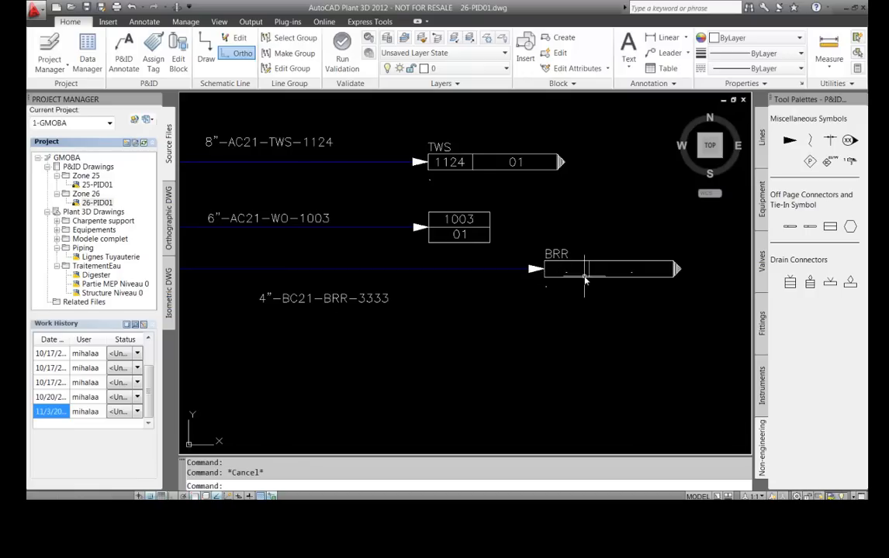
Connect the BRR off-page connector to 25-PID01, creating a new connector there at the free end of E-100's BRR-3333 line
{"action": "left_click", "coordinate": [585, 281]}
{"action": "right_click", "coordinate": [585, 281]}
{"action": "mouse_move", "coordinate": [641, 267]}
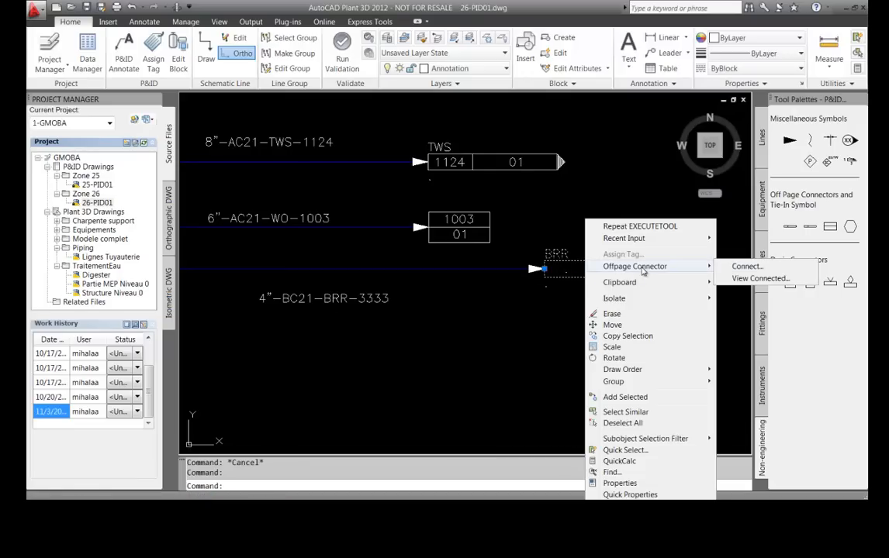
{"action": "left_click", "coordinate": [760, 270]}
{"action": "left_click", "coordinate": [233, 100]}
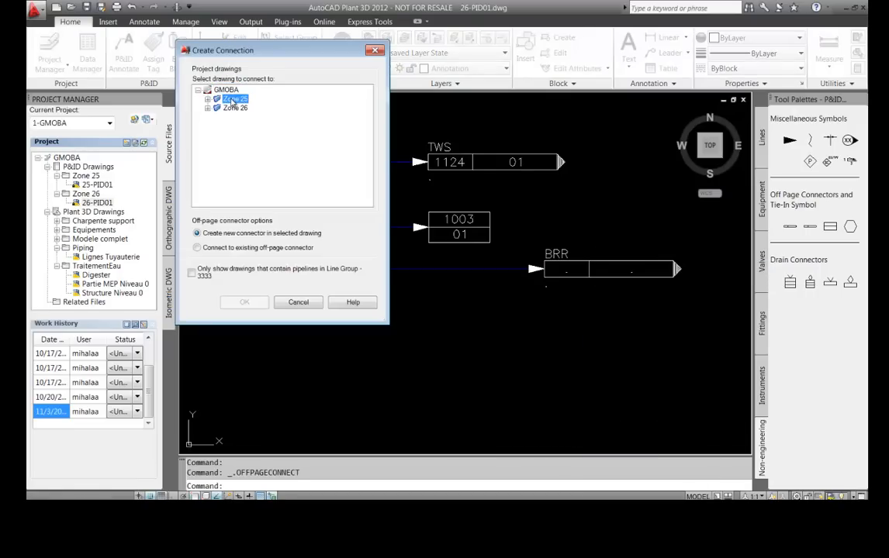
{"action": "left_click", "coordinate": [207, 99]}
{"action": "left_click", "coordinate": [235, 108]}
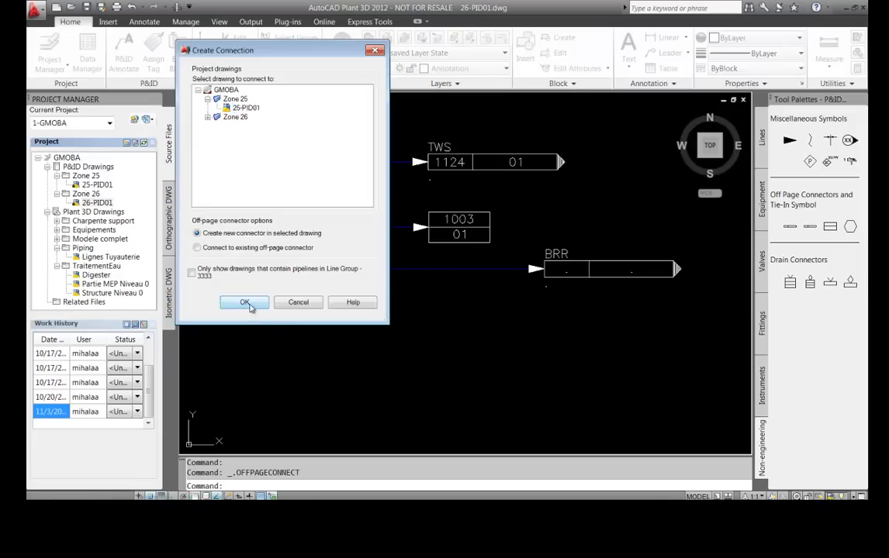
{"action": "left_click", "coordinate": [243, 302]}
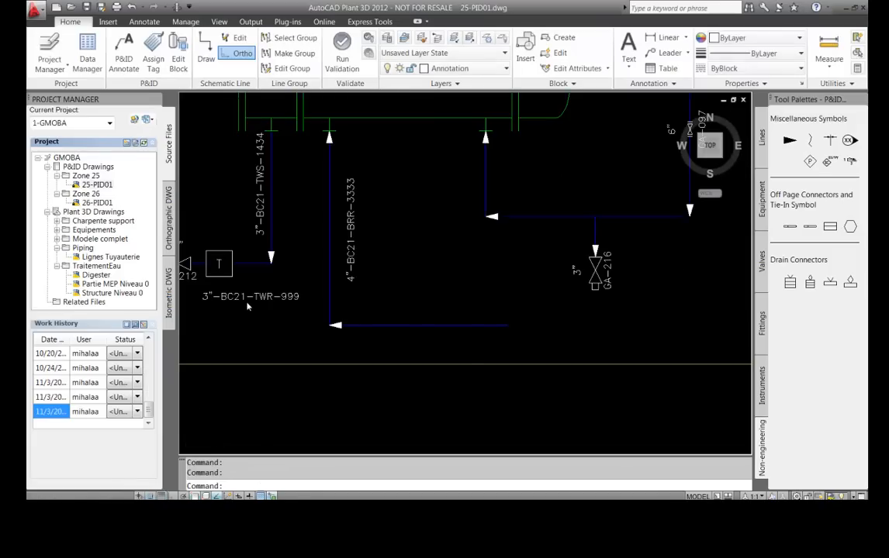
{"action": "left_click", "coordinate": [510, 329]}
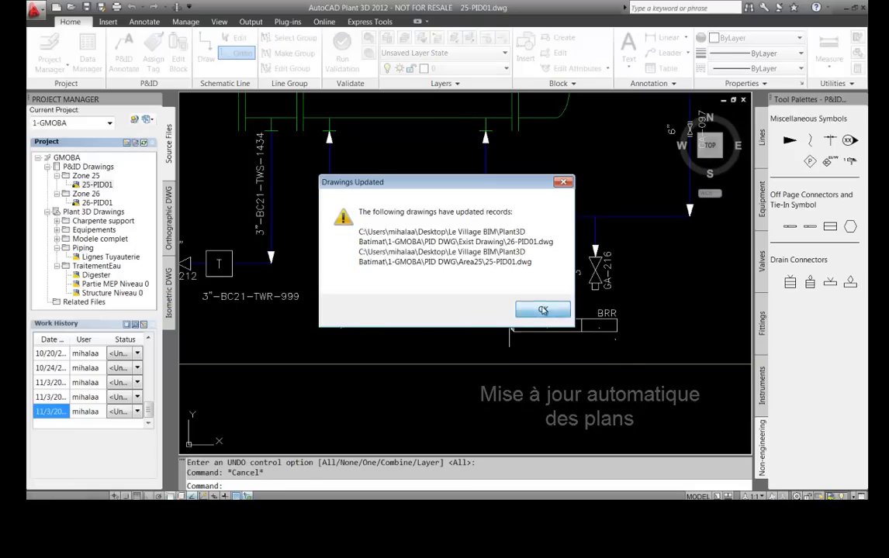
{"action": "left_click", "coordinate": [540, 310]}
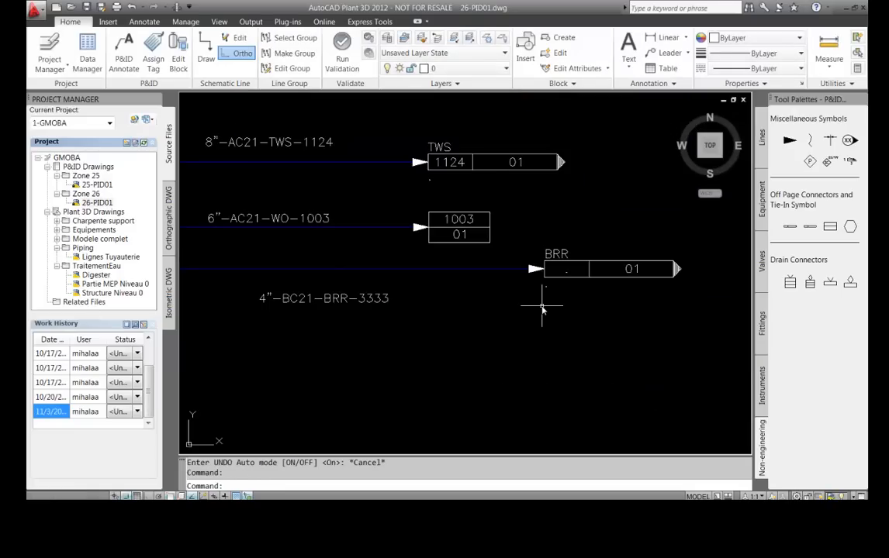
List the drawing's off-page connectors in the Data Manager and locate the new BRR connector from its record
{"action": "middle_click_drag", "start_coordinate": [569, 302], "coordinate": [464, 311]}
{"action": "scroll", "coordinate": [464, 311], "scroll_direction": "up", "scroll_amount": 6}
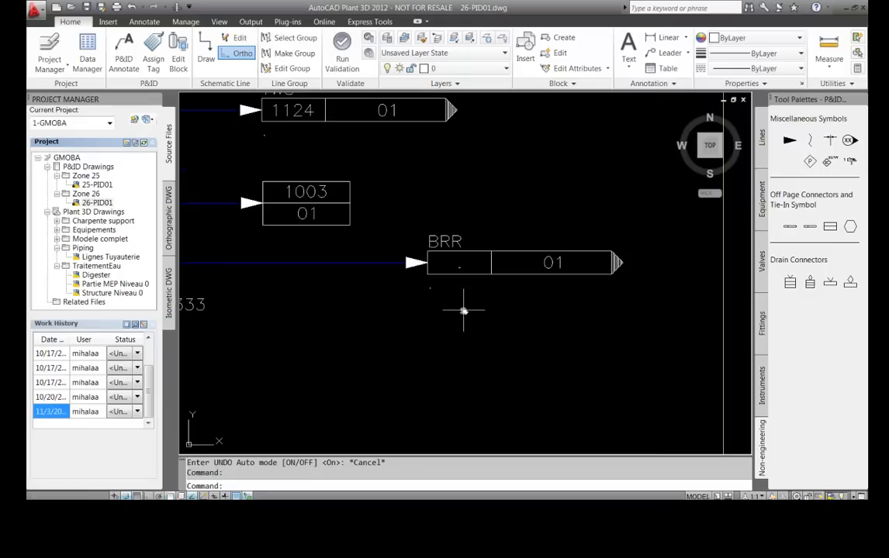
{"action": "scroll", "coordinate": [367, 367], "scroll_direction": "down", "scroll_amount": 2}
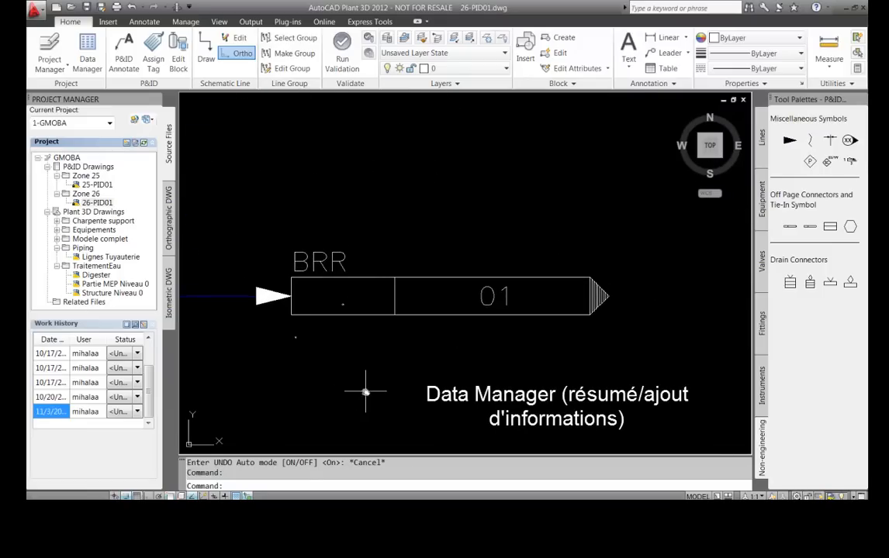
{"action": "left_click", "coordinate": [88, 64]}
{"action": "left_click_drag", "start_coordinate": [698, 148], "coordinate": [709, 150]}
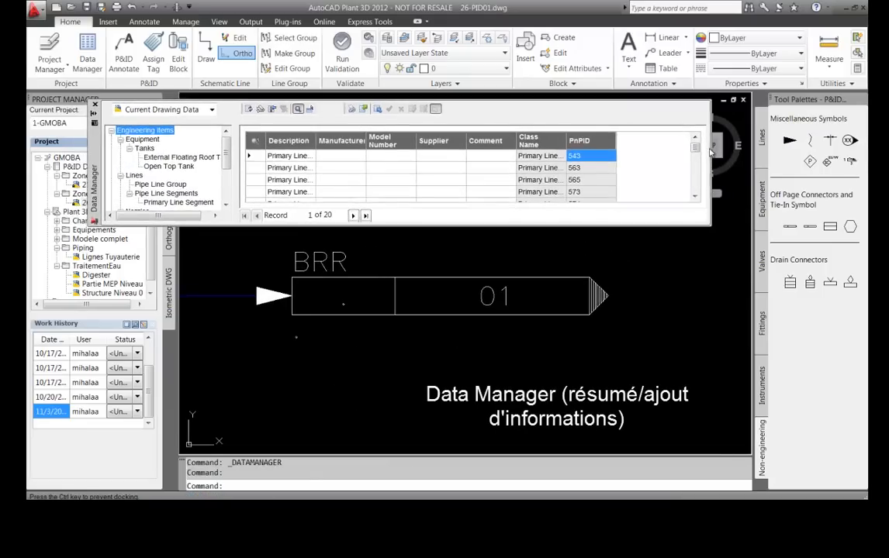
{"action": "scroll", "coordinate": [512, 302], "scroll_direction": "down", "scroll_amount": 2}
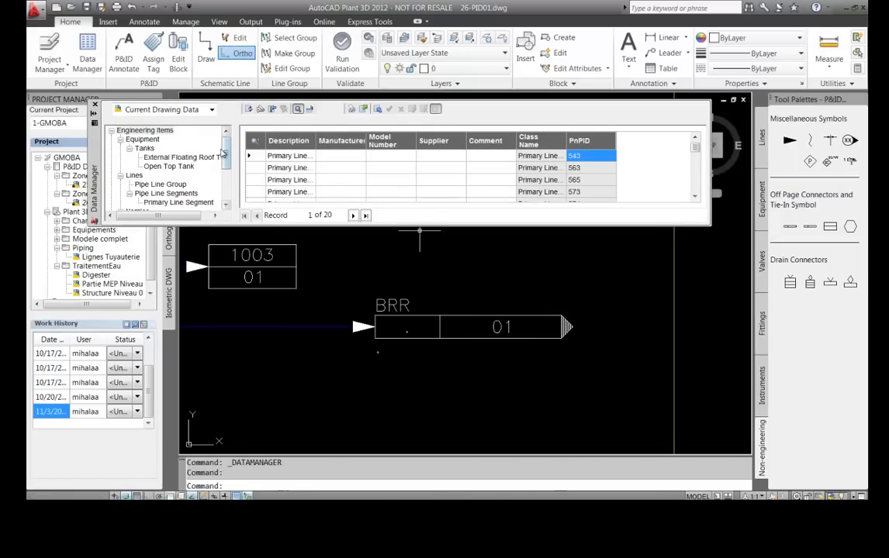
{"action": "left_click_drag", "start_coordinate": [226, 157], "coordinate": [224, 193]}
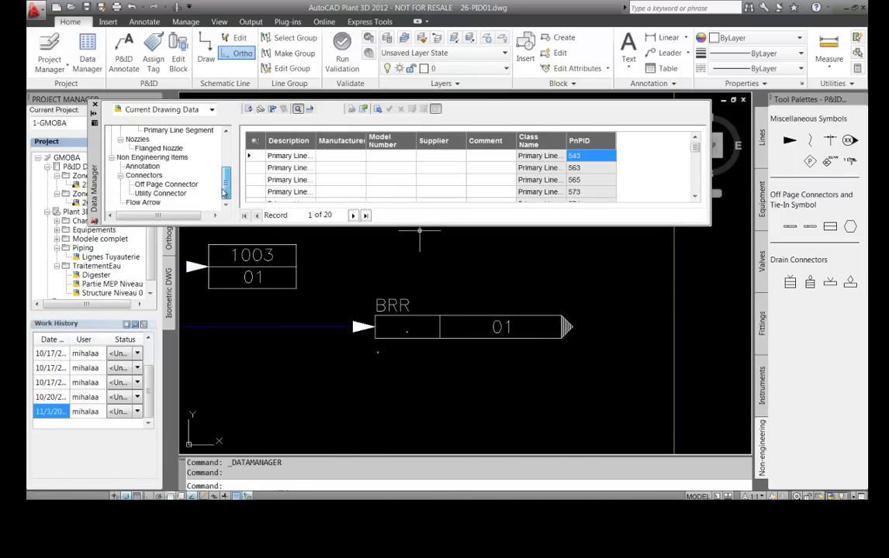
{"action": "left_click", "coordinate": [144, 186]}
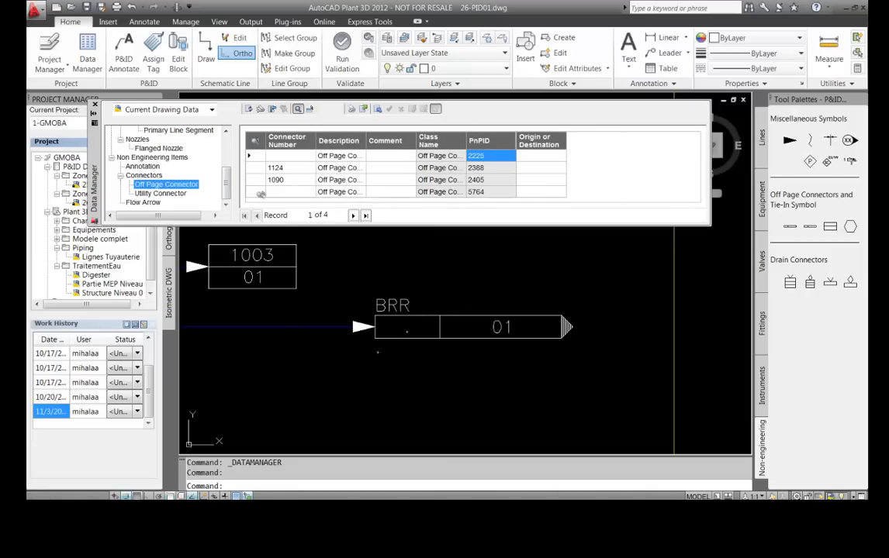
{"action": "left_click", "coordinate": [259, 192]}
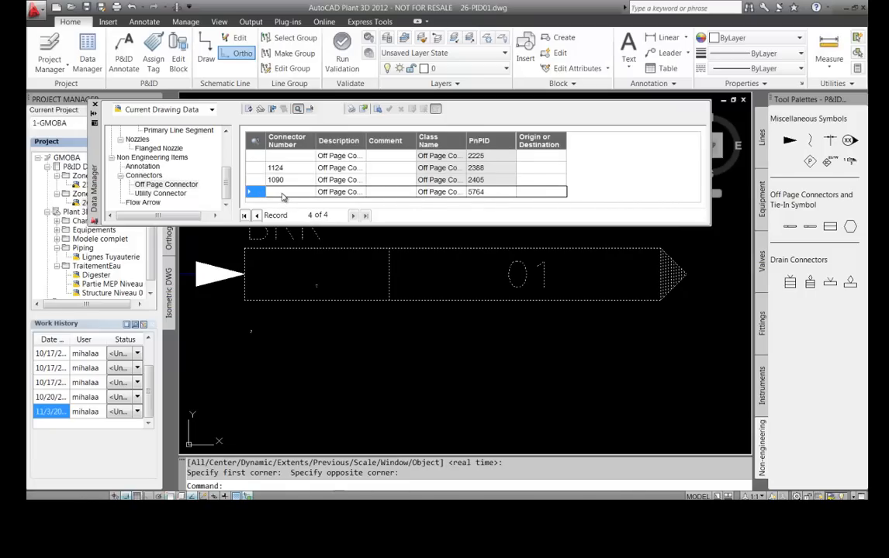
Set the new BRR off-page connector's Connector Number to 999 in the Data Manager
{"action": "left_click", "coordinate": [283, 197]}
{"action": "left_click", "coordinate": [398, 201]}
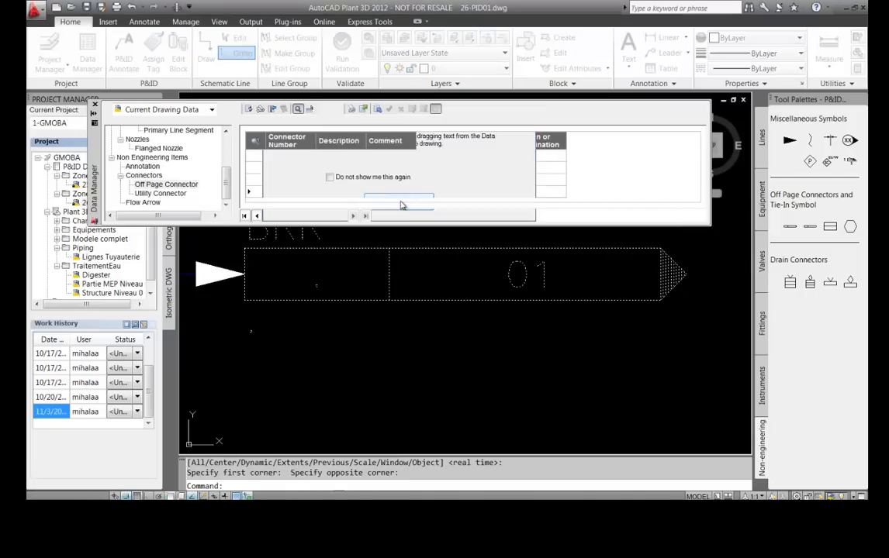
{"action": "left_click", "coordinate": [282, 194]}
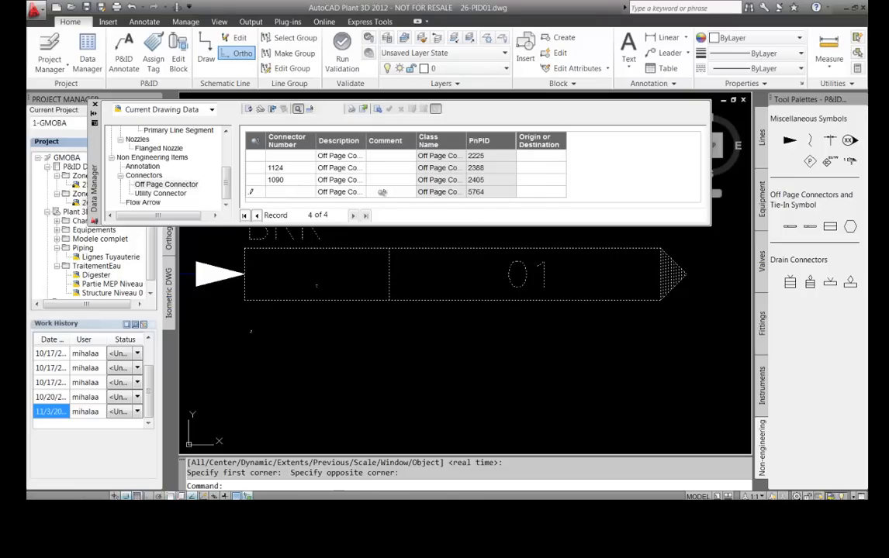
{"action": "type", "text": "999"}
{"action": "left_click", "coordinate": [383, 194]}
{"action": "middle_click_drag", "start_coordinate": [418, 259], "coordinate": [444, 287]}
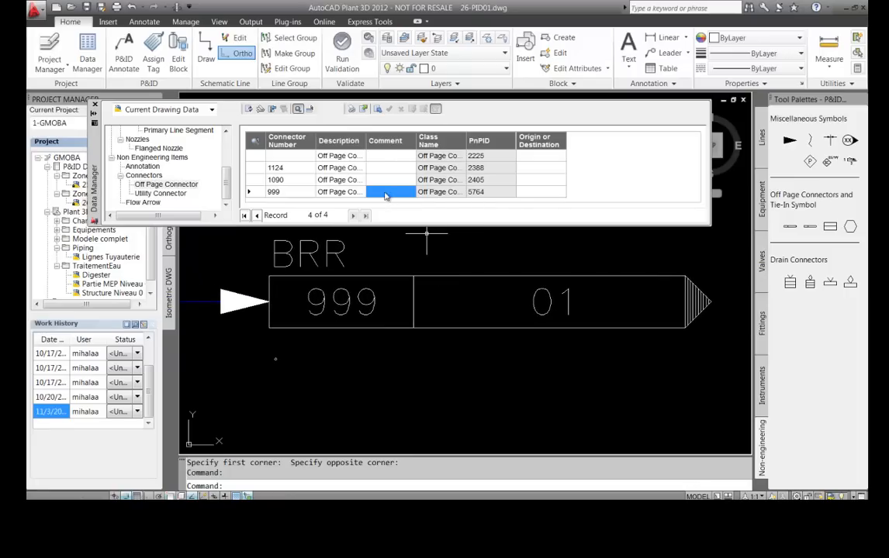
Enter the comment ATTENTION REVISION 3 for off-page connector 999
{"action": "left_click", "coordinate": [385, 194]}
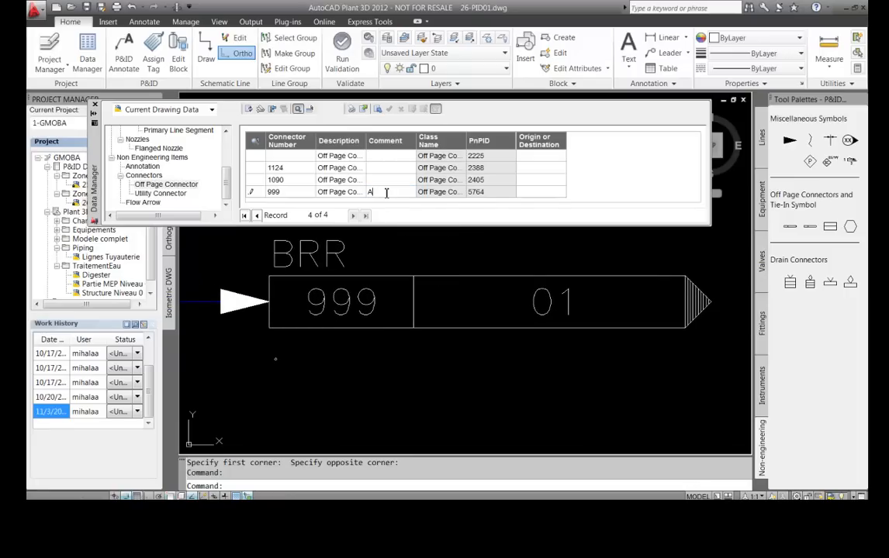
{"action": "type", "text": "ATTENTION REVISION 3"}
{"action": "left_click", "coordinate": [397, 182]}
{"action": "left_click", "coordinate": [387, 196]}
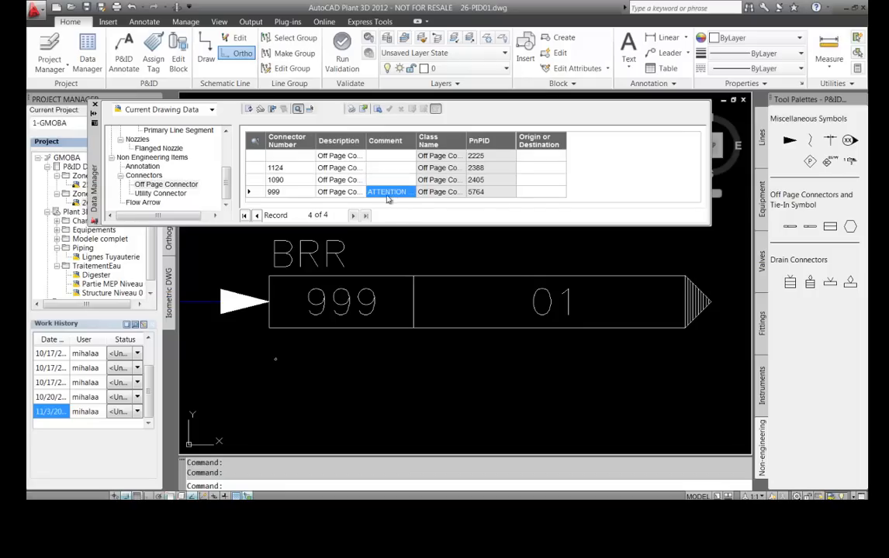
Place the comment ATTENTION REVISION 3 as an annotation just below off-page connector 999 in the drawing
{"action": "left_click_drag", "start_coordinate": [288, 357], "coordinate": [287, 354]}
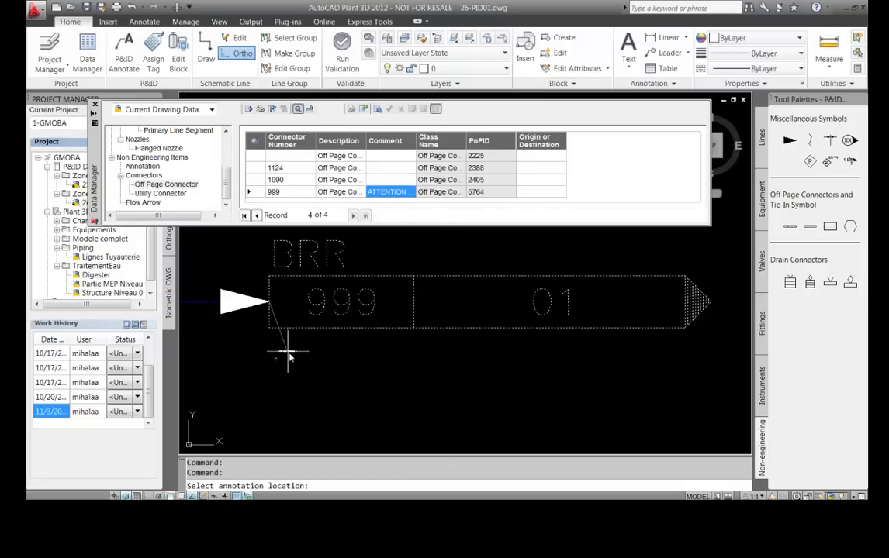
{"action": "left_click", "coordinate": [288, 354]}
{"action": "scroll", "coordinate": [289, 361], "scroll_direction": "up", "scroll_amount": 6}
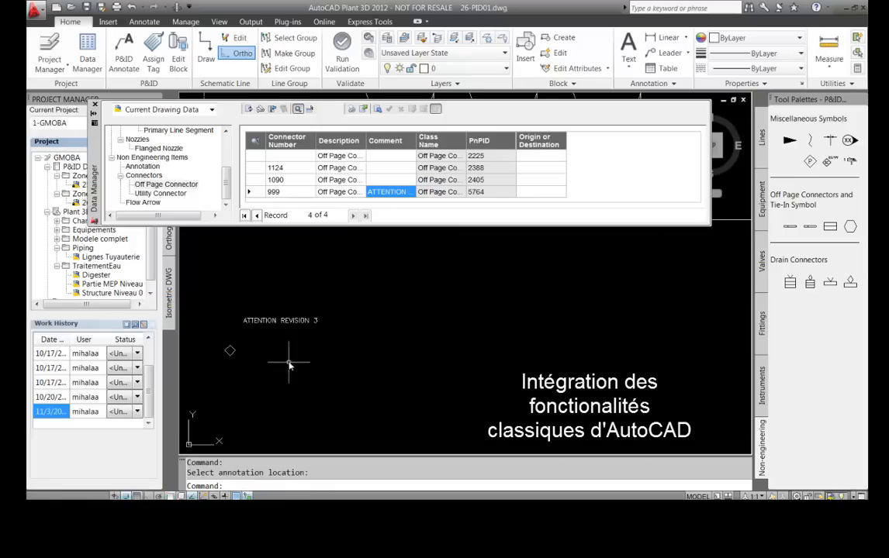
Set the text height of the ATTENTION REVISION 3 annotation to 0.4 in its properties
{"action": "left_click", "coordinate": [288, 321]}
{"action": "right_click", "coordinate": [288, 324]}
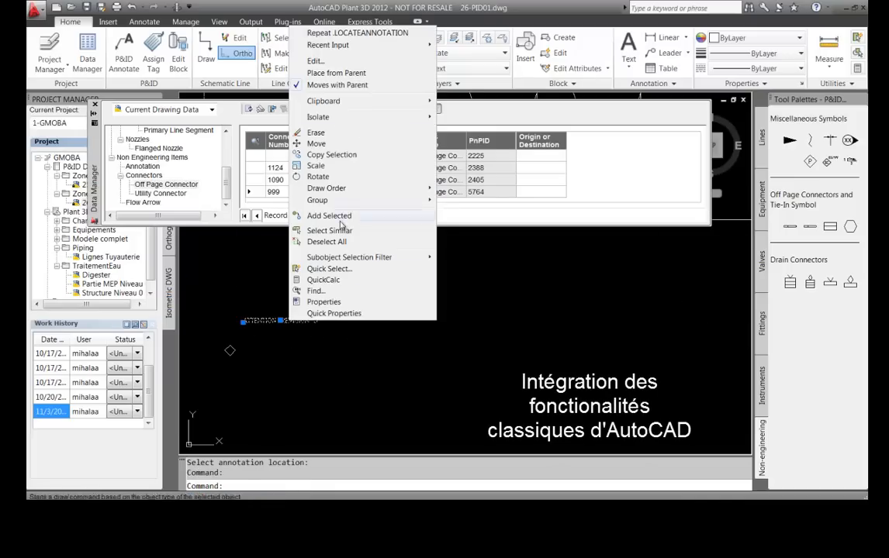
{"action": "left_click", "coordinate": [330, 302]}
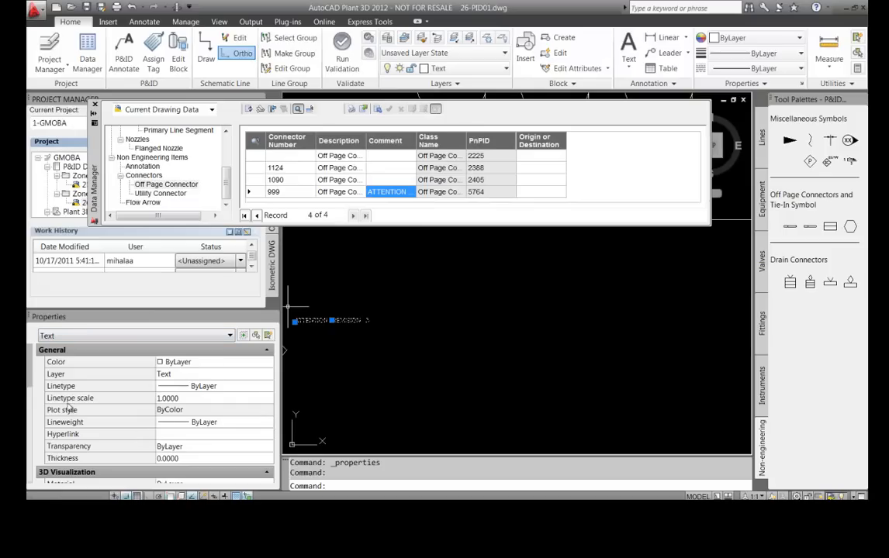
{"action": "left_click_drag", "start_coordinate": [33, 377], "coordinate": [44, 426]}
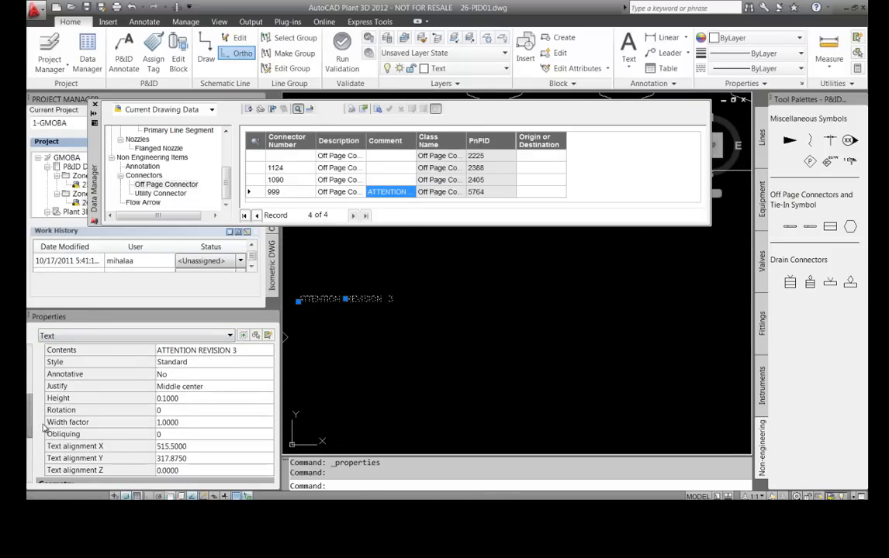
{"action": "left_click", "coordinate": [144, 398]}
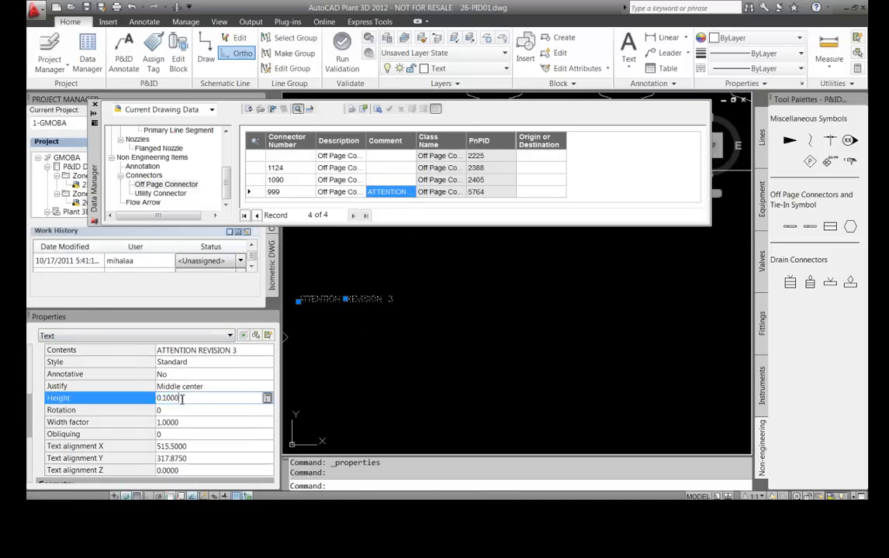
{"action": "type", "text": "1"}
{"action": "key", "text": "Tab"}
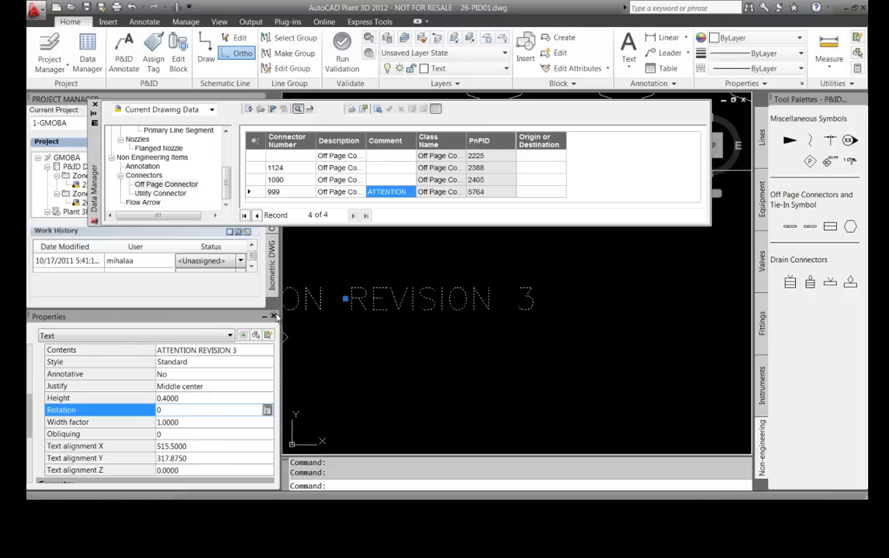
Move the ATTENTION REVISION 3 annotation up and to the right, directly beneath the 999 box of the BRR connector
{"action": "scroll", "coordinate": [541, 322], "scroll_direction": "down", "scroll_amount": 3}
{"action": "middle_click_drag", "start_coordinate": [541, 322], "coordinate": [463, 328]}
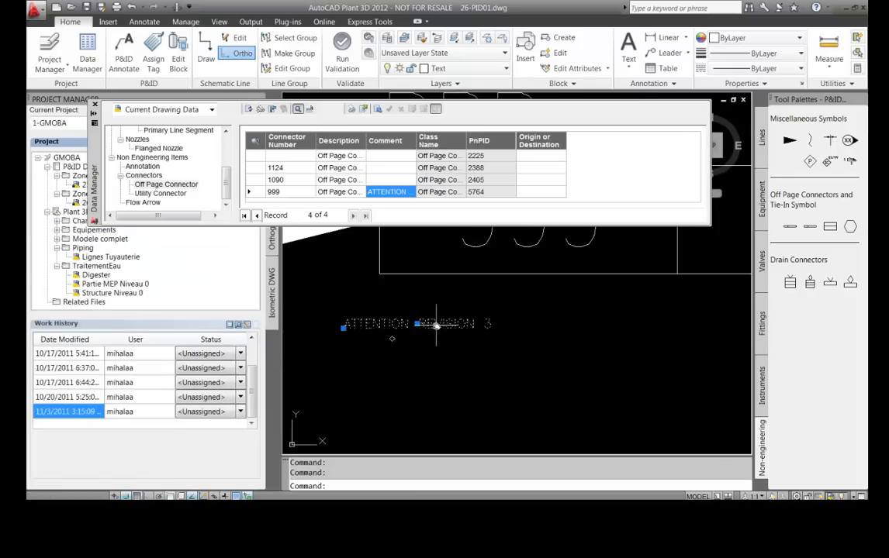
{"action": "left_click", "coordinate": [417, 325]}
{"action": "key", "text": "Escape"}
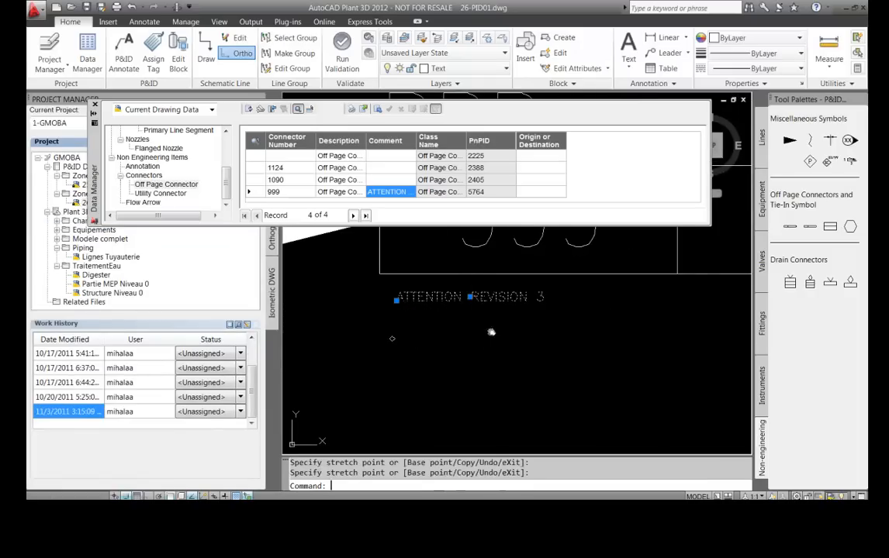
{"action": "scroll", "coordinate": [469, 341], "scroll_direction": "down", "scroll_amount": 5}
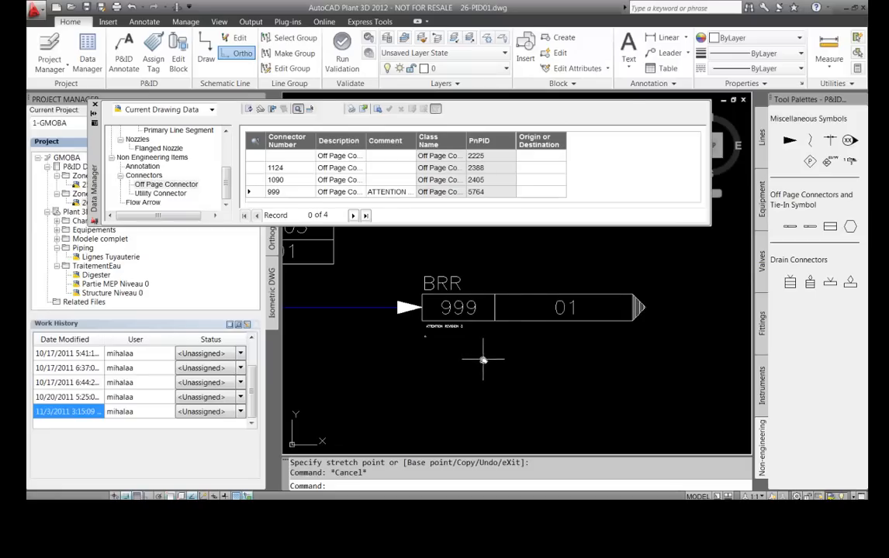
{"action": "scroll", "coordinate": [489, 359], "scroll_direction": "up", "scroll_amount": 2}
{"action": "middle_click_drag", "start_coordinate": [523, 315], "coordinate": [506, 340]}
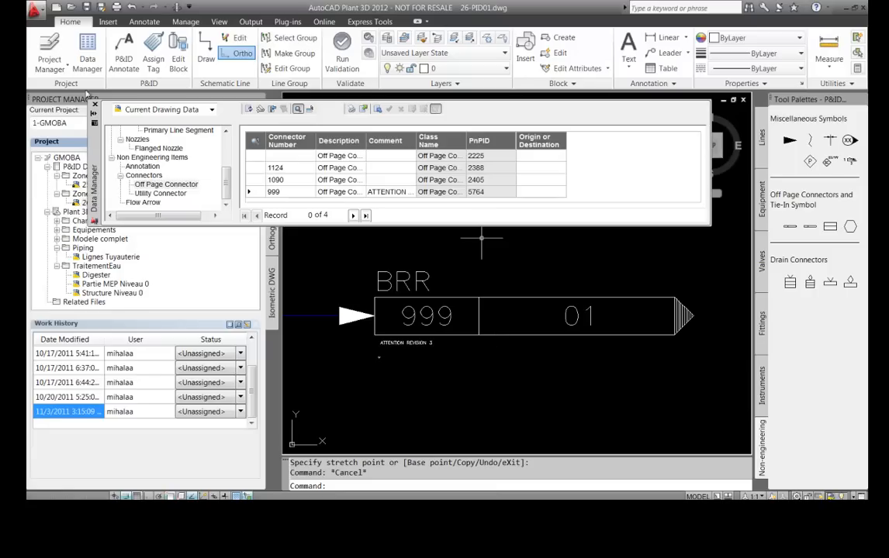
Close the Data Manager and run View Connected on BRR off-page connector 999 to inspect its counterpart
{"action": "left_click", "coordinate": [94, 105]}
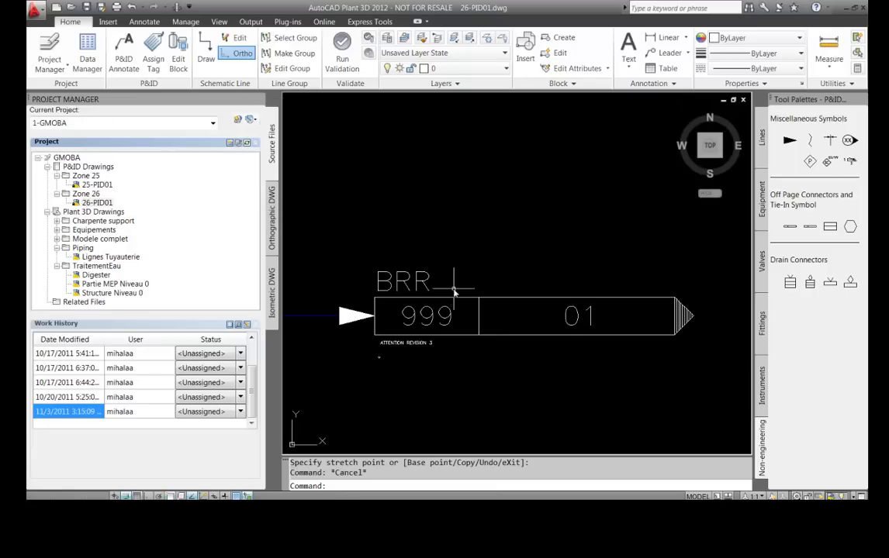
{"action": "left_click", "coordinate": [501, 303]}
{"action": "right_click", "coordinate": [501, 302]}
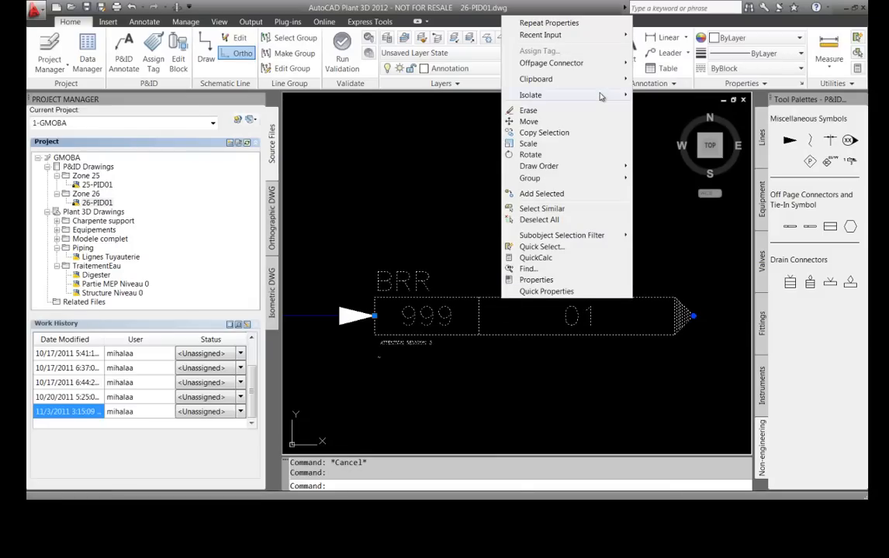
{"action": "mouse_move", "coordinate": [617, 63]}
{"action": "left_click", "coordinate": [683, 75]}
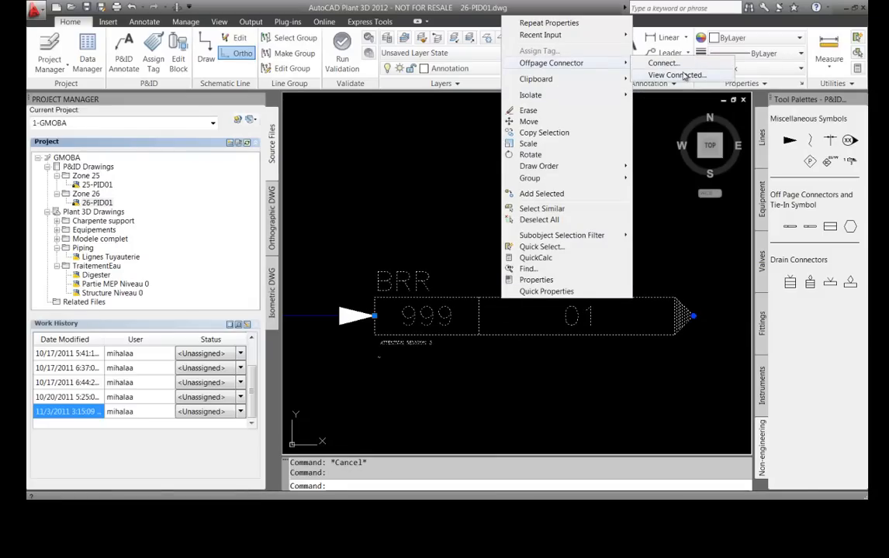